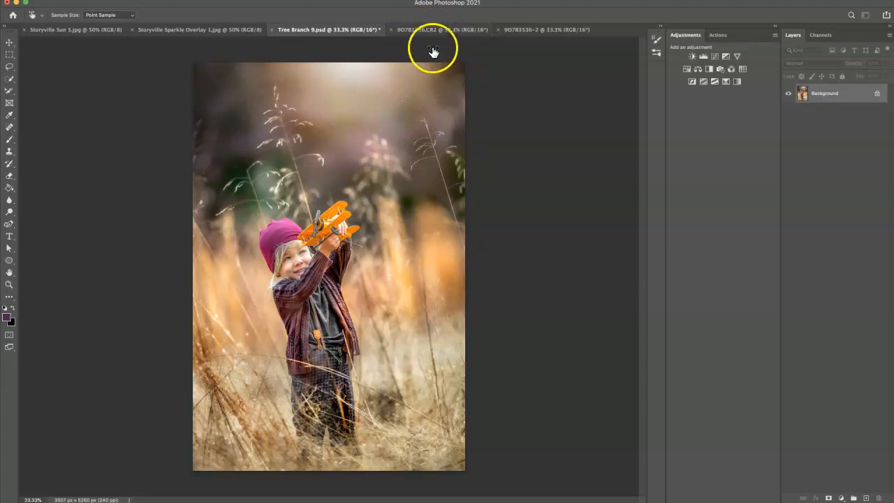
Step: Compare the edited Tree Branch 9.psd with the unedited 9O7B3536.CR2 photo, ending on the unedited photo
{"action": "left_click", "coordinate": [447, 32]}
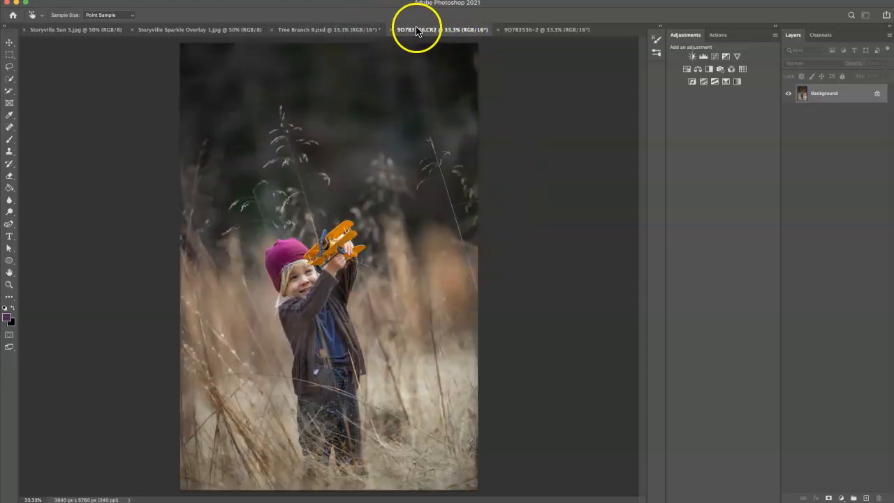
{"action": "left_click", "coordinate": [362, 31]}
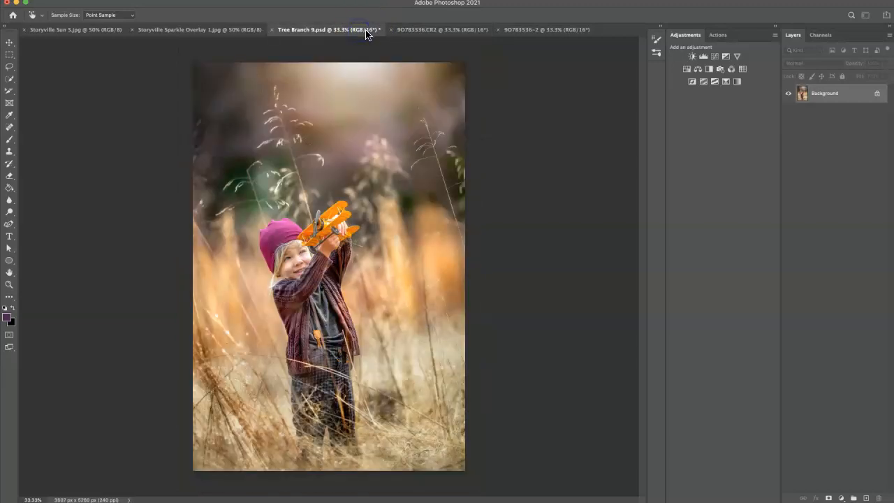
{"action": "left_click", "coordinate": [460, 29]}
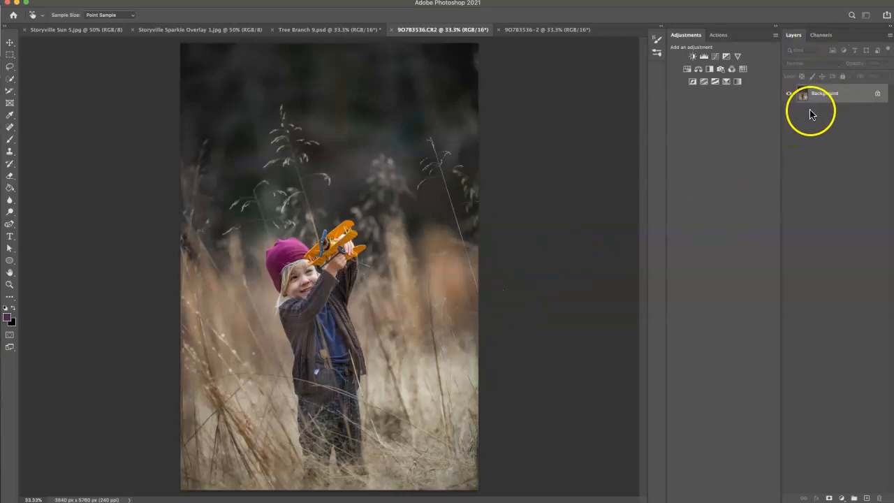
Step: Duplicate the background layer and apply a Camera Raw Filter to the copy with temperature +3, shadows +100 and highlights -20
{"action": "key", "text": "super+j"}
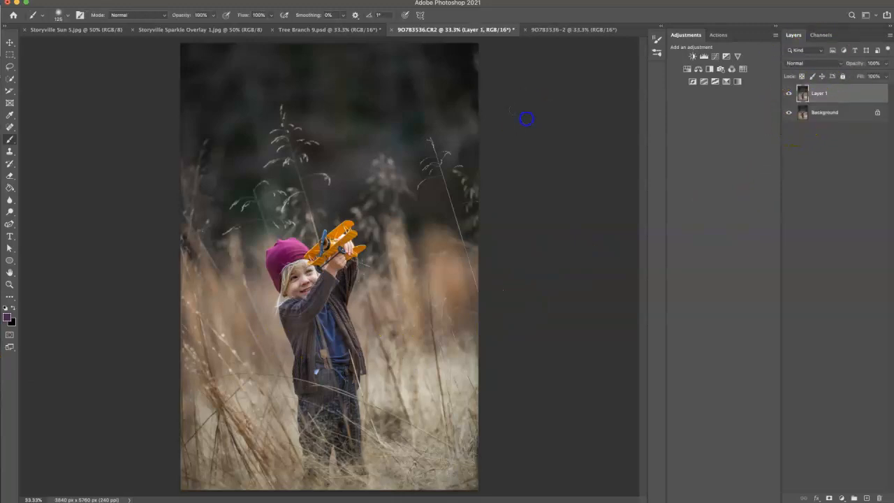
{"action": "left_click", "coordinate": [163, 0]}
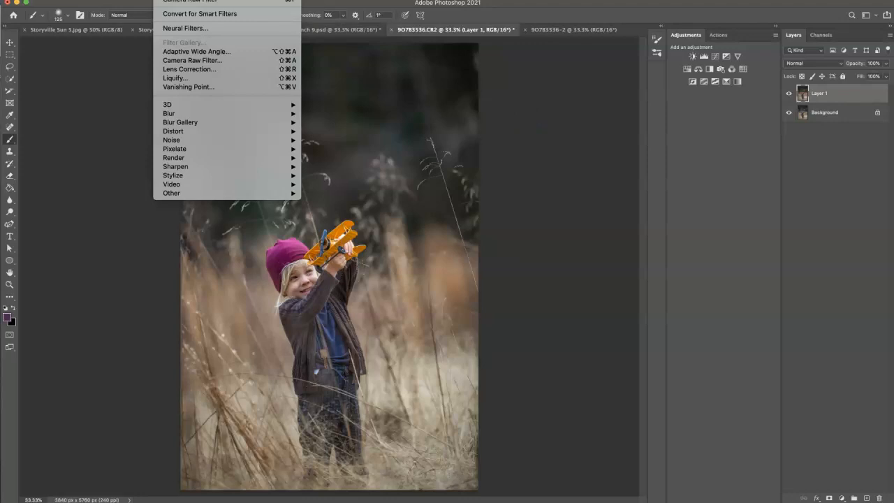
{"action": "left_click", "coordinate": [178, 60]}
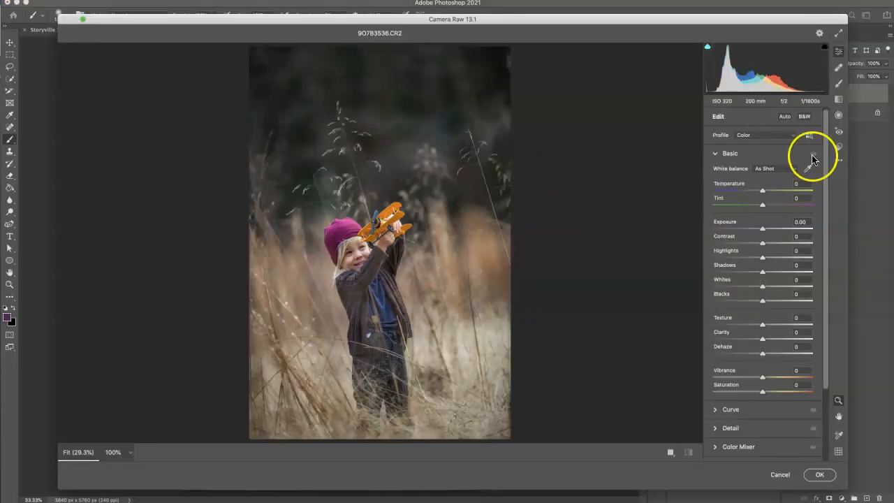
{"action": "left_click", "coordinate": [764, 192]}
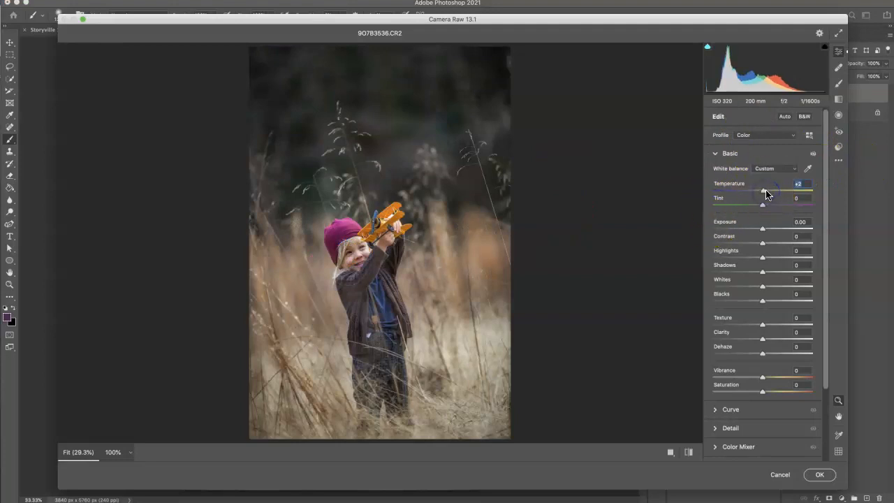
{"action": "left_click", "coordinate": [762, 275]}
{"action": "left_click_drag", "start_coordinate": [761, 274], "coordinate": [840, 272]}
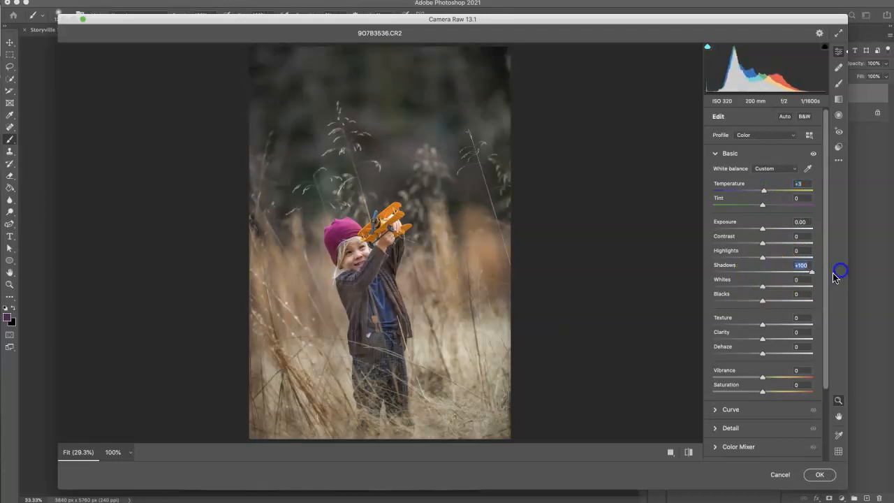
{"action": "left_click_drag", "start_coordinate": [760, 257], "coordinate": [752, 259]}
{"action": "left_click", "coordinate": [819, 474]}
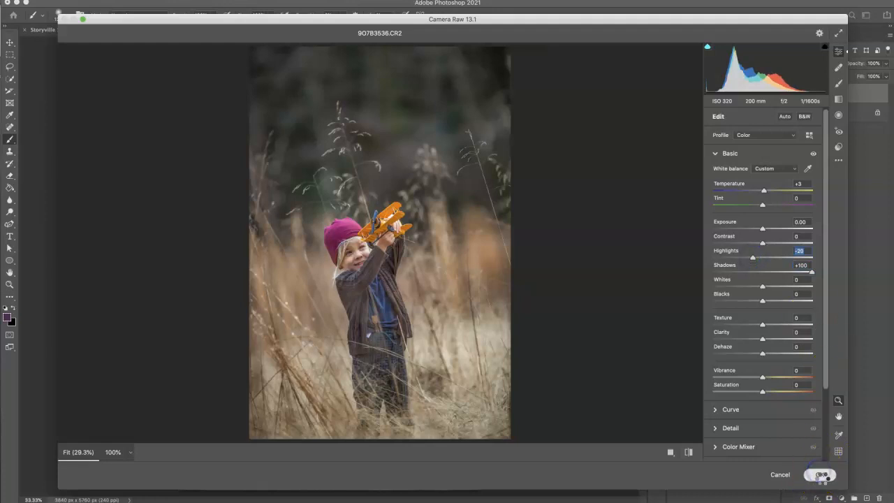
Step: Duplicate Layer 1 and use the Patch tool to smooth the shadow under the child's eye nearest the hair, sampling clean cheek skin
{"action": "left_click", "coordinate": [815, 98]}
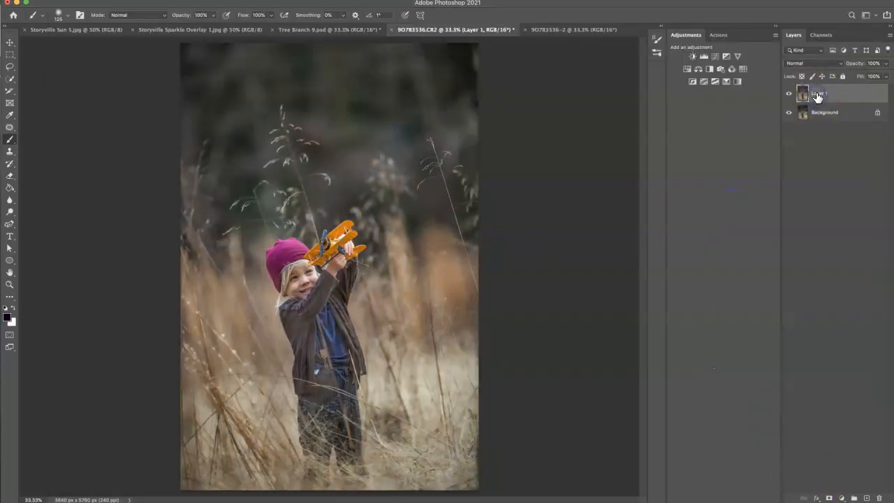
{"action": "key", "text": "super+j"}
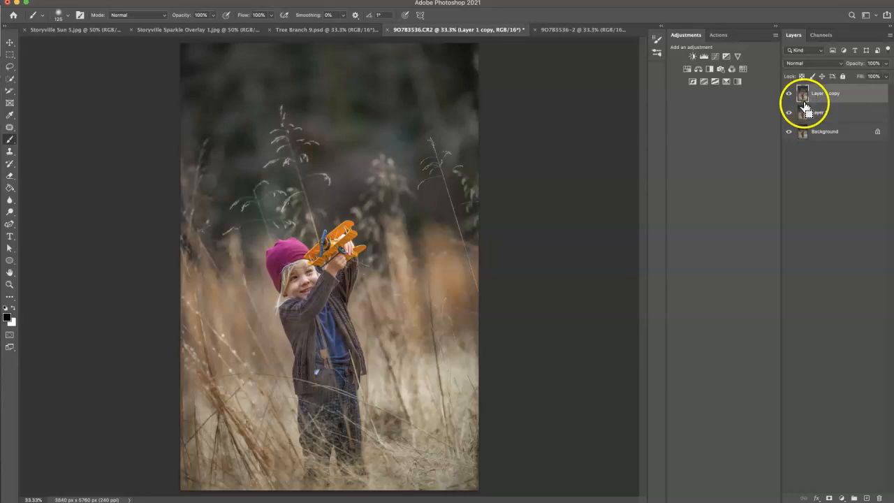
{"action": "key", "text": "super+plus"}
{"action": "key", "text": "super+plus"}
{"action": "key", "text": "super+plus"}
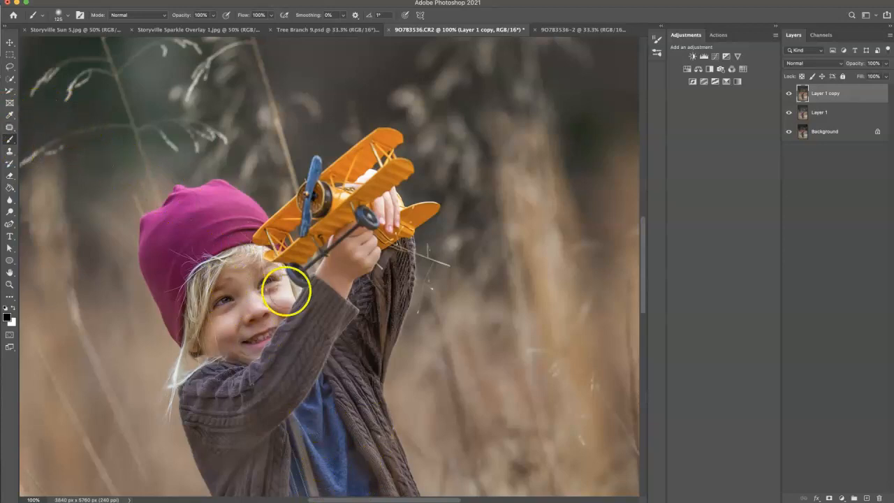
{"action": "left_click_drag", "start_coordinate": [642, 240], "coordinate": [642, 202]}
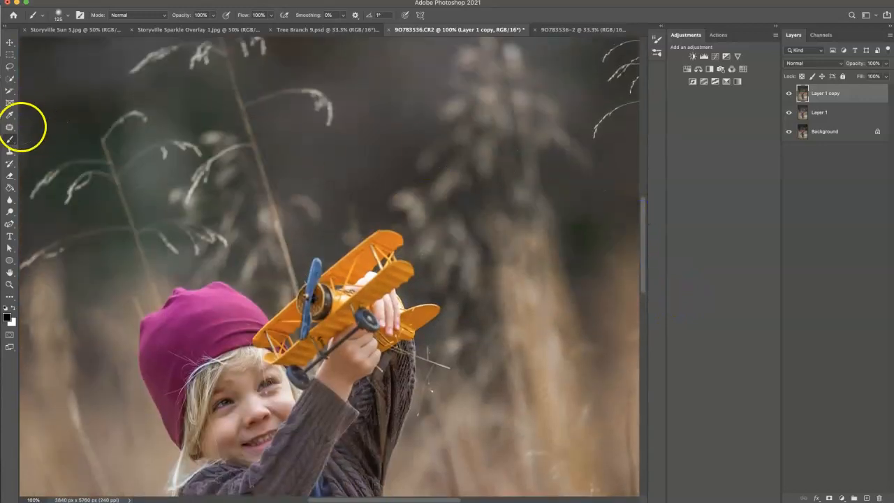
{"action": "left_click", "coordinate": [10, 127]}
{"action": "left_click_drag", "start_coordinate": [642, 281], "coordinate": [643, 301]}
{"action": "key", "text": "super+plus"}
{"action": "left_click_drag", "start_coordinate": [111, 333], "coordinate": [115, 333]}
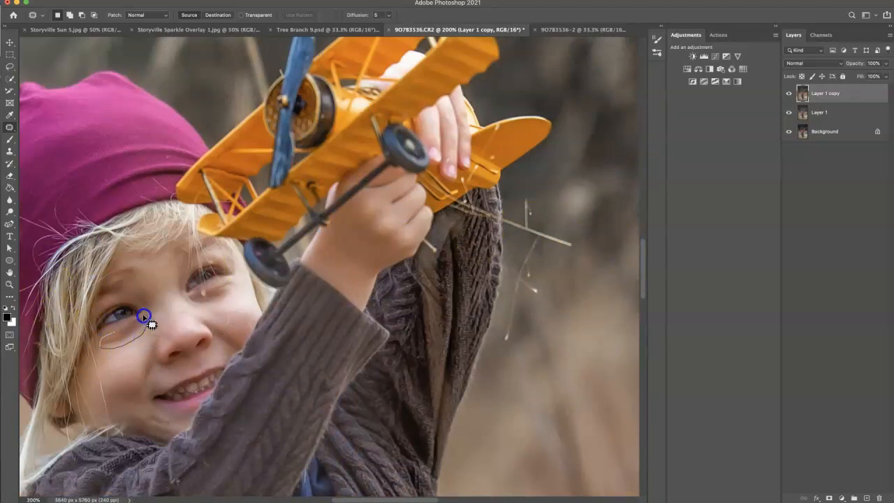
{"action": "mouse_move", "coordinate": [113, 332]}
{"action": "left_mouse_down"}
{"action": "mouse_move", "coordinate": [122, 354]}
{"action": "mouse_move", "coordinate": [174, 393]}
{"action": "left_mouse_up"}
{"action": "key", "text": "super+d"}
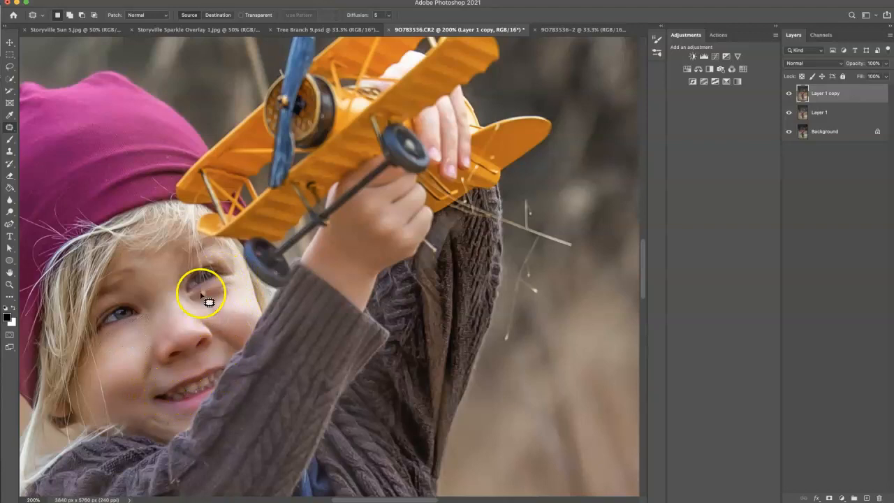
Step: Patch the skin under the other eye and around the cheek and nose, and set the retouch layer's opacity to 75%
{"action": "left_click_drag", "start_coordinate": [210, 288], "coordinate": [209, 289]}
{"action": "left_click_drag", "start_coordinate": [215, 298], "coordinate": [130, 365]}
{"action": "key", "text": "ctrl+d"}
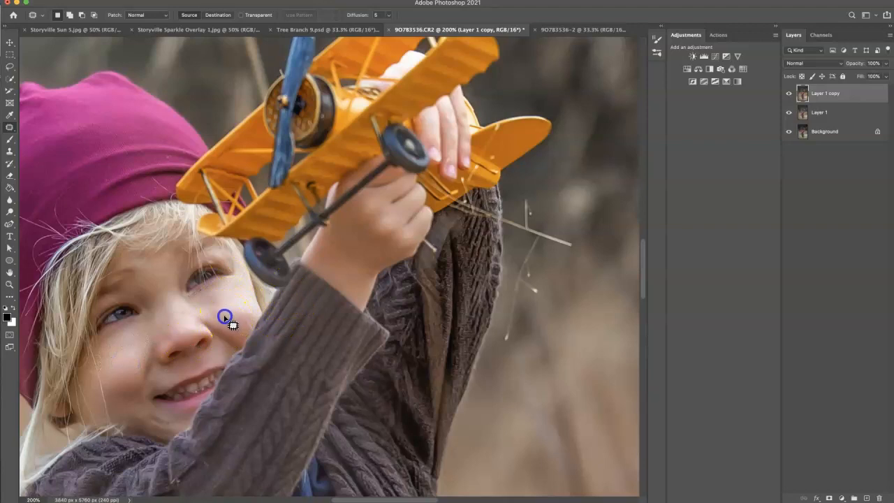
{"action": "left_click_drag", "start_coordinate": [219, 321], "coordinate": [245, 326]}
{"action": "key", "text": "ctrl+d"}
{"action": "left_click", "coordinate": [246, 326]}
{"action": "left_click", "coordinate": [180, 314]}
{"action": "mouse_move", "coordinate": [182, 310]}
{"action": "left_mouse_down"}
{"action": "mouse_move", "coordinate": [193, 321]}
{"action": "mouse_move", "coordinate": [223, 315]}
{"action": "mouse_move", "coordinate": [237, 296]}
{"action": "left_mouse_up"}
{"action": "left_click", "coordinate": [230, 292]}
{"action": "left_click", "coordinate": [239, 299]}
{"action": "left_click_drag", "start_coordinate": [857, 64], "coordinate": [853, 64]}
Step: Stamp the visible layers into a new top layer and remove the white patch beside the jeans pocket with the Spot Healing Brush
{"action": "left_click_drag", "start_coordinate": [642, 253], "coordinate": [647, 299]}
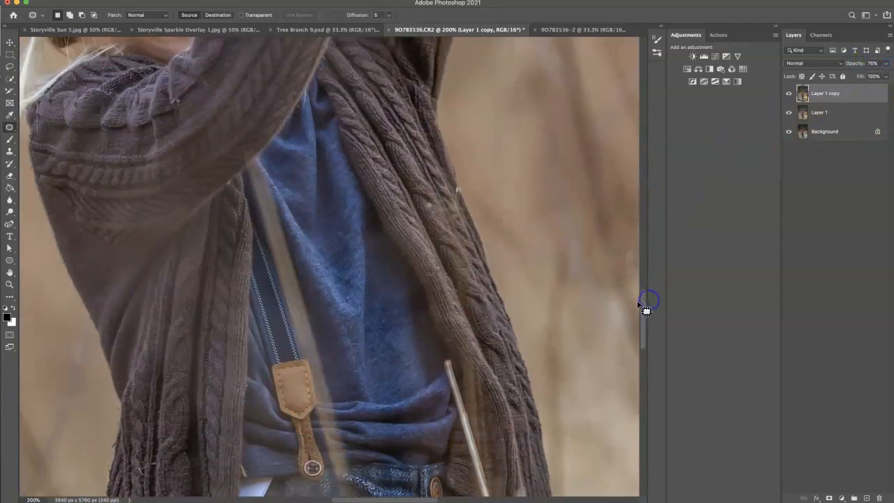
{"action": "key", "text": "super+1"}
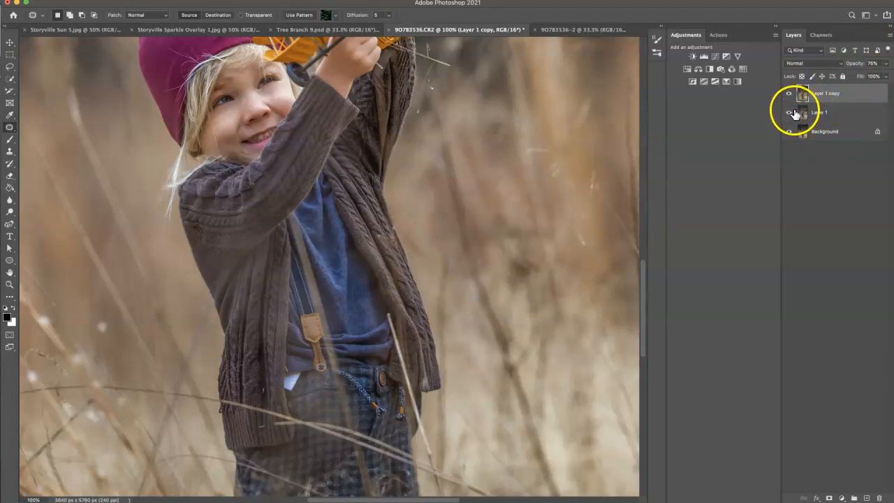
{"action": "left_click_drag", "start_coordinate": [794, 110], "coordinate": [799, 141]}
{"action": "key", "text": "super+alt+shift+e"}
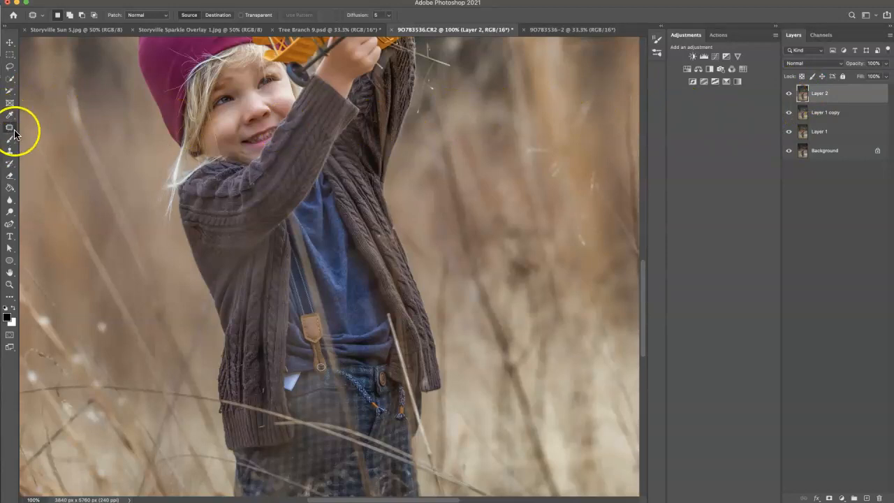
{"action": "left_click_drag", "start_coordinate": [10, 128], "coordinate": [44, 124]}
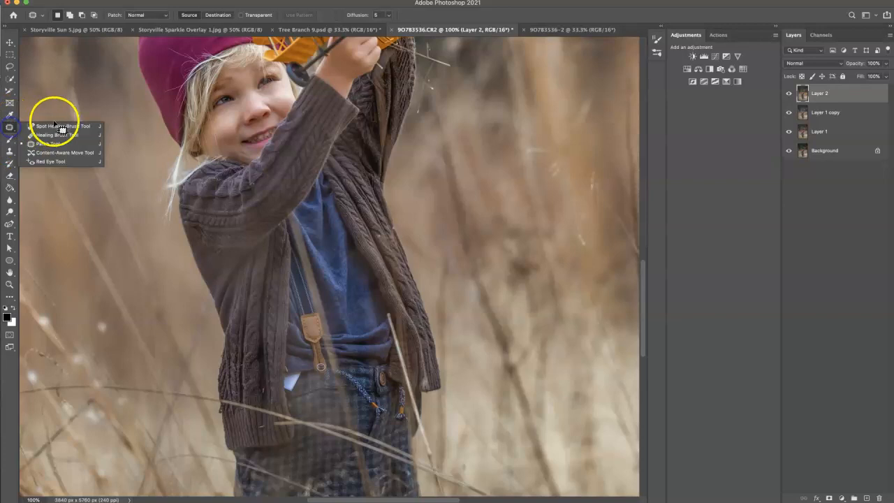
{"action": "key", "text": "bracketright"}
{"action": "key", "text": "bracketright"}
{"action": "key", "text": "bracketright"}
{"action": "key", "text": "bracketright"}
{"action": "key", "text": "bracketright"}
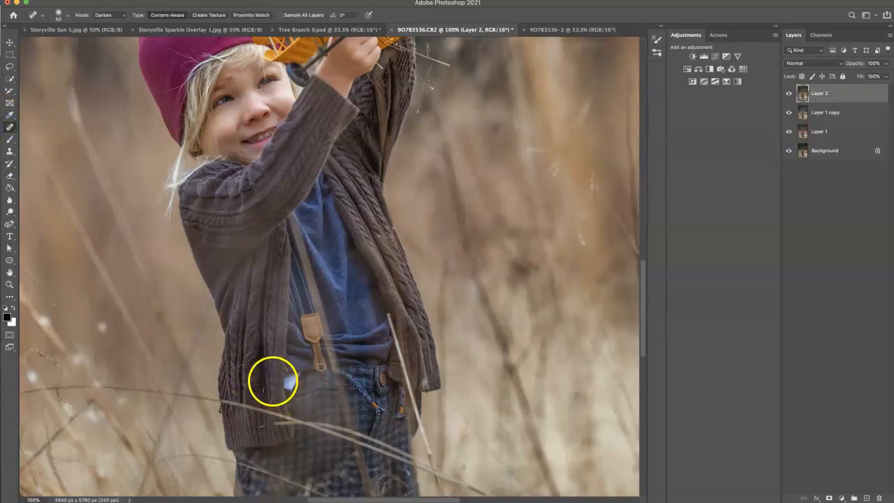
{"action": "left_click", "coordinate": [289, 389]}
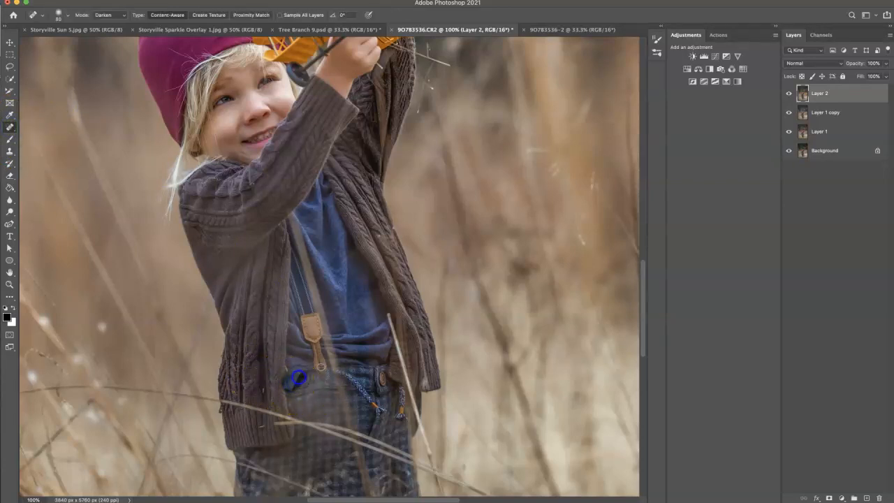
{"action": "left_click", "coordinate": [298, 376]}
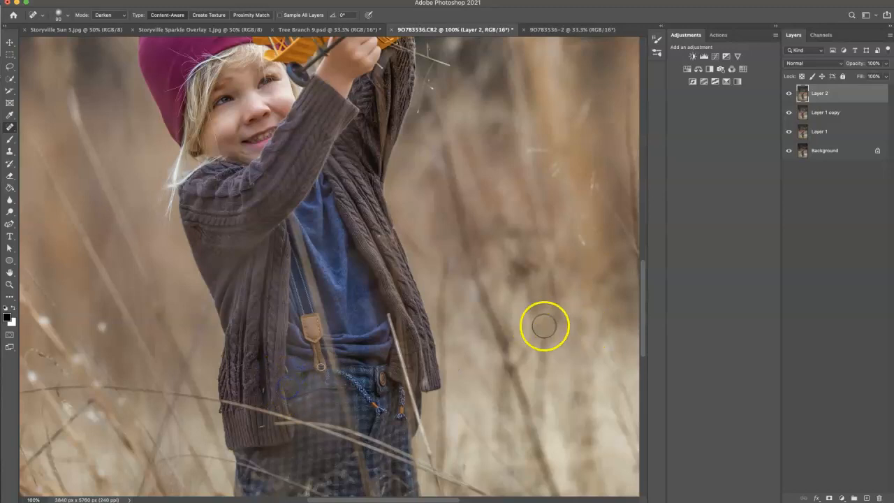
Step: Compare the whole photo with the top retouch layer hidden and shown
{"action": "key", "text": "super+minus"}
{"action": "key", "text": "super+minus"}
{"action": "key", "text": "super+minus"}
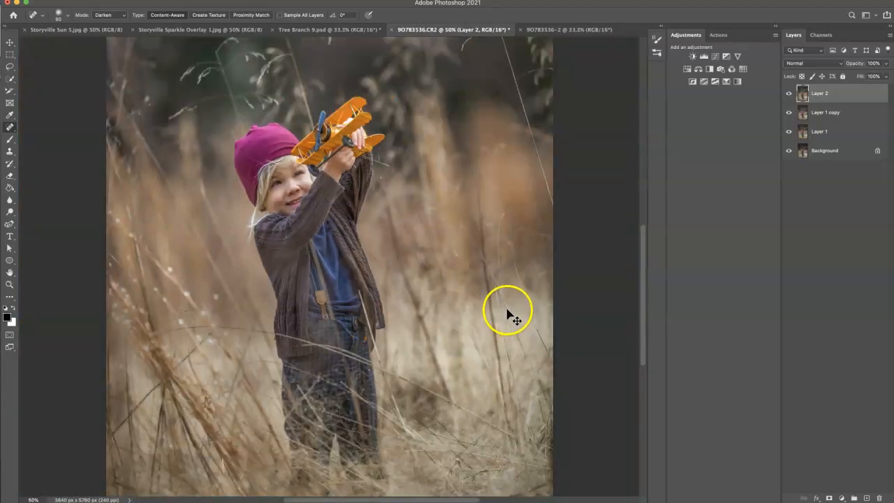
{"action": "left_click", "coordinate": [789, 93]}
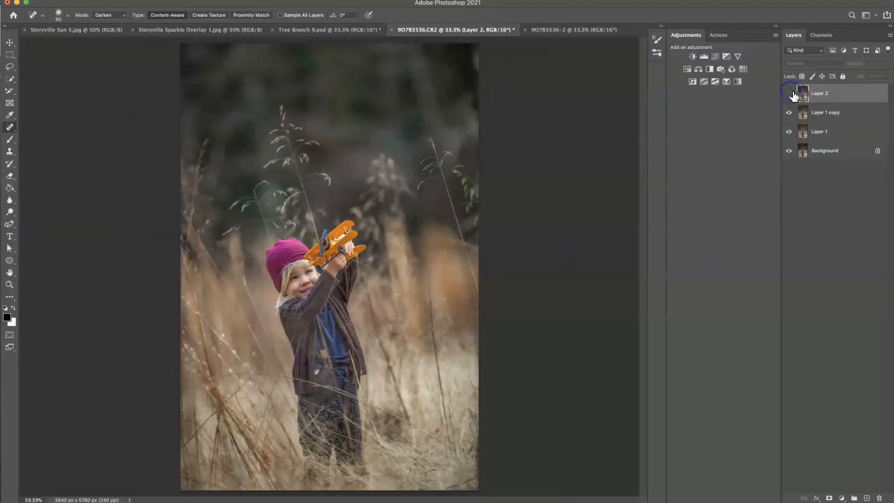
{"action": "left_click", "coordinate": [790, 95]}
{"action": "left_click", "coordinate": [789, 95]}
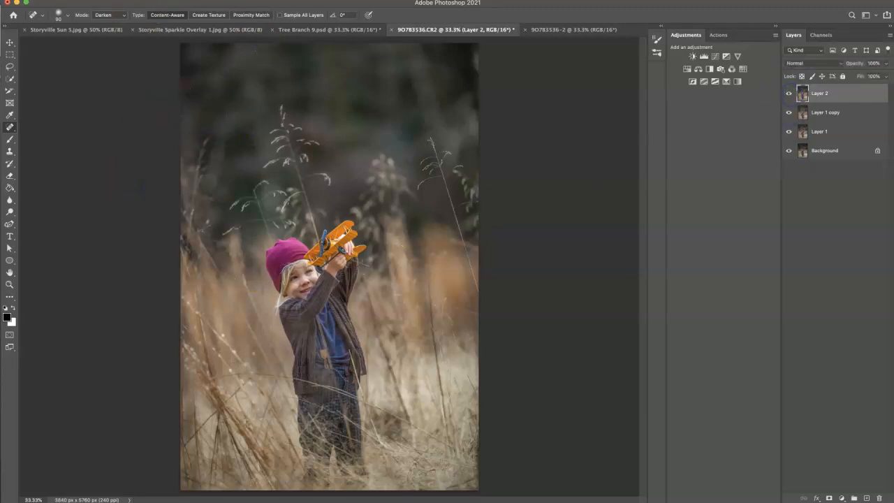
Step: Flatten the image and run the Storyville Twisted Matte action on the background layer
{"action": "left_click", "coordinate": [87, 0]}
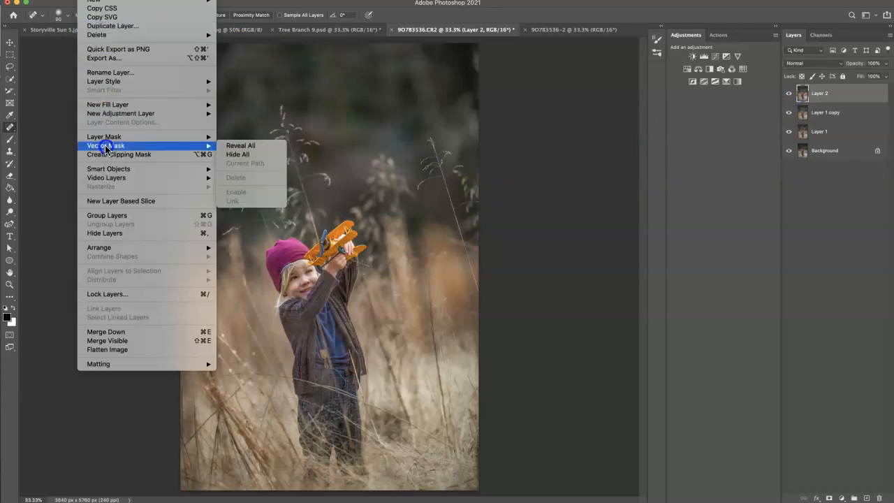
{"action": "left_click", "coordinate": [113, 349]}
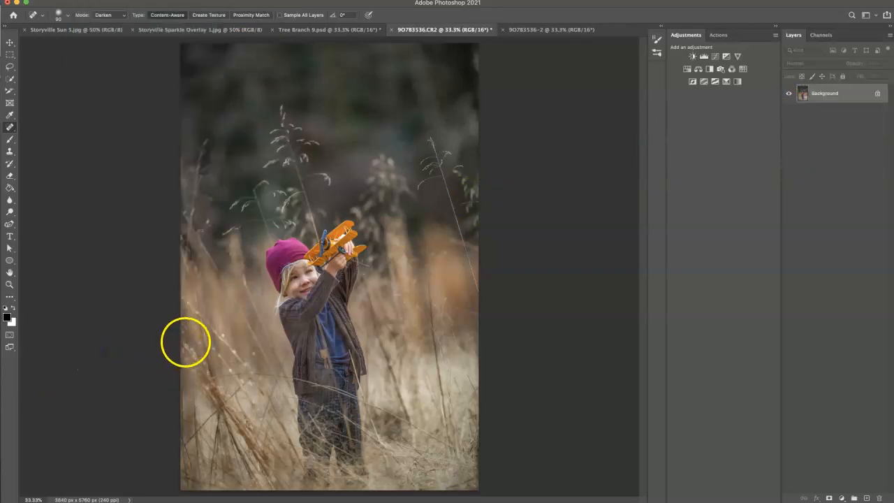
{"action": "left_click", "coordinate": [717, 35]}
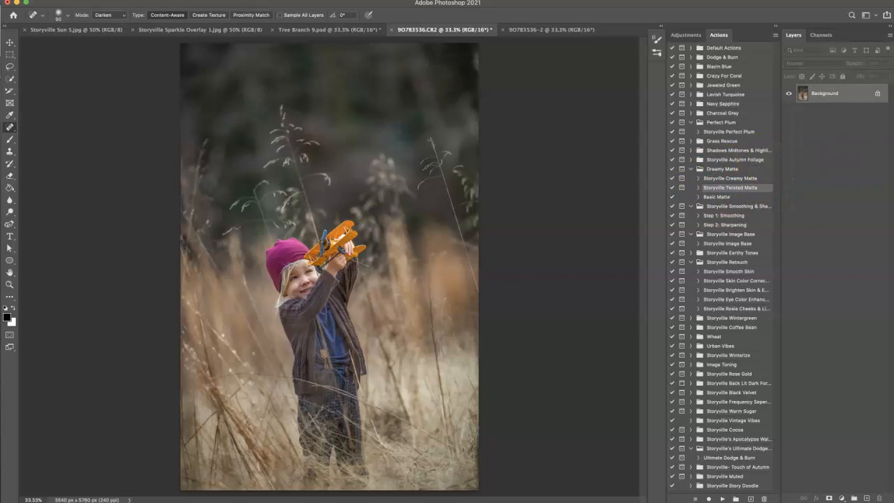
{"action": "left_click", "coordinate": [722, 498]}
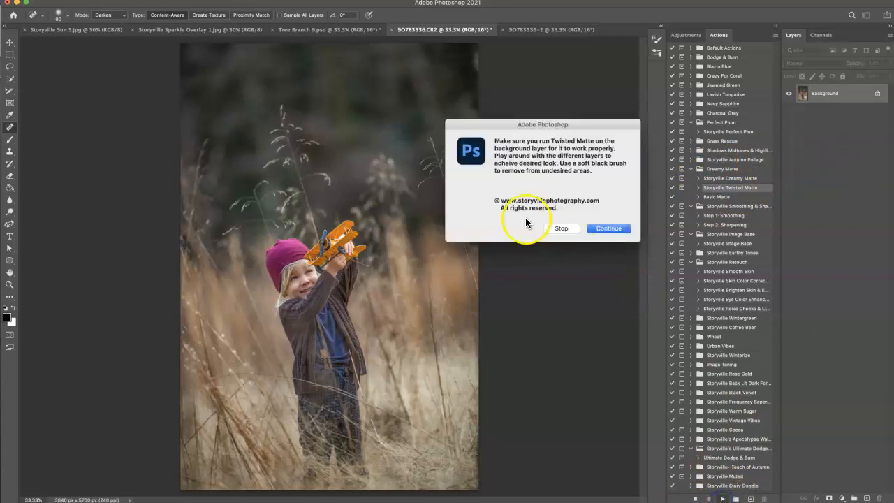
{"action": "left_click", "coordinate": [608, 228]}
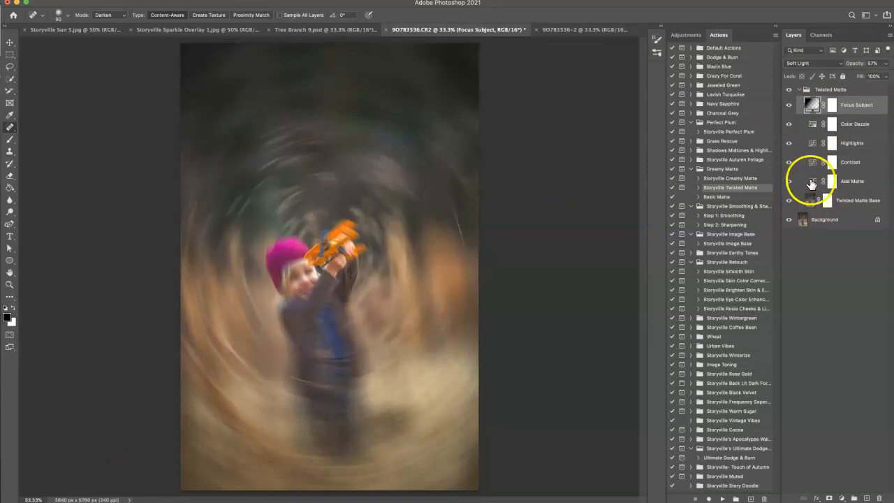
Step: Hide the Add Matte layer and lower the Twisted Matte Base layer's opacity to 20%
{"action": "left_click", "coordinate": [789, 182]}
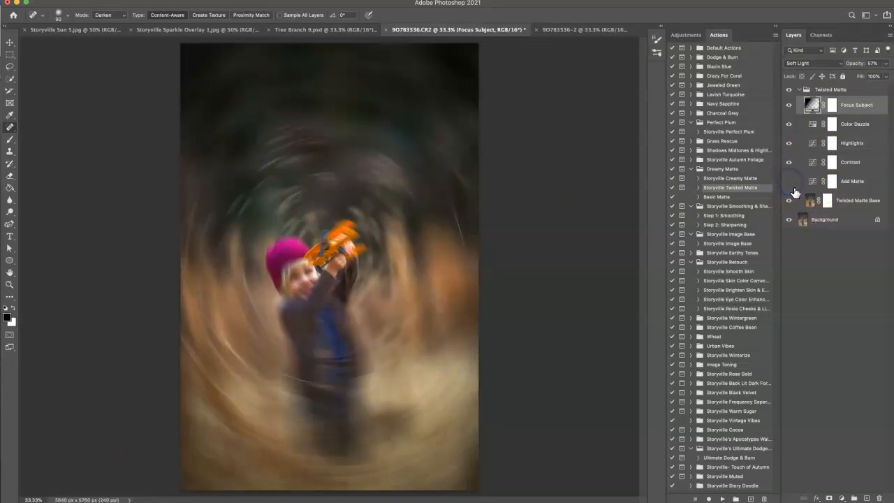
{"action": "left_click_drag", "start_coordinate": [870, 62], "coordinate": [834, 63]}
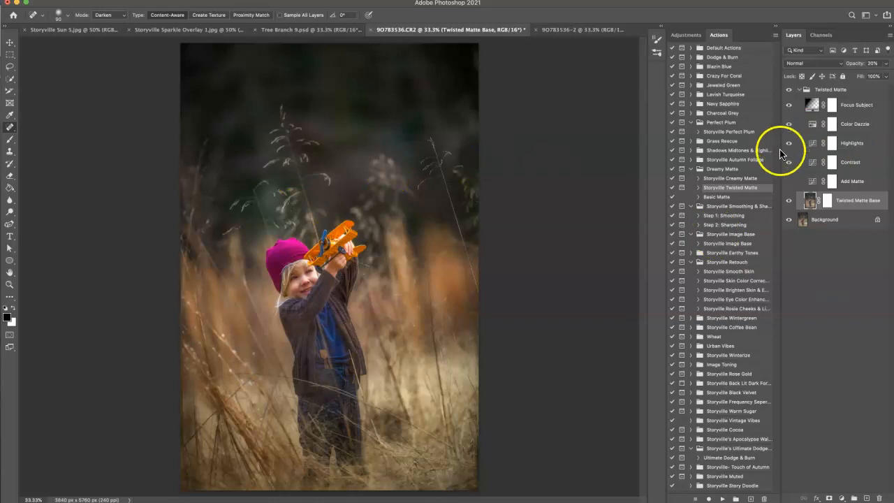
Step: Mask the Twisted Matte Base effect off the child by painting the figure in black on that layer's mask with a large soft brush
{"action": "left_click", "coordinate": [827, 202]}
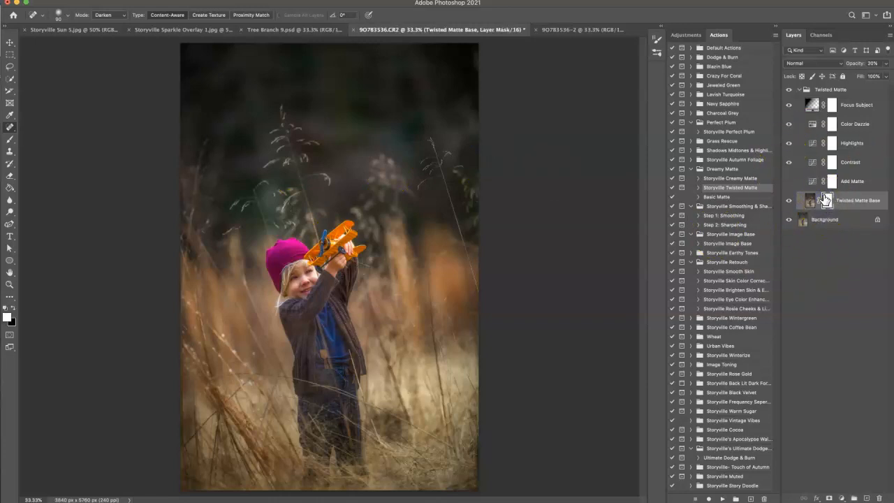
{"action": "left_click", "coordinate": [12, 309]}
{"action": "left_click", "coordinate": [10, 139]}
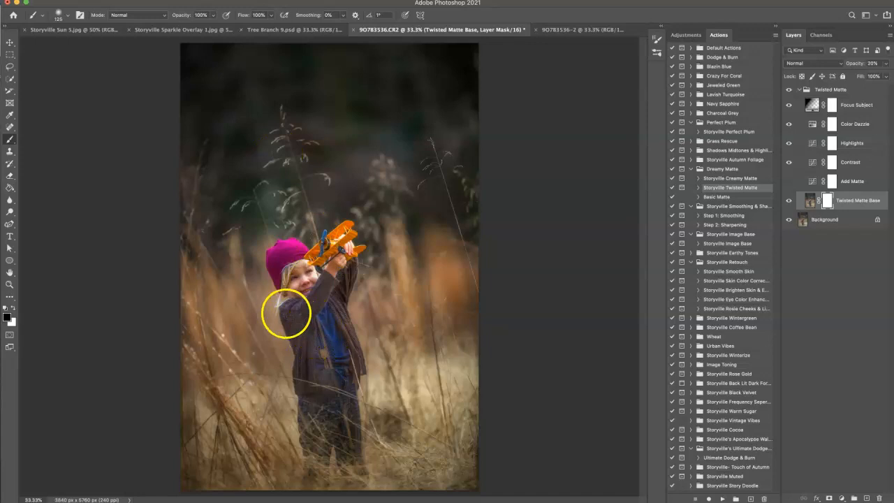
{"action": "mouse_move", "coordinate": [313, 318]}
{"action": "left_mouse_down"}
{"action": "mouse_move", "coordinate": [311, 280]}
{"action": "mouse_move", "coordinate": [291, 268]}
{"action": "left_mouse_up"}
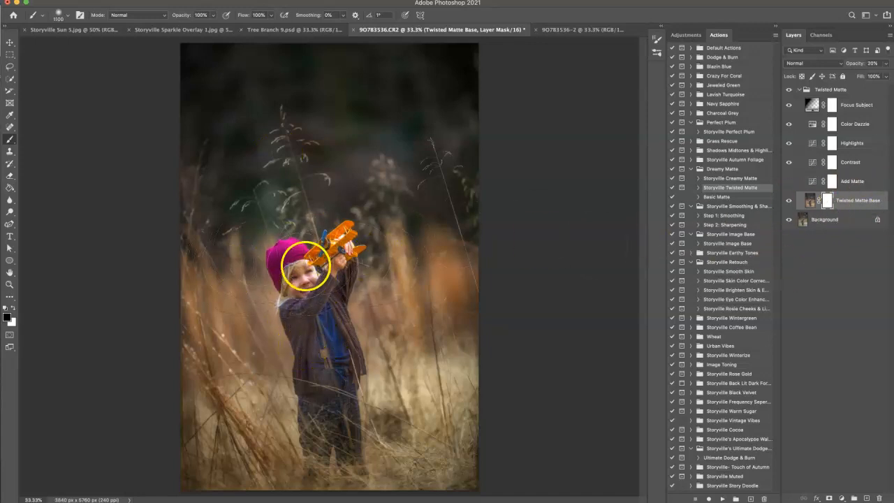
{"action": "mouse_move", "coordinate": [299, 259]}
{"action": "left_mouse_down"}
{"action": "mouse_move", "coordinate": [314, 249]}
{"action": "mouse_move", "coordinate": [293, 339]}
{"action": "left_mouse_up"}
{"action": "left_click_drag", "start_coordinate": [340, 376], "coordinate": [306, 278]}
{"action": "mouse_move", "coordinate": [320, 241]}
{"action": "left_mouse_down"}
{"action": "mouse_move", "coordinate": [346, 375]}
{"action": "mouse_move", "coordinate": [316, 399]}
{"action": "mouse_move", "coordinate": [289, 262]}
{"action": "left_mouse_up"}
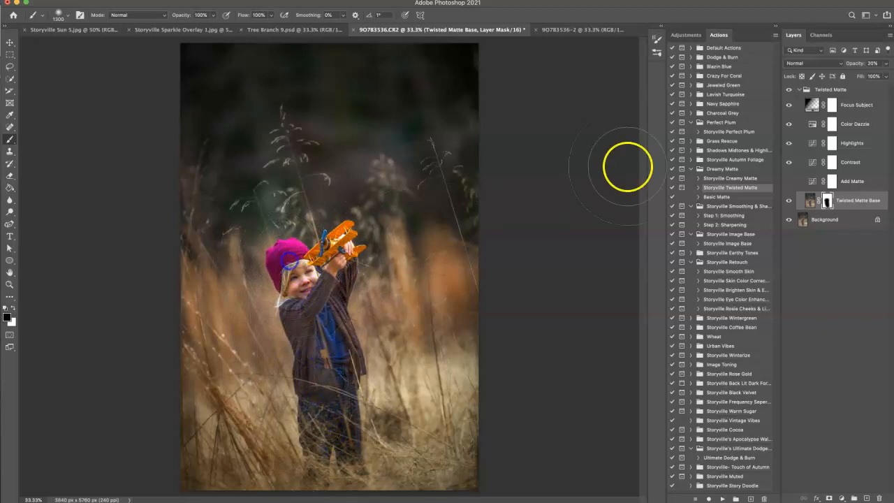
{"action": "left_click", "coordinate": [787, 202]}
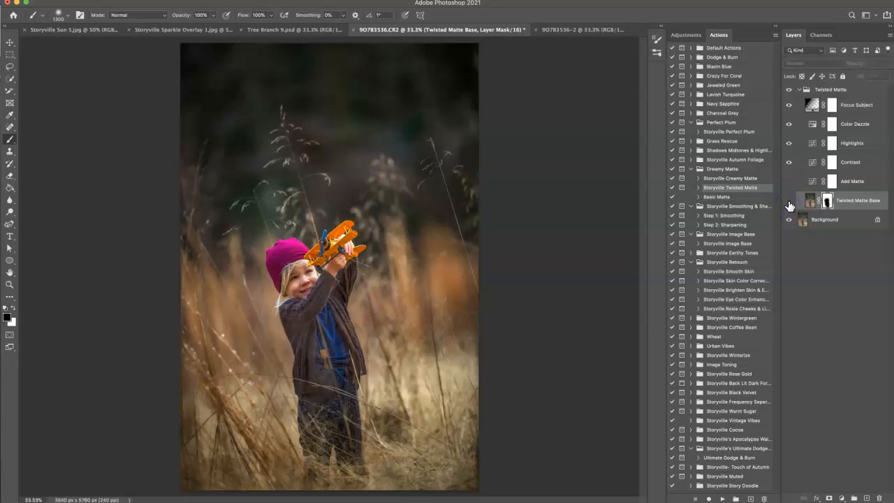
Step: Set the Highlights layer's opacity to 100%
{"action": "left_click", "coordinate": [824, 143]}
{"action": "left_click", "coordinate": [851, 65]}
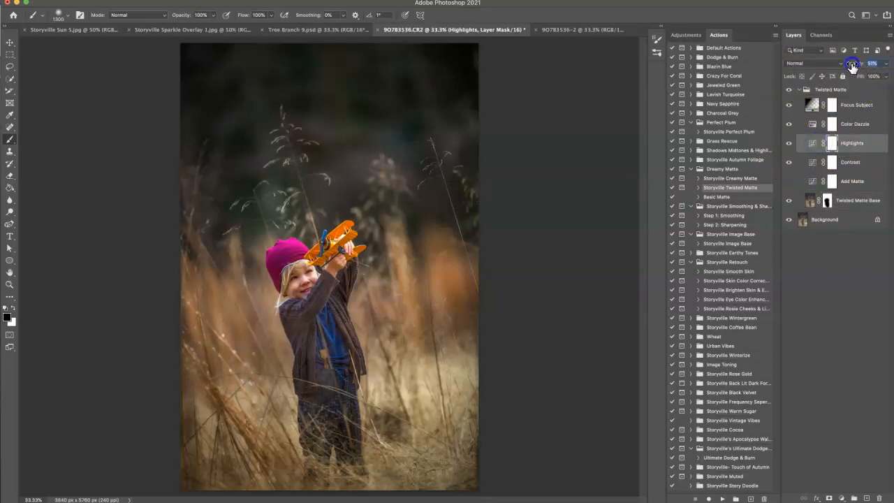
{"action": "key", "text": "Return"}
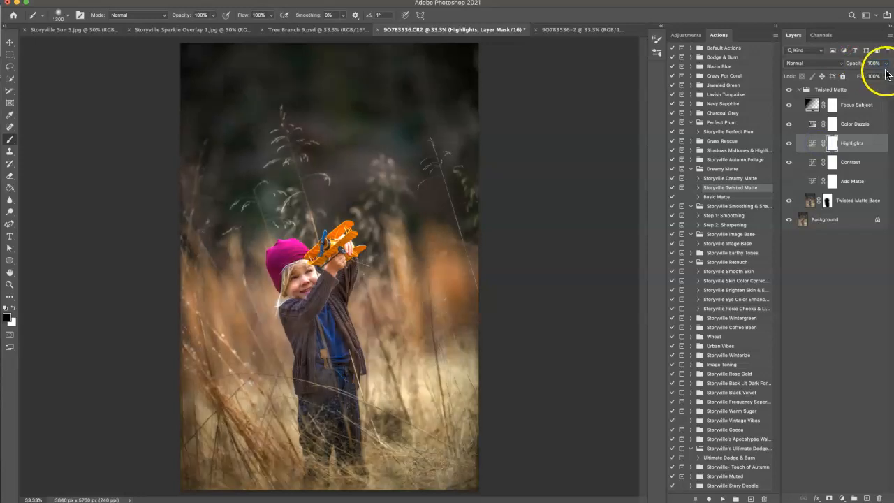
Step: Lower the Contrast layer's opacity to 62% and hide the Focus Subject layer
{"action": "left_click", "coordinate": [827, 163]}
{"action": "left_click", "coordinate": [813, 162]}
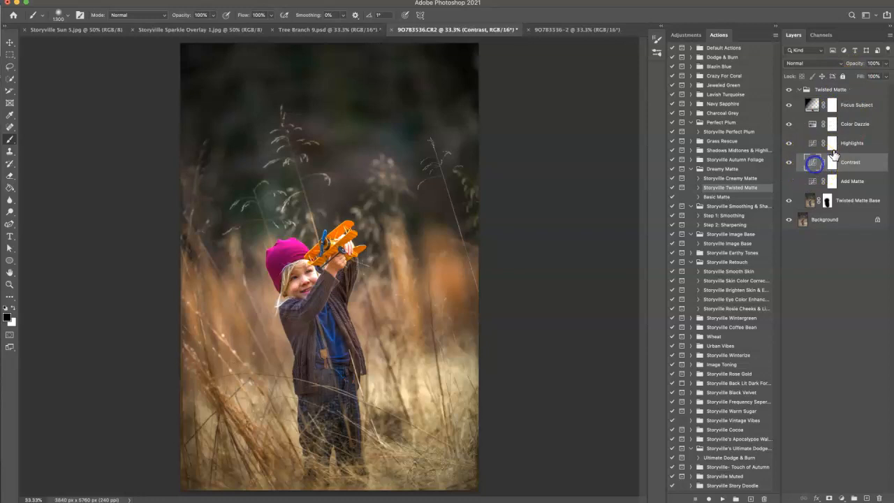
{"action": "left_click", "coordinate": [859, 64]}
{"action": "left_click_drag", "start_coordinate": [847, 66], "coordinate": [845, 67]}
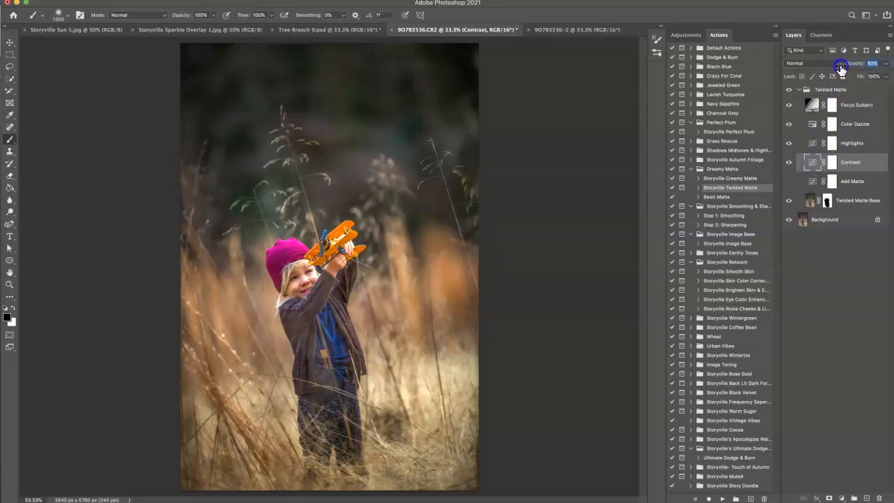
{"action": "left_click", "coordinate": [795, 109]}
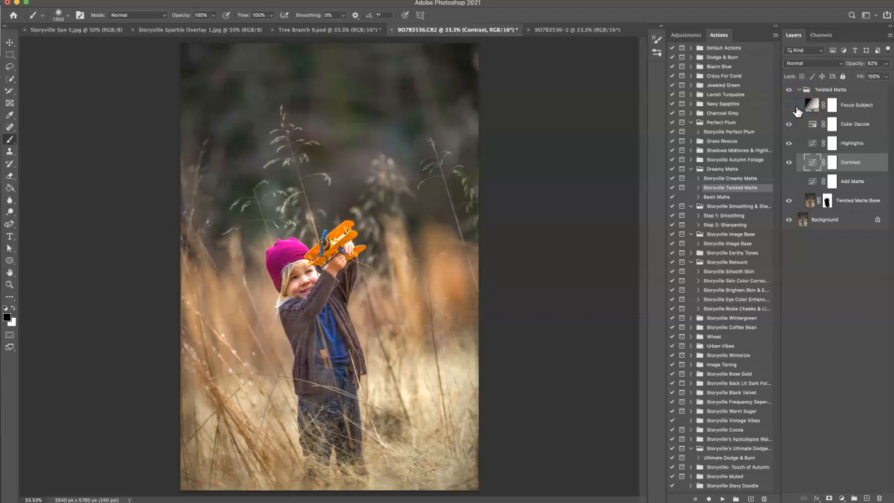
Step: Paint black over the child's face on the Color Dazzle mask with a smaller brush at 51% opacity
{"action": "left_click", "coordinate": [828, 125]}
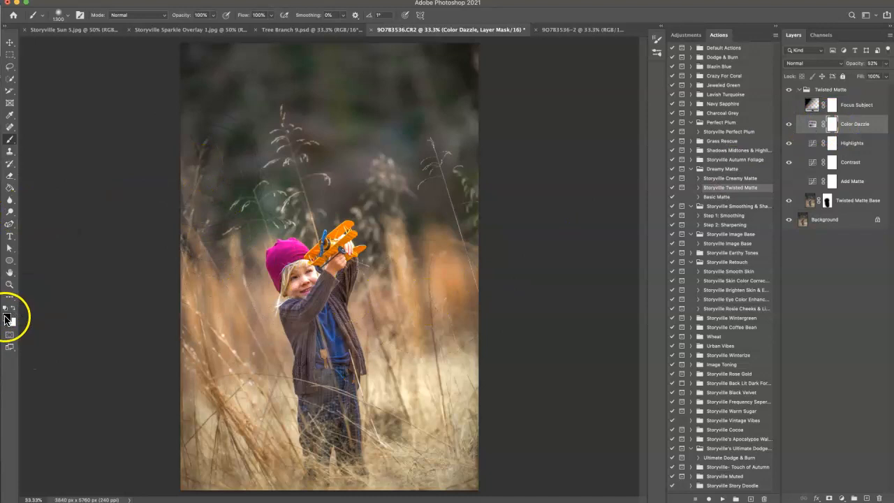
{"action": "left_click_drag", "start_coordinate": [160, 17], "coordinate": [158, 17]}
{"action": "key", "text": "bracketleft"}
{"action": "key", "text": "bracketleft"}
{"action": "key", "text": "bracketleft"}
{"action": "key", "text": "bracketleft"}
{"action": "key", "text": "bracketleft"}
{"action": "key", "text": "bracketleft"}
{"action": "key", "text": "bracketleft"}
{"action": "key", "text": "bracketleft"}
{"action": "key", "text": "bracketleft"}
{"action": "key", "text": "bracketleft"}
{"action": "key", "text": "bracketleft"}
{"action": "left_click_drag", "start_coordinate": [305, 273], "coordinate": [305, 280]}
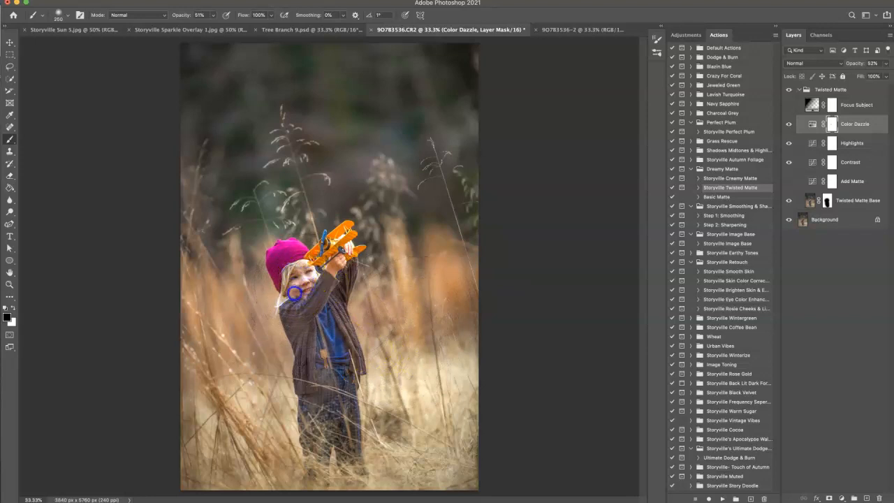
{"action": "left_click_drag", "start_coordinate": [307, 280], "coordinate": [308, 277]}
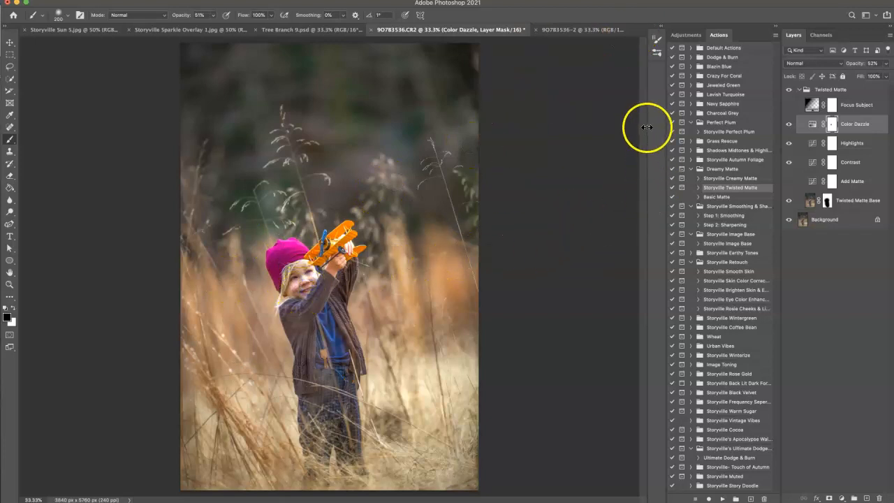
Step: Collapse the Twisted Matte group and run the Storyville Brighten Skin & Eyes action
{"action": "left_click", "coordinate": [796, 90]}
{"action": "left_click", "coordinate": [789, 90]}
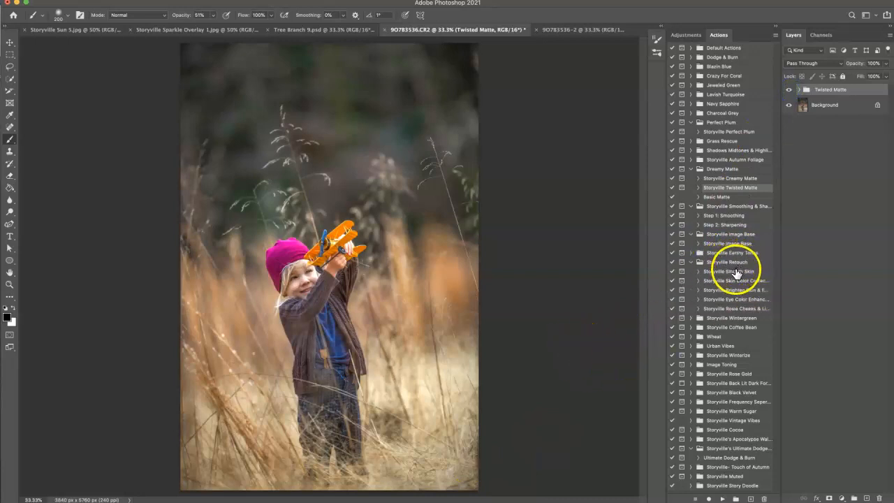
{"action": "left_click", "coordinate": [734, 291]}
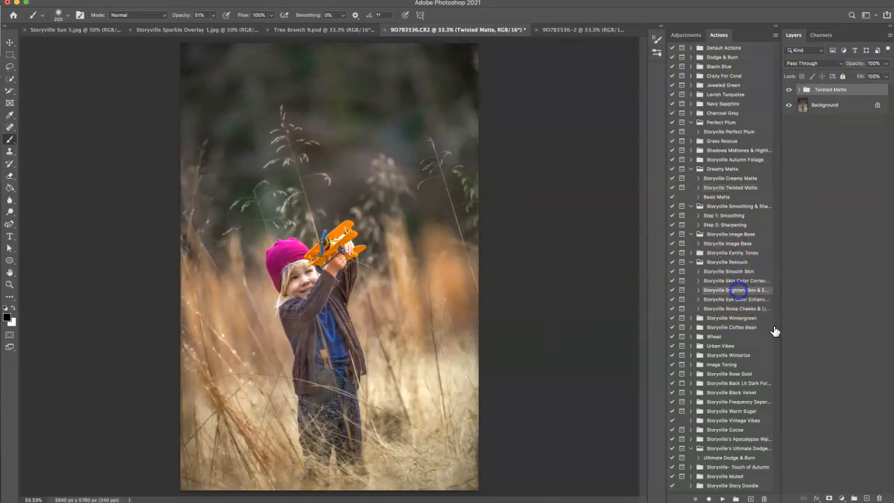
{"action": "left_click", "coordinate": [722, 497]}
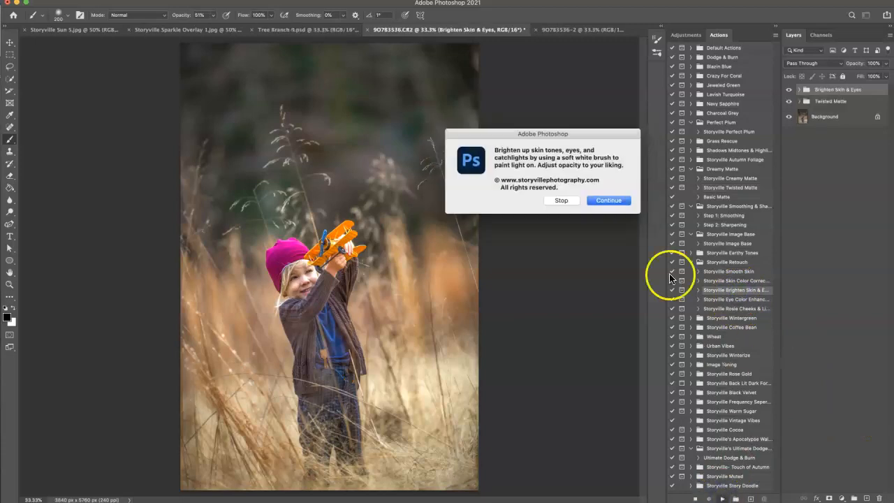
{"action": "left_click", "coordinate": [617, 202]}
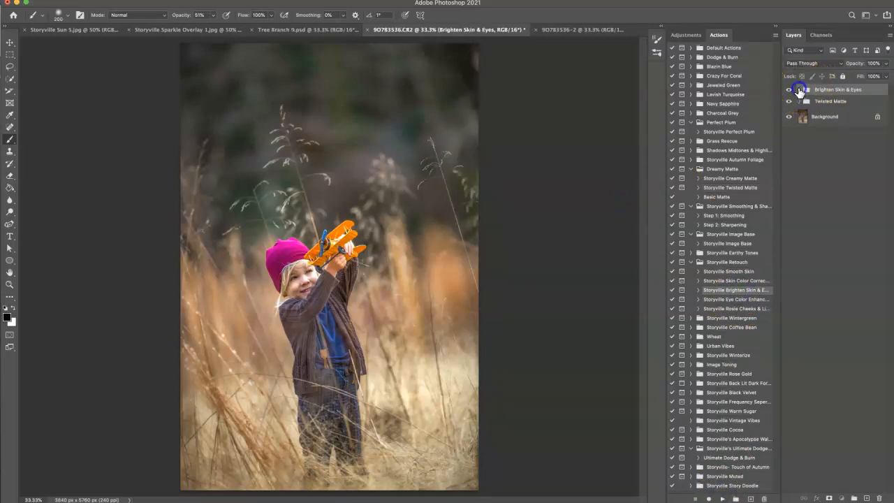
Step: Paint both eyes in white on the Brighten Eyes mask with a 20-pixel brush at 100% opacity, and reduce that layer's opacity
{"action": "left_click", "coordinate": [799, 89]}
{"action": "left_click", "coordinate": [831, 125]}
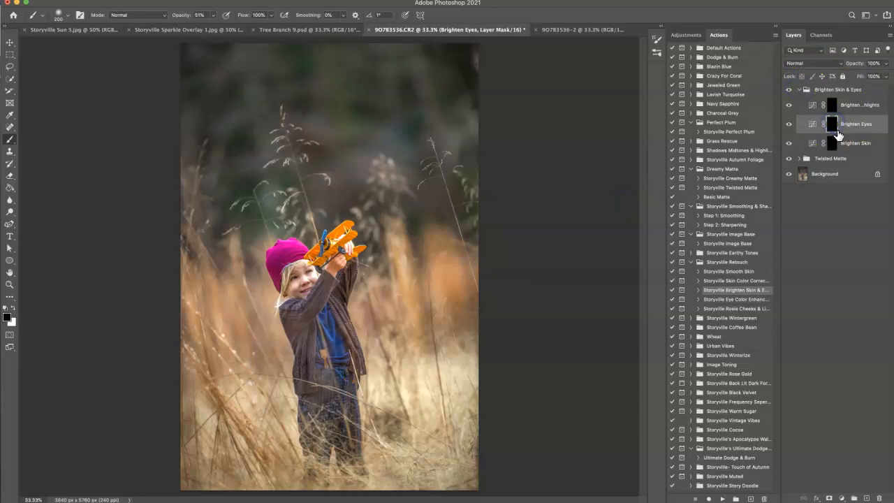
{"action": "left_click", "coordinate": [178, 17]}
{"action": "key", "text": "super+plus"}
{"action": "key", "text": "super+plus"}
{"action": "key", "text": "super+plus"}
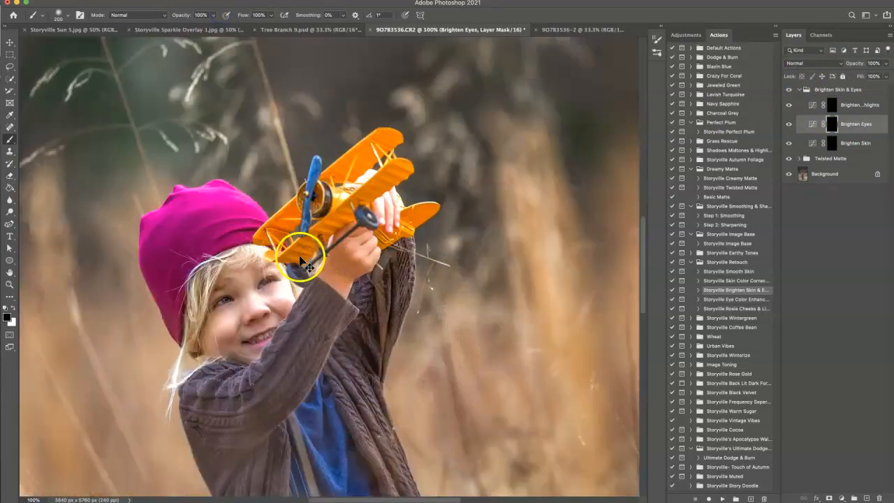
{"action": "key", "text": "bracketleft"}
{"action": "key", "text": "bracketleft"}
{"action": "key", "text": "bracketleft"}
{"action": "key", "text": "bracketleft"}
{"action": "key", "text": "bracketleft"}
{"action": "key", "text": "bracketleft"}
{"action": "key", "text": "bracketleft"}
{"action": "key", "text": "bracketleft"}
{"action": "key", "text": "bracketleft"}
{"action": "key", "text": "bracketleft"}
{"action": "key", "text": "bracketleft"}
{"action": "key", "text": "bracketleft"}
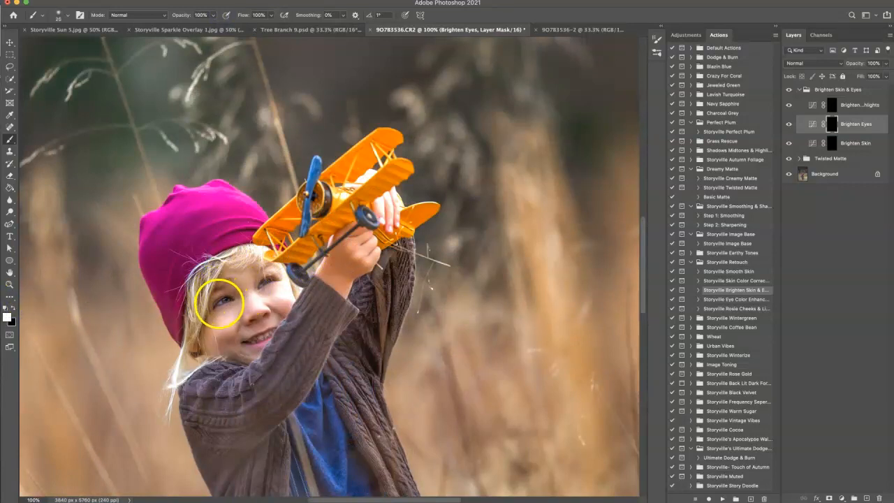
{"action": "left_click", "coordinate": [265, 282]}
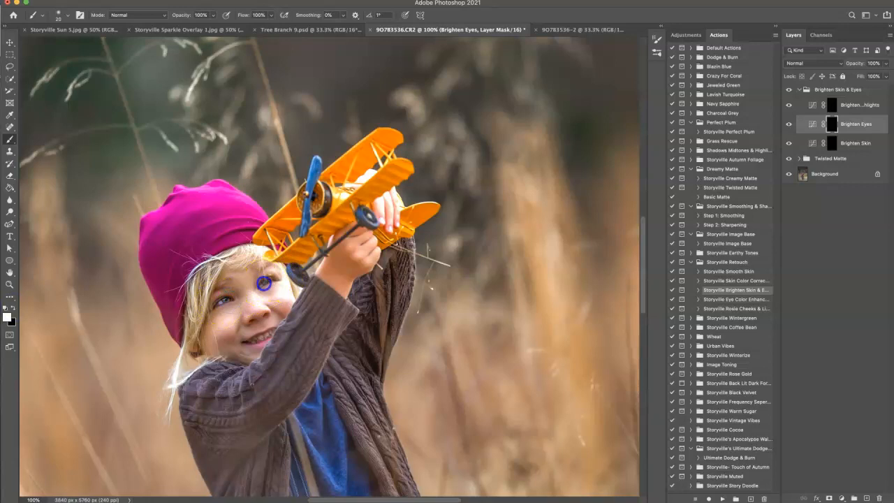
{"action": "left_click_drag", "start_coordinate": [856, 63], "coordinate": [831, 63]}
Step: Paint the child's face in white on the Brighten Skin mask with a 100-pixel brush and lower that layer's opacity to 25%
{"action": "left_click", "coordinate": [856, 142]}
{"action": "left_click", "coordinate": [245, 251]}
{"action": "key", "text": "]"}
{"action": "key", "text": "]"}
{"action": "key", "text": "]"}
{"action": "key", "text": "]"}
{"action": "key", "text": "]"}
{"action": "mouse_move", "coordinate": [225, 291]}
{"action": "left_mouse_down"}
{"action": "mouse_move", "coordinate": [221, 333]}
{"action": "mouse_move", "coordinate": [228, 345]}
{"action": "mouse_move", "coordinate": [264, 330]}
{"action": "mouse_move", "coordinate": [276, 312]}
{"action": "mouse_move", "coordinate": [246, 294]}
{"action": "mouse_move", "coordinate": [245, 282]}
{"action": "mouse_move", "coordinate": [271, 285]}
{"action": "left_mouse_up"}
{"action": "left_click_drag", "start_coordinate": [859, 63], "coordinate": [811, 55]}
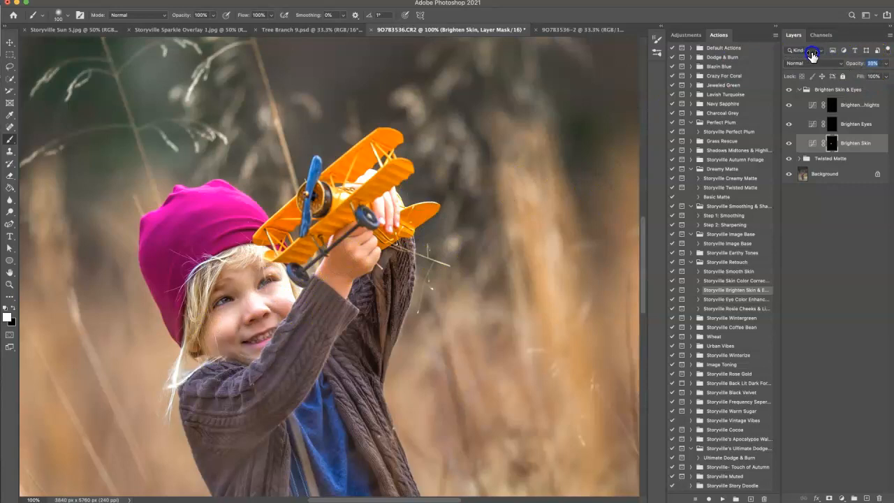
Step: Brighten the child's raised hand on the Brighten Skin mask with a smaller white brush
{"action": "key", "text": "["}
{"action": "key", "text": "["}
{"action": "key", "text": "["}
{"action": "key", "text": "["}
{"action": "key", "text": "["}
{"action": "key", "text": "["}
{"action": "key", "text": "["}
{"action": "key", "text": "["}
{"action": "mouse_move", "coordinate": [349, 248]}
{"action": "left_mouse_down"}
{"action": "mouse_move", "coordinate": [353, 277]}
{"action": "mouse_move", "coordinate": [349, 255]}
{"action": "left_mouse_up"}
{"action": "key", "text": "]"}
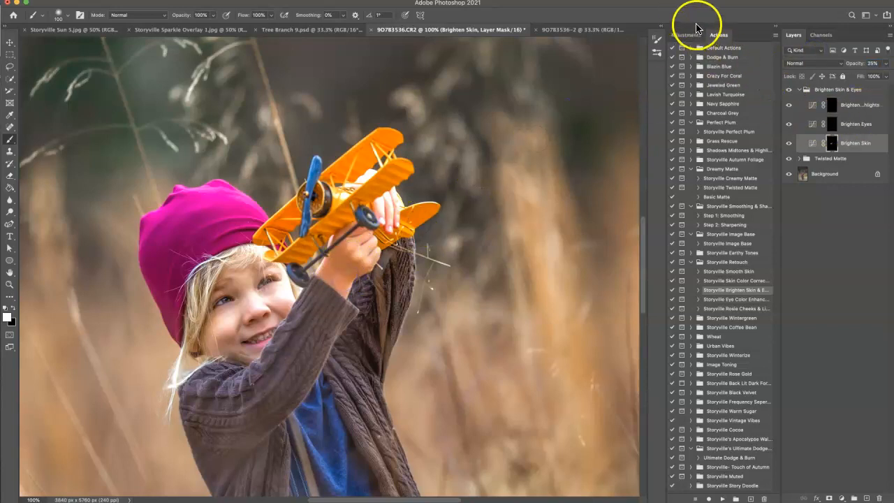
Step: Collapse the Brighten Skin & Eyes group and run the Storyville Skin Color Correction action
{"action": "key", "text": "super+minus"}
{"action": "key", "text": "super+minus"}
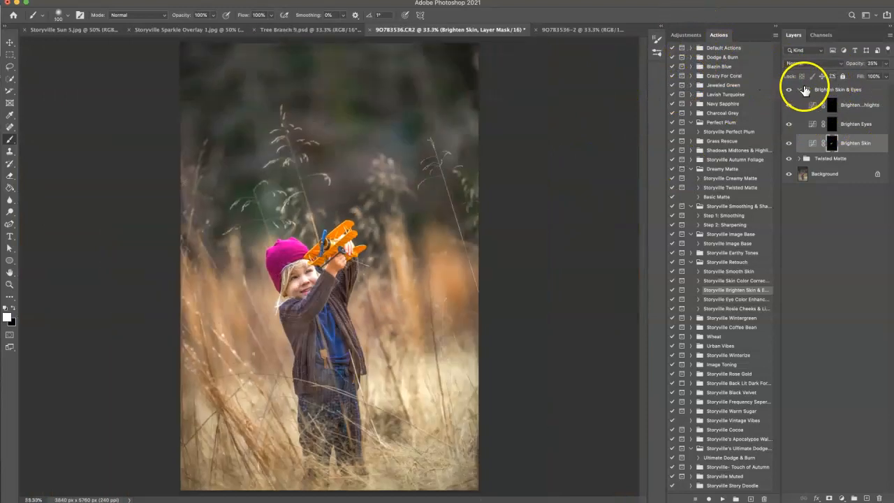
{"action": "left_click", "coordinate": [803, 89]}
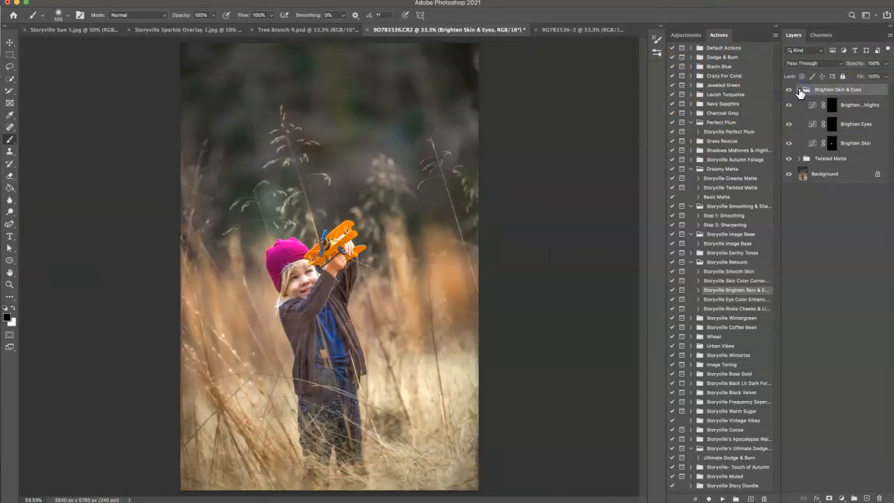
{"action": "left_click", "coordinate": [799, 90]}
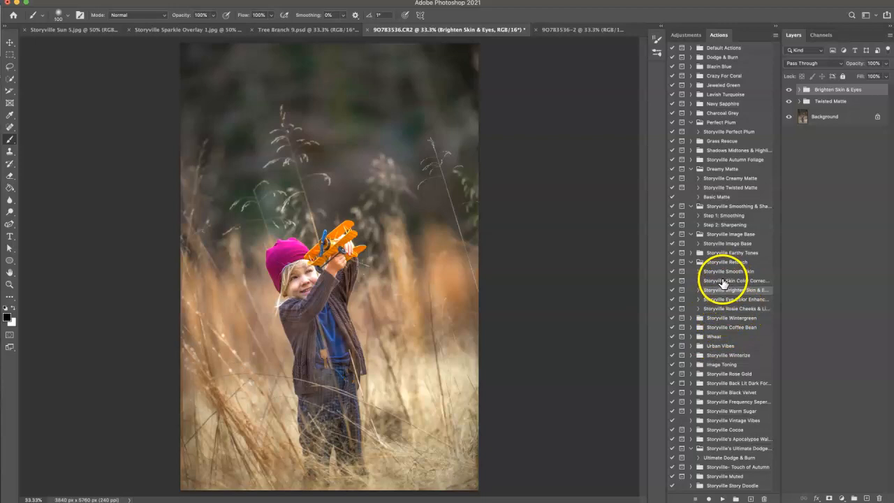
{"action": "left_click", "coordinate": [724, 281]}
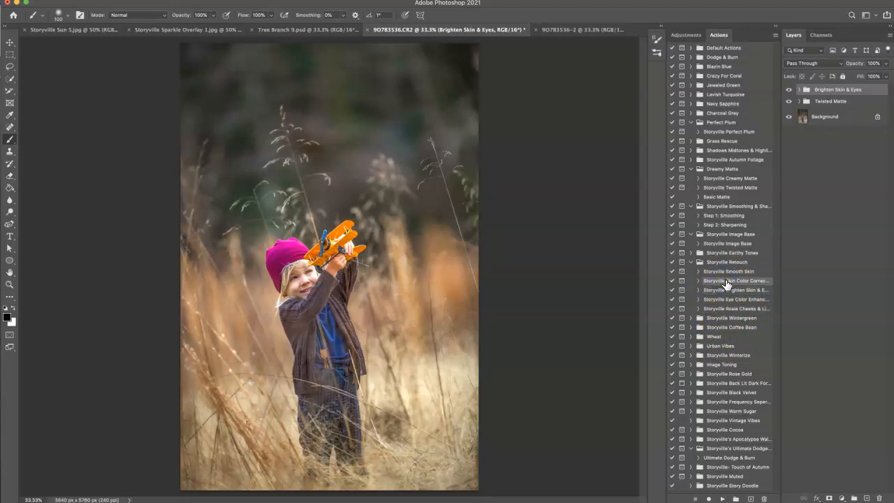
{"action": "left_click", "coordinate": [723, 496]}
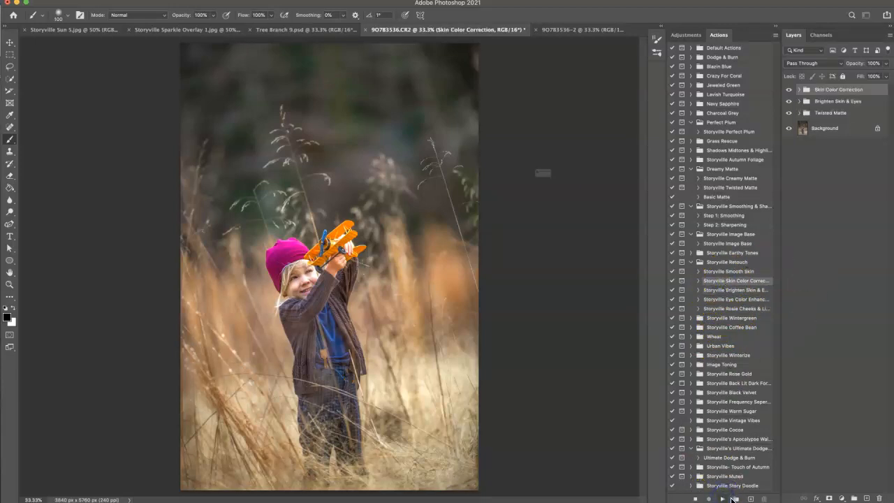
{"action": "left_click", "coordinate": [606, 206]}
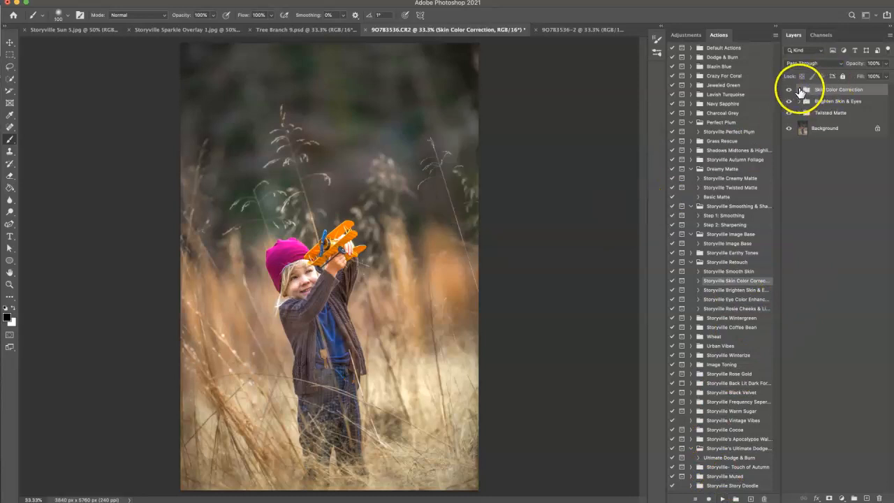
Step: Paint white over the child's face and hat on the Reduce Magenta mask with a 200-pixel brush and lower the layer's opacity to 15%
{"action": "left_click", "coordinate": [799, 89]}
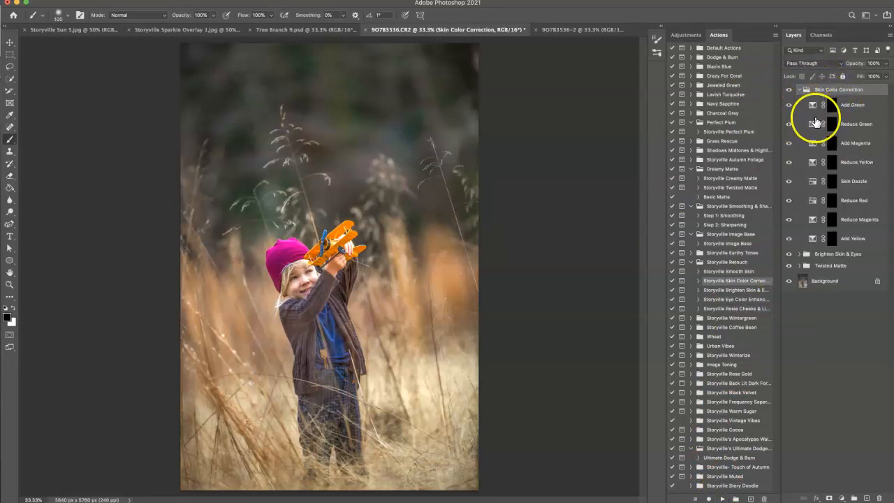
{"action": "left_click", "coordinate": [833, 220]}
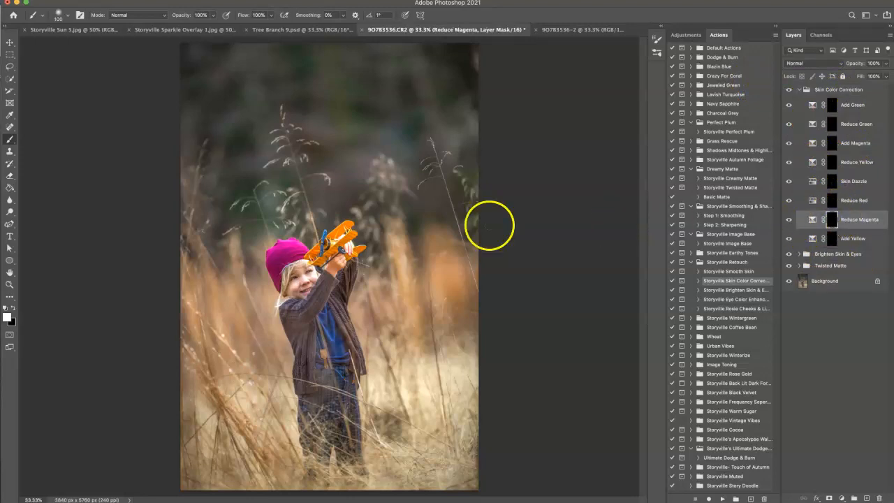
{"action": "key", "text": "super+plus"}
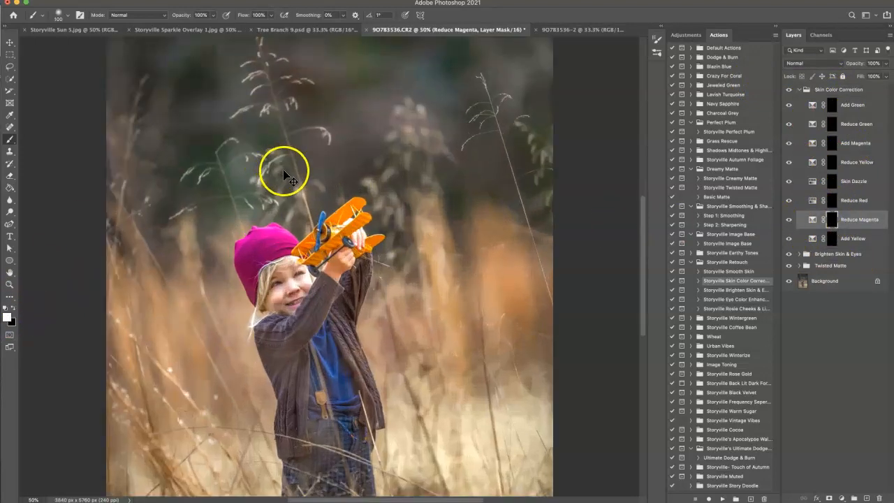
{"action": "key", "text": "super+plus"}
{"action": "key", "text": "bracketright"}
{"action": "key", "text": "bracketright"}
{"action": "key", "text": "bracketright"}
{"action": "key", "text": "bracketright"}
{"action": "mouse_move", "coordinate": [255, 276]}
{"action": "left_mouse_down"}
{"action": "mouse_move", "coordinate": [267, 314]}
{"action": "mouse_move", "coordinate": [286, 286]}
{"action": "mouse_move", "coordinate": [240, 243]}
{"action": "mouse_move", "coordinate": [219, 259]}
{"action": "mouse_move", "coordinate": [225, 295]}
{"action": "left_mouse_up"}
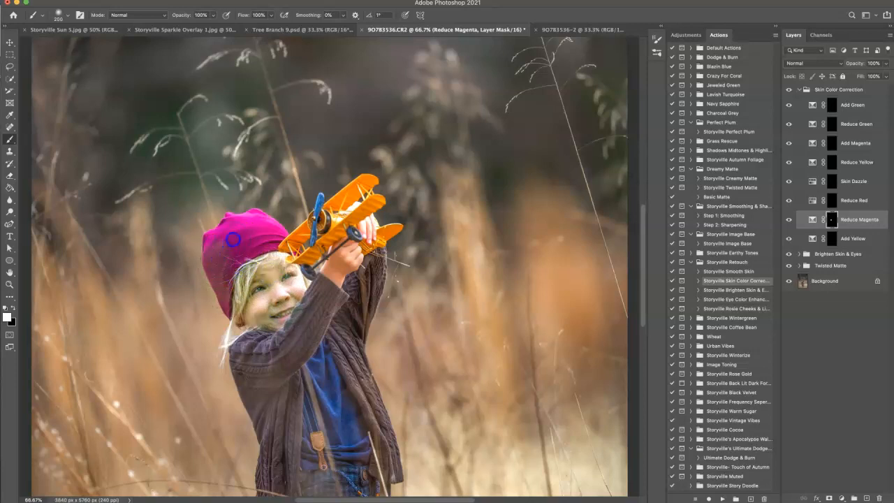
{"action": "left_click_drag", "start_coordinate": [232, 239], "coordinate": [249, 224]}
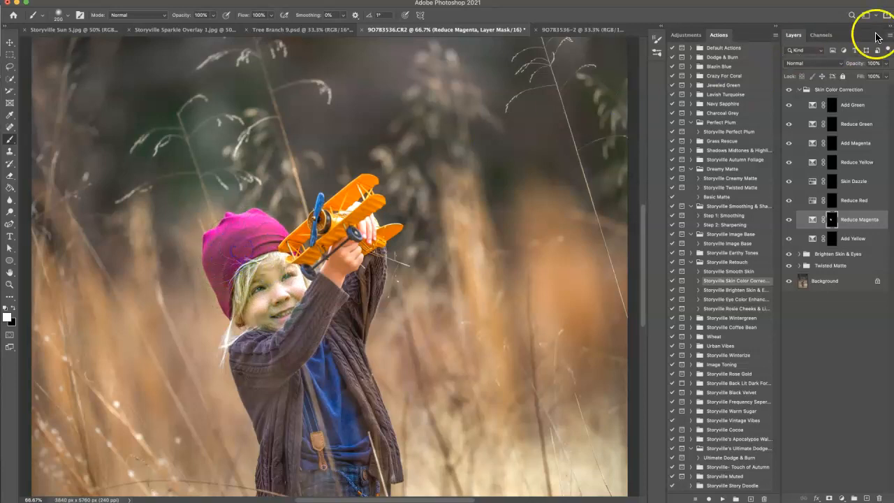
{"action": "type", "text": "0"}
{"action": "key", "text": "Return"}
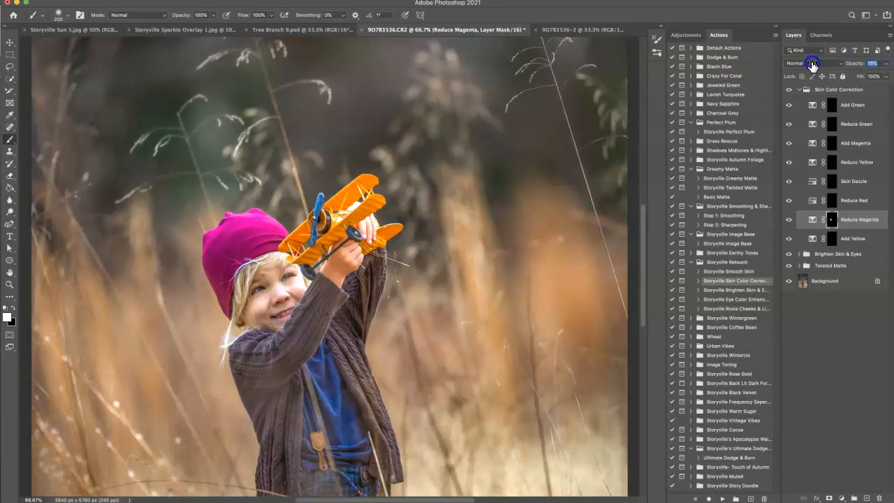
Step: Paint white over the child's raised hand on the Reduce Magenta mask with a 125-pixel brush and collapse the Skin Color Correction group
{"action": "left_click", "coordinate": [799, 89]}
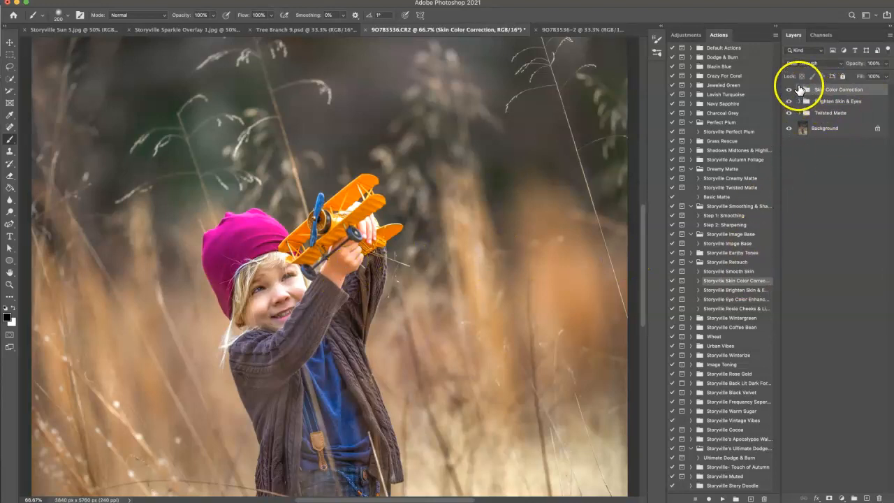
{"action": "left_click", "coordinate": [799, 89]}
{"action": "left_click", "coordinate": [830, 219]}
{"action": "key", "text": "bracketright"}
{"action": "left_click_drag", "start_coordinate": [342, 261], "coordinate": [341, 265]}
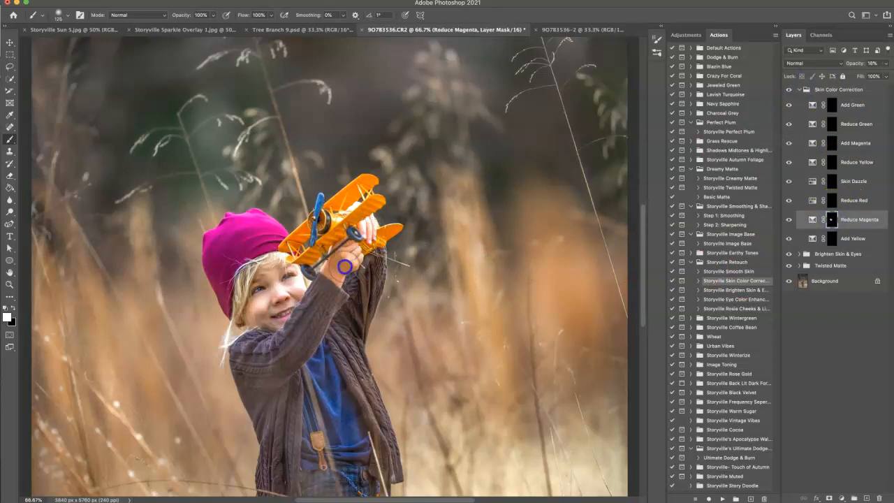
{"action": "left_click", "coordinate": [799, 91]}
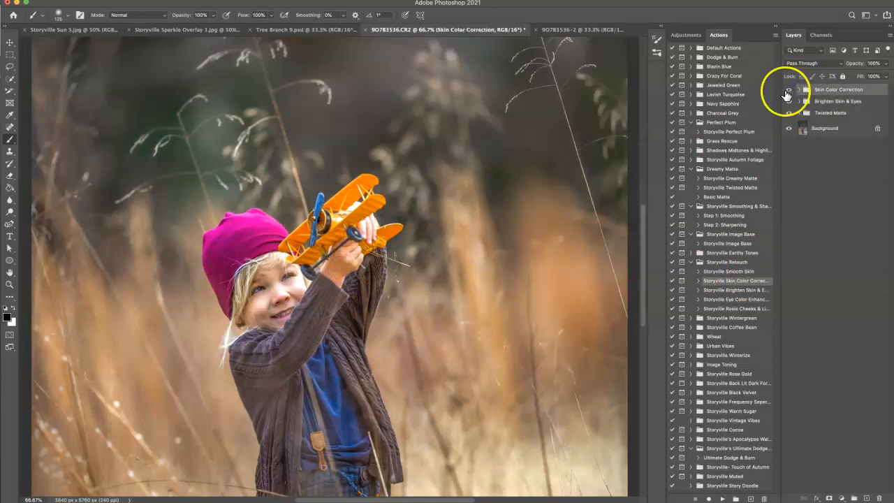
Step: Add a Hue/Saturation adjustment layer above the Skin Color Correction group
{"action": "key", "text": "super+minus"}
{"action": "key", "text": "super+minus"}
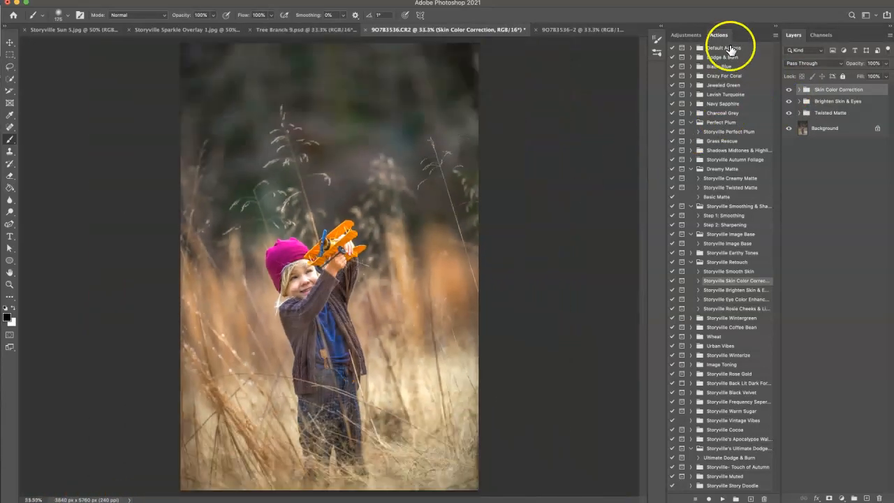
{"action": "left_click", "coordinate": [694, 34]}
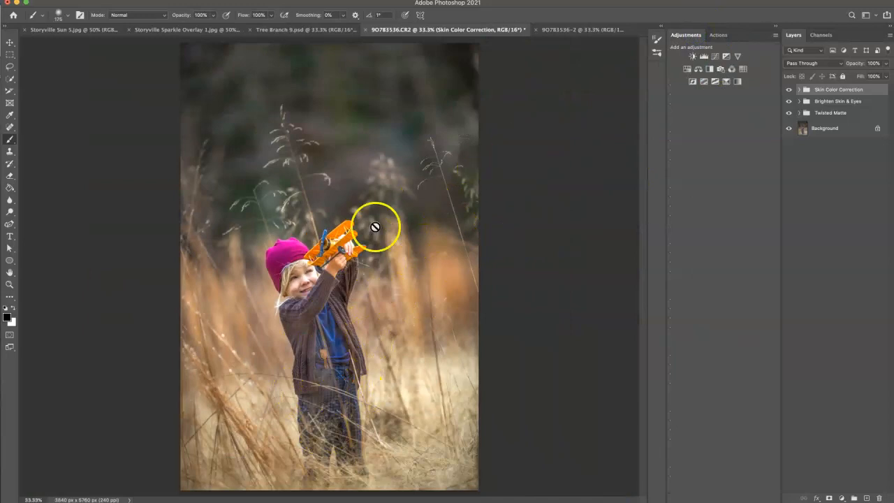
{"action": "left_click", "coordinate": [687, 69]}
{"action": "left_click_drag", "start_coordinate": [878, 195], "coordinate": [737, 176]}
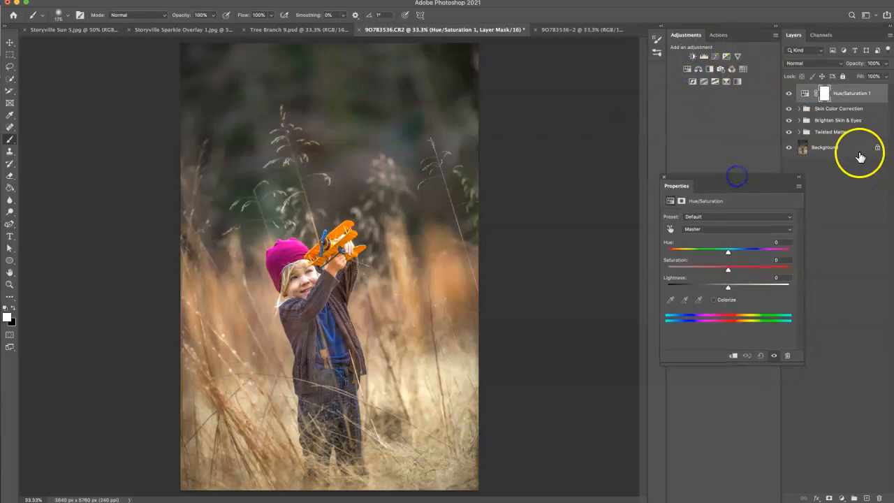
Step: Target the blue of the child's shirt, set the Blues saturation to -100, and compare the image with and without the adjustment
{"action": "left_click", "coordinate": [671, 231]}
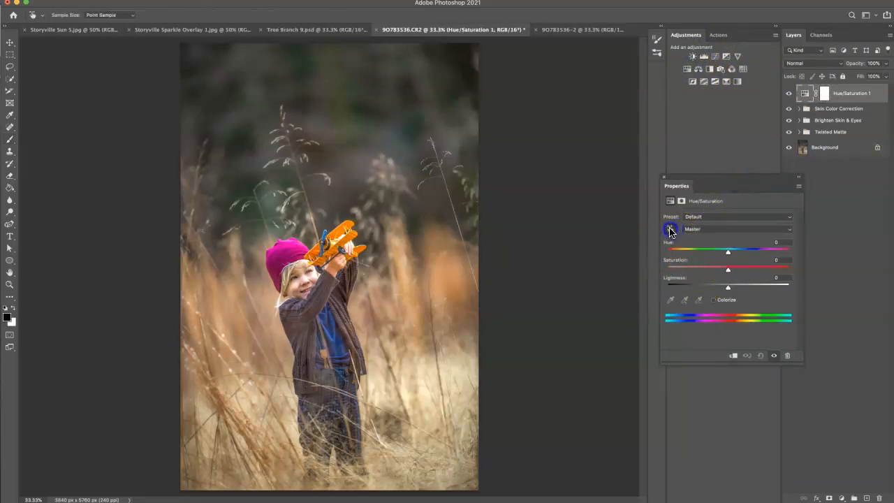
{"action": "left_click", "coordinate": [331, 330]}
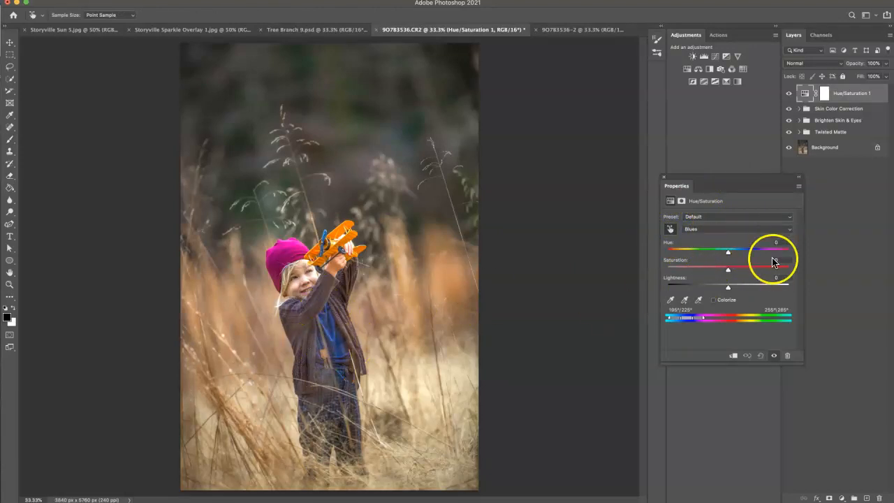
{"action": "left_click_drag", "start_coordinate": [728, 271], "coordinate": [624, 270]}
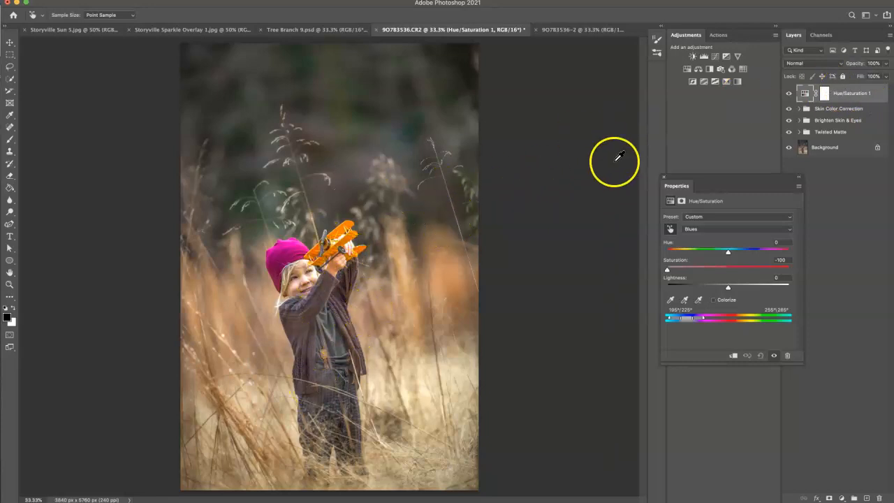
{"action": "left_click", "coordinate": [664, 179]}
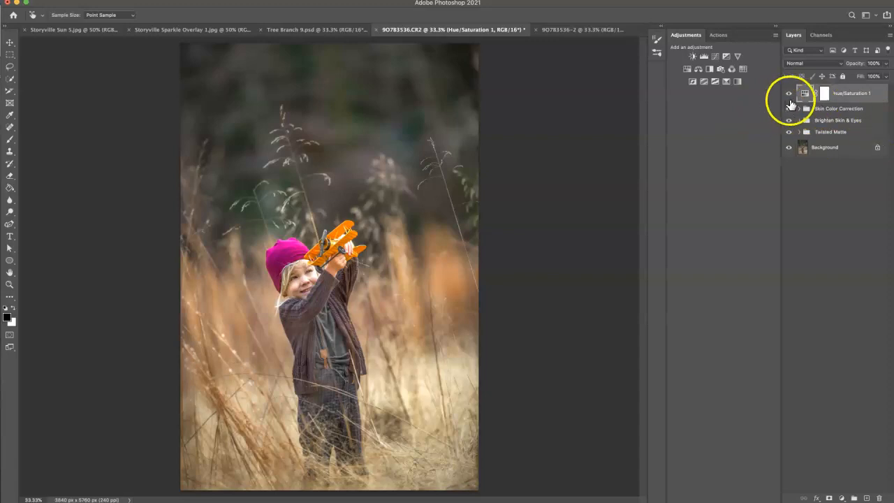
{"action": "left_click", "coordinate": [788, 93]}
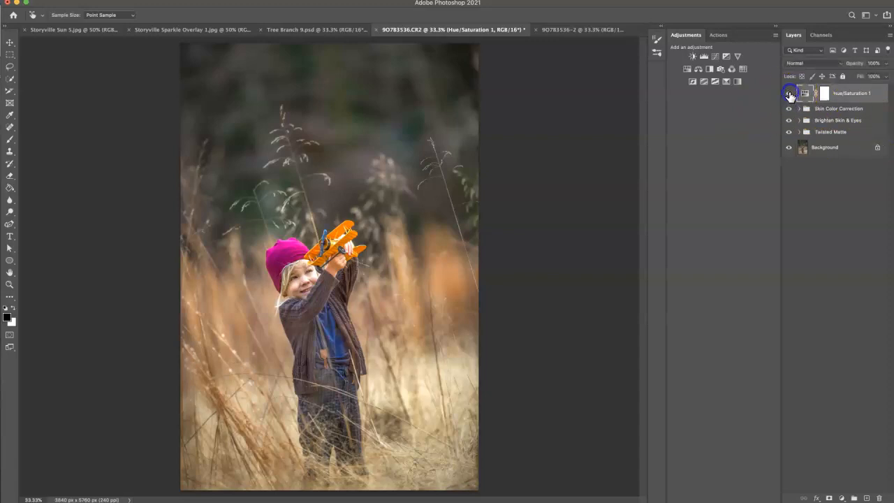
Step: Run the Ultimate Dodge & Burn action and expand its D&B Clothing group
{"action": "left_click", "coordinate": [722, 37]}
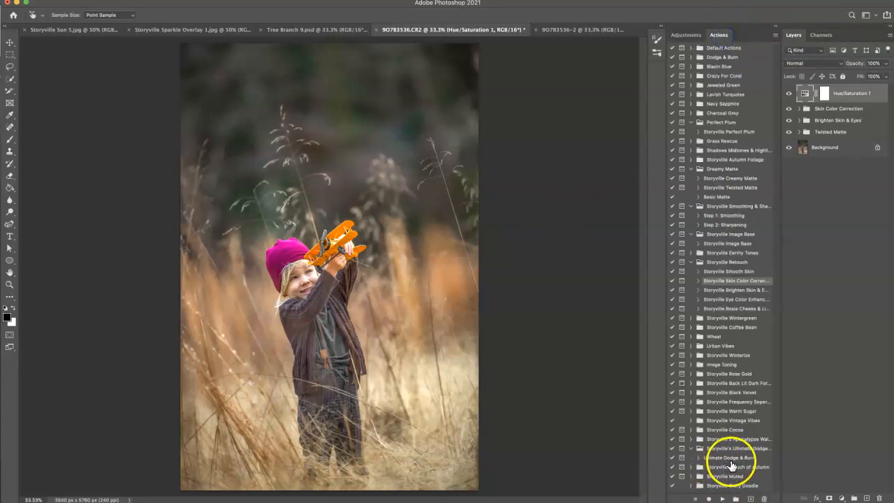
{"action": "left_click", "coordinate": [727, 458]}
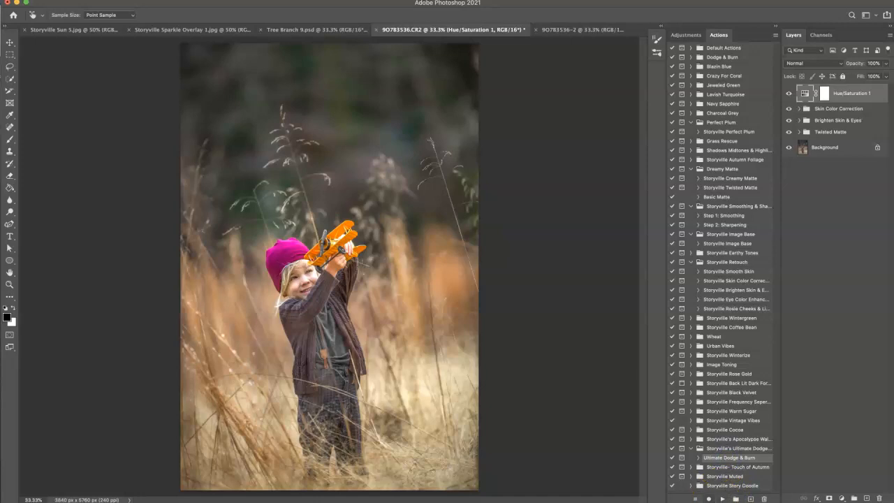
{"action": "left_click", "coordinate": [722, 499]}
{"action": "left_click", "coordinate": [608, 201]}
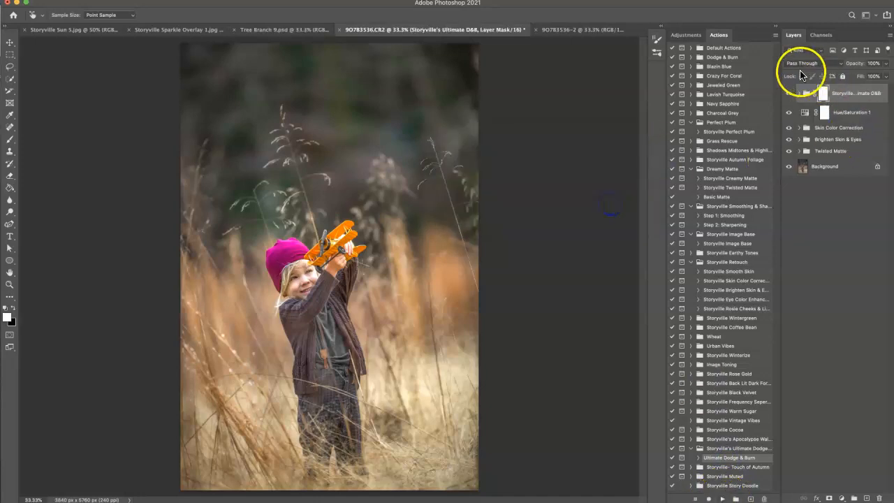
{"action": "left_click", "coordinate": [799, 93]}
{"action": "key", "text": "b"}
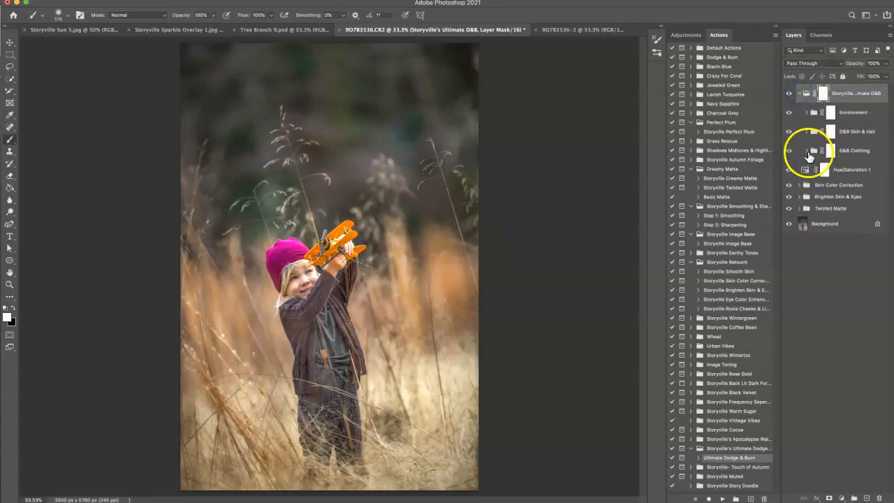
{"action": "left_click", "coordinate": [808, 151]}
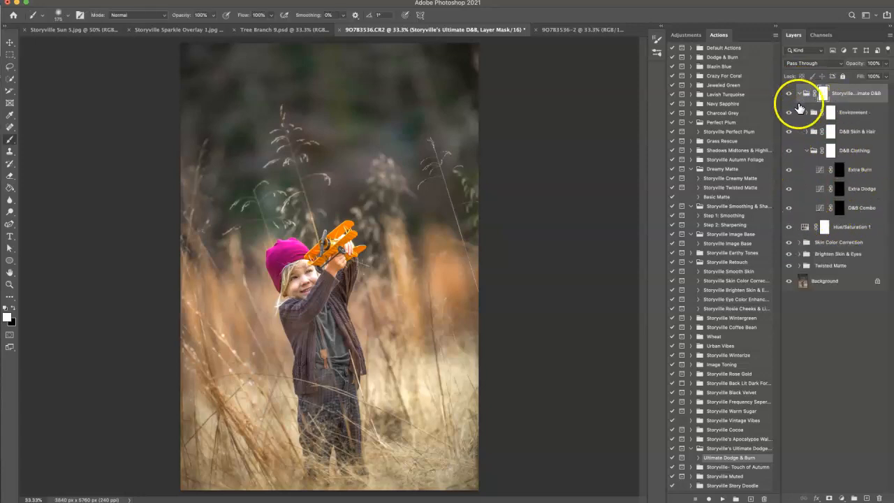
Step: Duplicate the clothing D&B Combo layer twice and undo both duplicates
{"action": "left_click", "coordinate": [811, 210]}
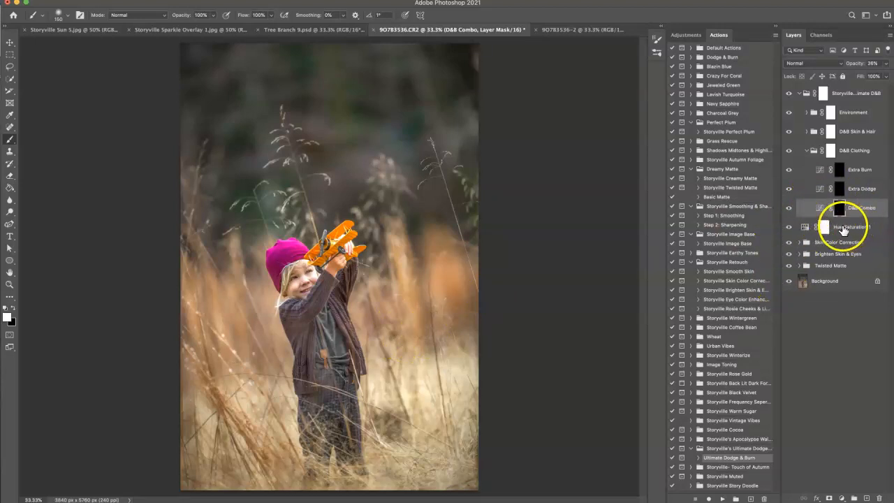
{"action": "key", "text": "ctrl+j"}
{"action": "key", "text": "ctrl+j"}
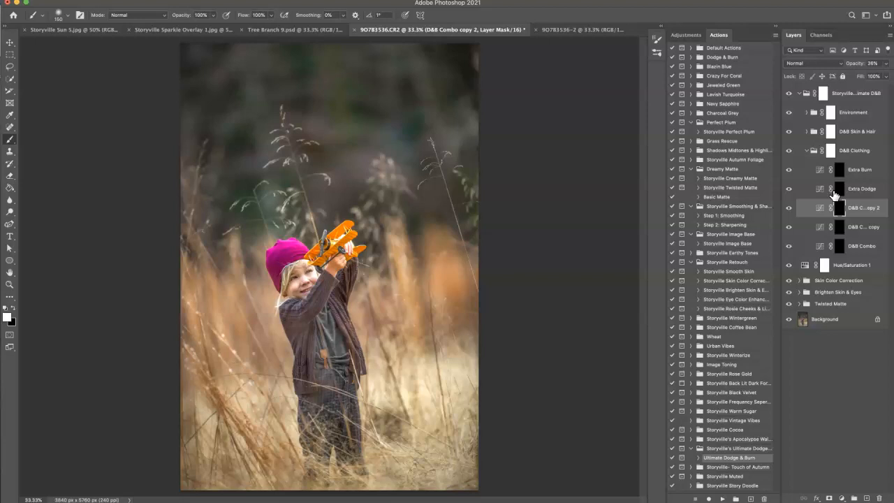
{"action": "key", "text": "super+z"}
{"action": "key", "text": "super+z"}
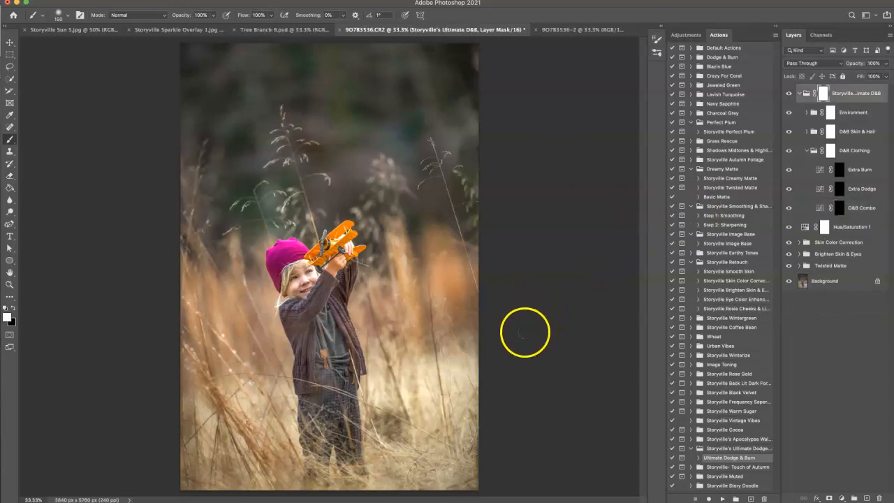
Step: Paint white over the child's clothes on the D&B Clothing group's D&B Combo mask with a 175-pixel brush and set the layer's opacity to 68%
{"action": "left_click", "coordinate": [840, 208]}
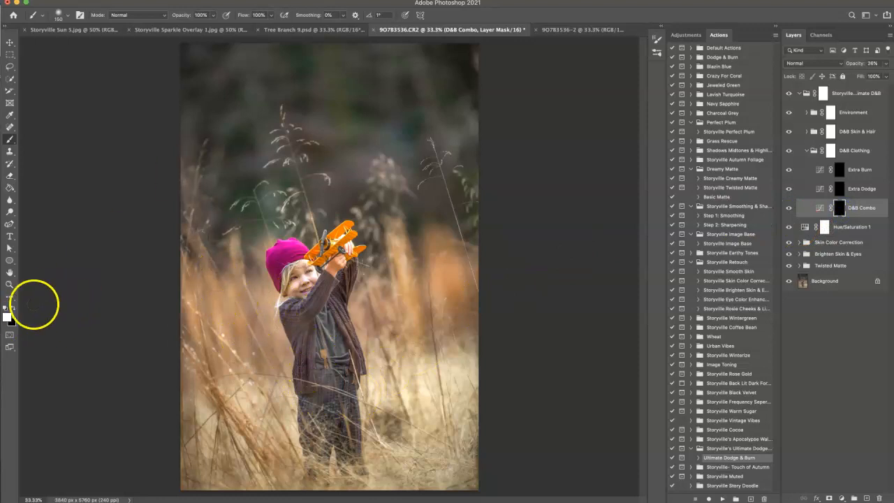
{"action": "key", "text": "bracketright"}
{"action": "key", "text": "bracketright"}
{"action": "key", "text": "bracketright"}
{"action": "key", "text": "bracketright"}
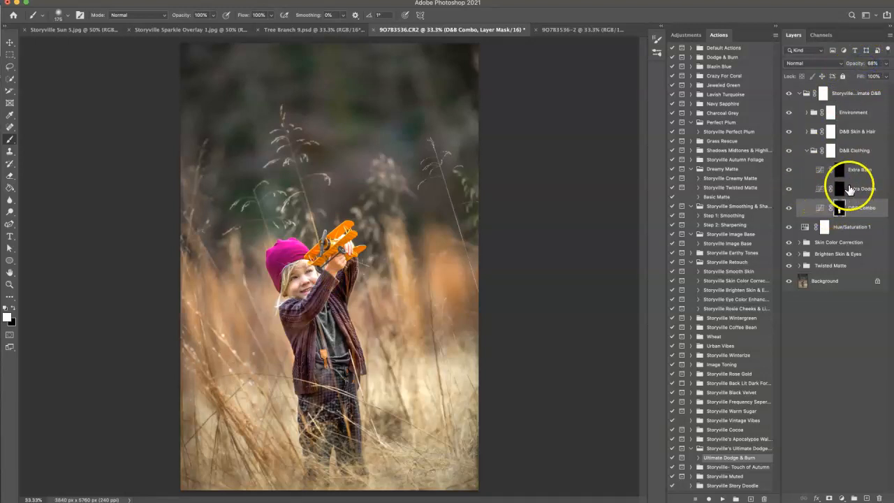
{"action": "left_click", "coordinate": [807, 149]}
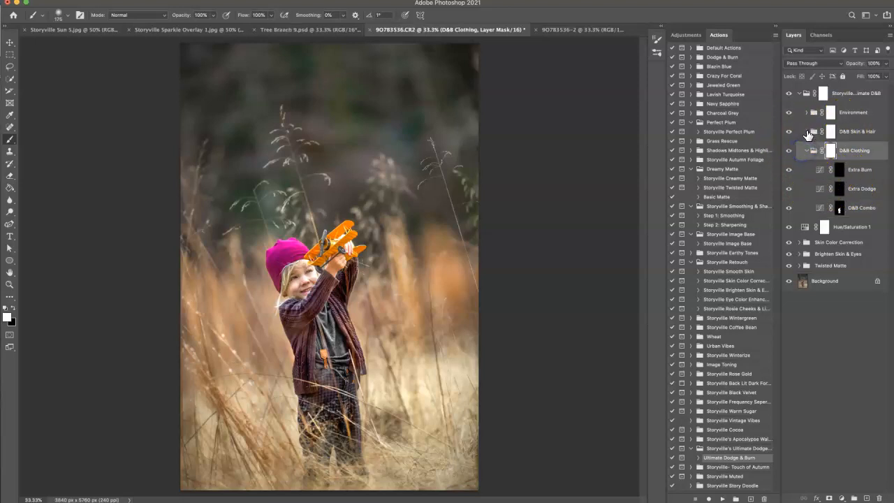
Step: Paint white over the child's face, hair and hand on the Dodge 1 mask in D&B Skin & Hair and lower the layer's opacity to 24%
{"action": "left_click", "coordinate": [807, 132]}
{"action": "left_click", "coordinate": [839, 206]}
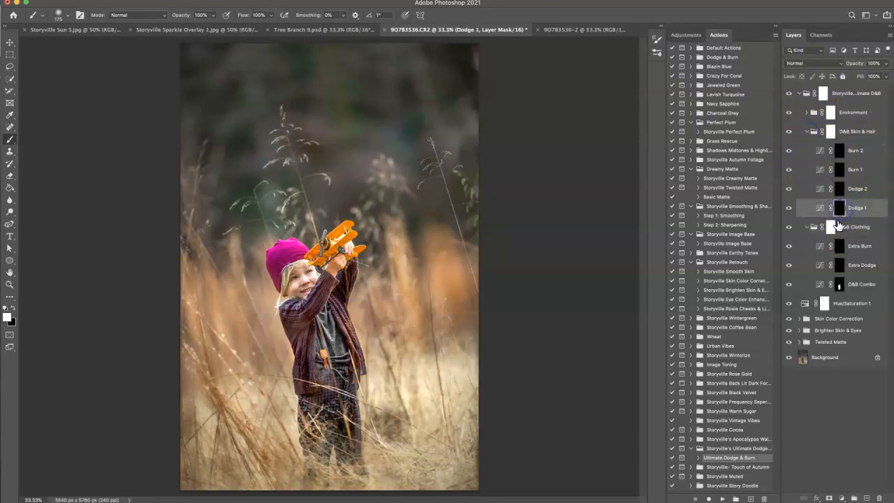
{"action": "key", "text": "ctrl+plus"}
{"action": "key", "text": "ctrl+plus"}
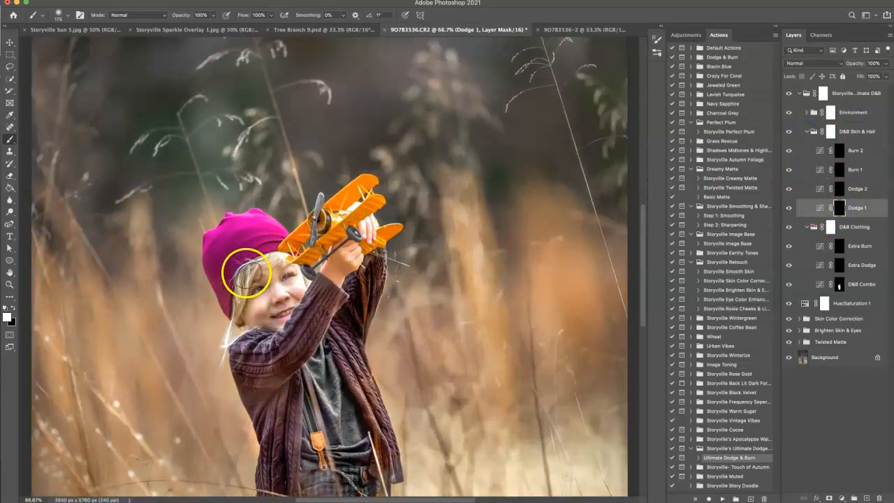
{"action": "left_click_drag", "start_coordinate": [239, 306], "coordinate": [255, 268]}
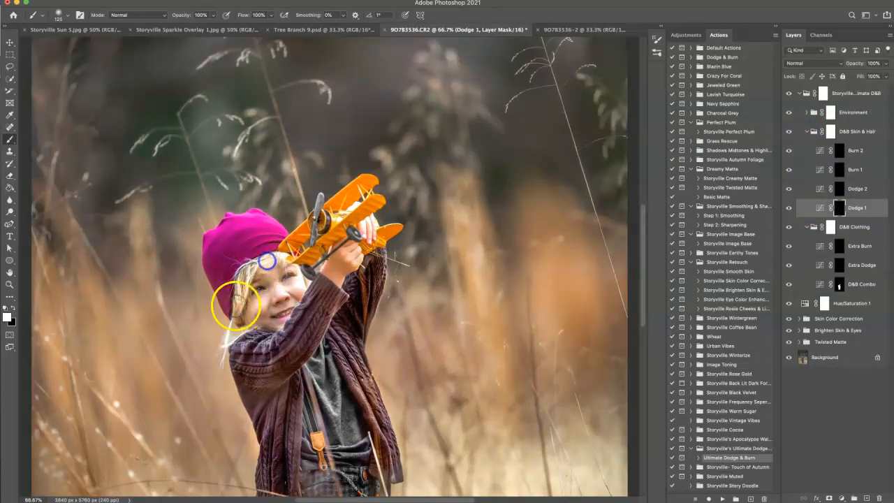
{"action": "key", "text": "bracketright"}
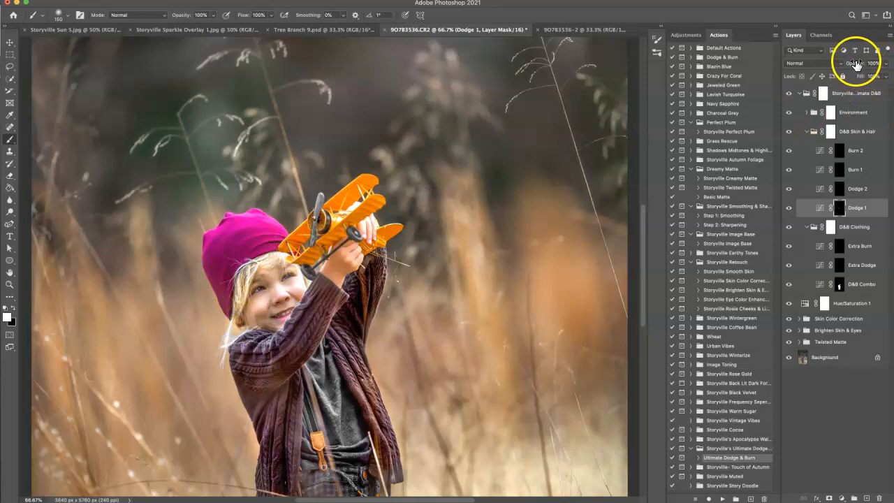
{"action": "left_click_drag", "start_coordinate": [802, 59], "coordinate": [814, 56]}
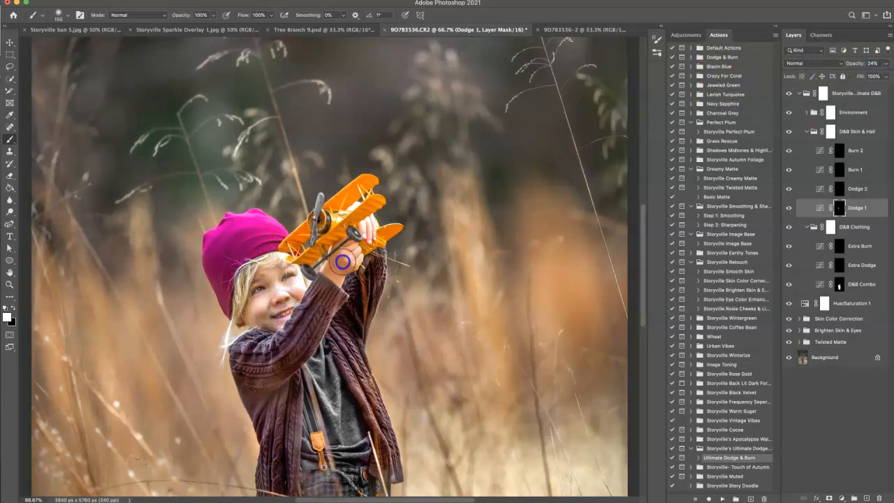
{"action": "key", "text": "super+minus"}
{"action": "key", "text": "super+minus"}
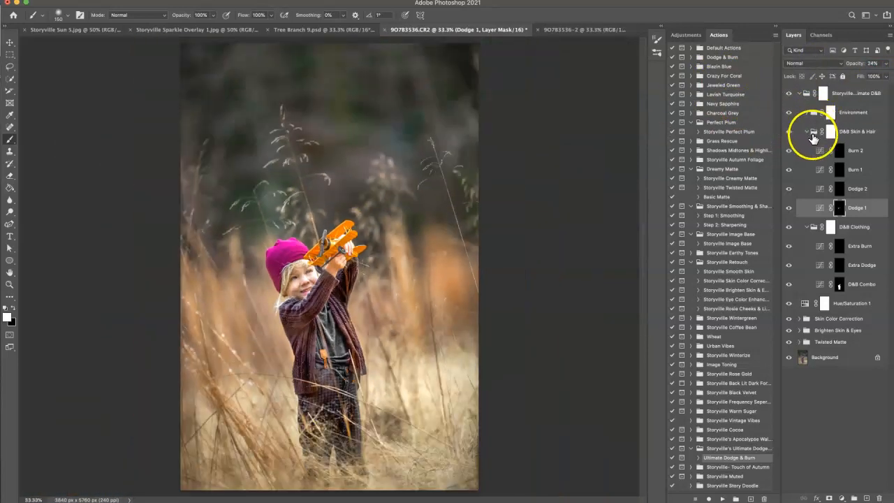
{"action": "left_click", "coordinate": [808, 133]}
Step: Compare the full portrait with and without the Storyville Ultimate D&B group
{"action": "key", "text": "super+minus"}
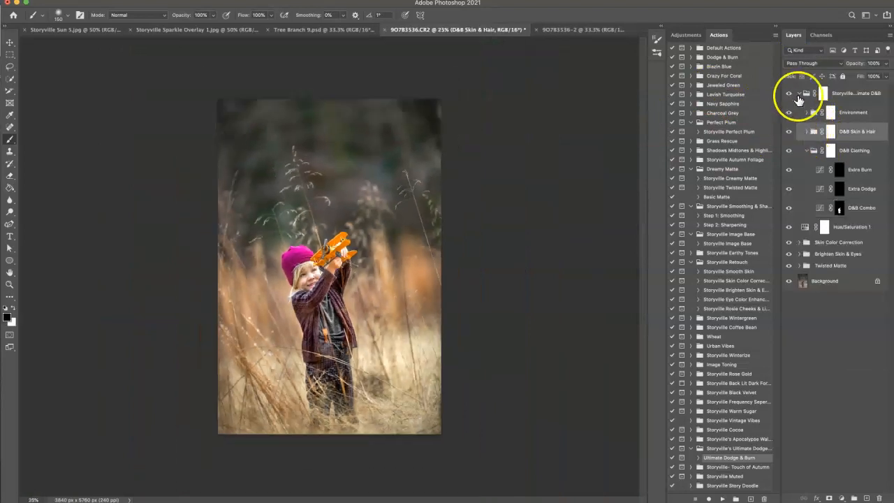
{"action": "left_click", "coordinate": [789, 94]}
{"action": "left_click", "coordinate": [790, 94]}
Step: Paint white over the background around the child on the Environment group's D&B Combo mask with a very large brush of about 1100 pixels
{"action": "left_click", "coordinate": [808, 113]}
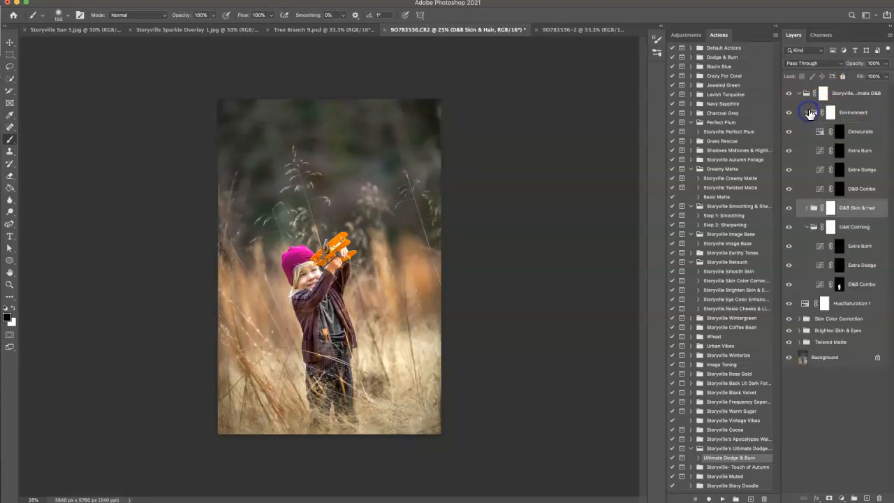
{"action": "left_click", "coordinate": [840, 190]}
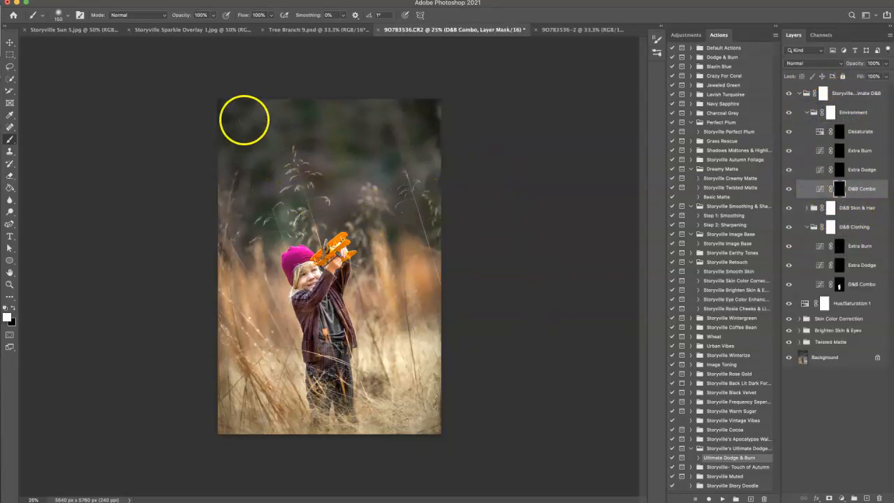
{"action": "key", "text": "bracketright"}
{"action": "key", "text": "bracketright"}
{"action": "key", "text": "bracketright"}
{"action": "key", "text": "bracketright"}
{"action": "key", "text": "bracketright"}
{"action": "key", "text": "bracketright"}
{"action": "key", "text": "bracketright"}
{"action": "key", "text": "bracketright"}
{"action": "key", "text": "bracketright"}
{"action": "key", "text": "bracketright"}
{"action": "key", "text": "bracketright"}
{"action": "key", "text": "bracketright"}
{"action": "key", "text": "bracketright"}
{"action": "key", "text": "bracketright"}
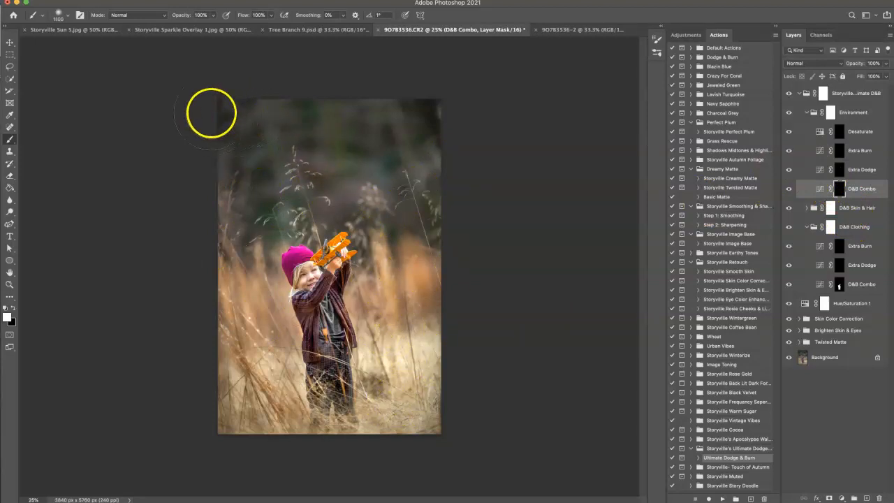
{"action": "mouse_move", "coordinate": [222, 134]}
{"action": "left_mouse_down"}
{"action": "mouse_move", "coordinate": [279, 105]}
{"action": "mouse_move", "coordinate": [333, 105]}
{"action": "mouse_move", "coordinate": [349, 175]}
{"action": "mouse_move", "coordinate": [439, 168]}
{"action": "mouse_move", "coordinate": [393, 371]}
{"action": "mouse_move", "coordinate": [395, 414]}
{"action": "mouse_move", "coordinate": [377, 431]}
{"action": "mouse_move", "coordinate": [248, 417]}
{"action": "mouse_move", "coordinate": [261, 365]}
{"action": "mouse_move", "coordinate": [234, 160]}
{"action": "left_mouse_up"}
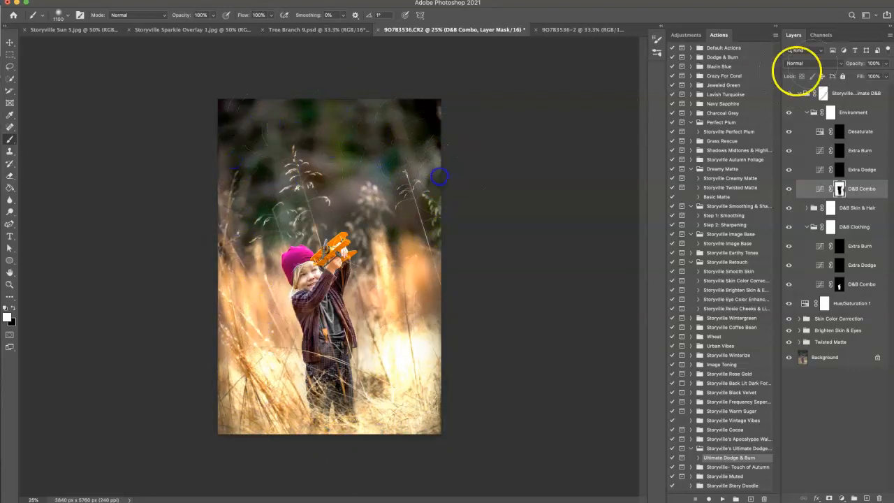
Step: Lower the Environment D&B Combo layer's opacity to 49% and paint black at 51% brush opacity on its mask over the grass beside the child
{"action": "left_click_drag", "start_coordinate": [857, 63], "coordinate": [851, 63]}
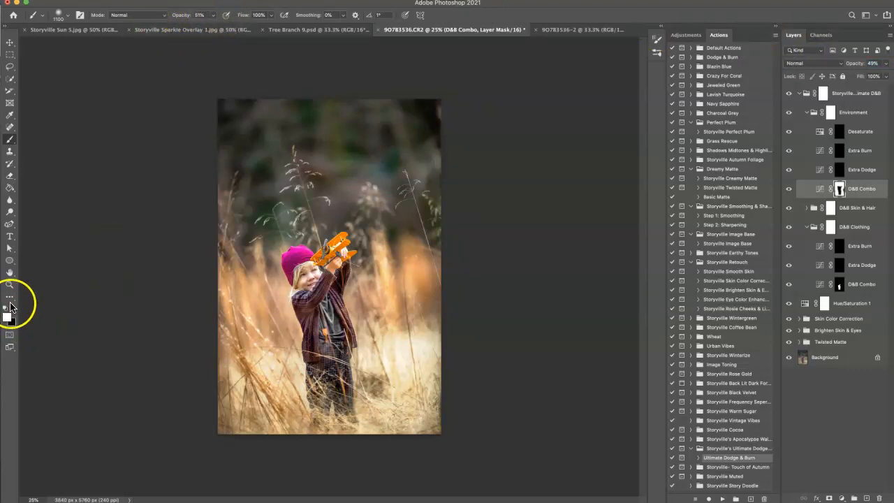
{"action": "mouse_move", "coordinate": [388, 349]}
{"action": "left_mouse_down"}
{"action": "mouse_move", "coordinate": [401, 358]}
{"action": "mouse_move", "coordinate": [416, 352]}
{"action": "mouse_move", "coordinate": [391, 357]}
{"action": "left_mouse_up"}
{"action": "left_click_drag", "start_coordinate": [286, 367], "coordinate": [269, 368]}
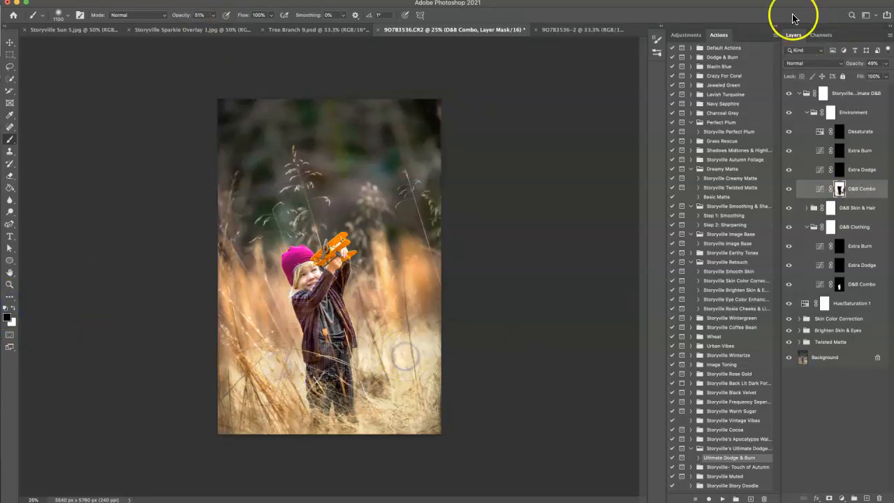
Step: Collapse the Storyville Ultimate D&B group and compare the portrait with and without it
{"action": "left_click", "coordinate": [800, 93]}
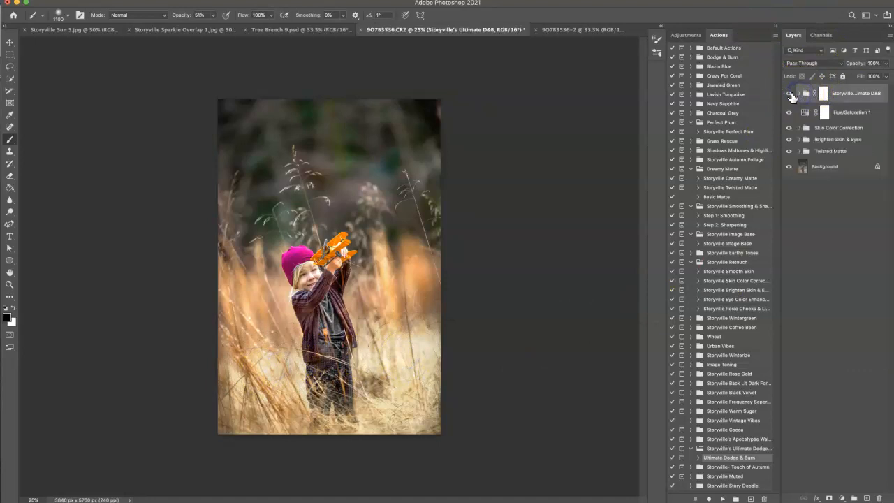
{"action": "left_click", "coordinate": [789, 93]}
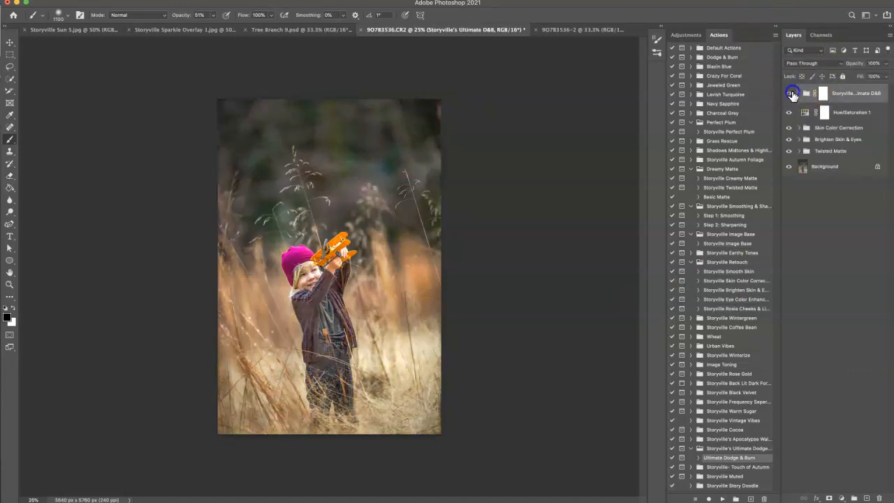
{"action": "left_click", "coordinate": [791, 93]}
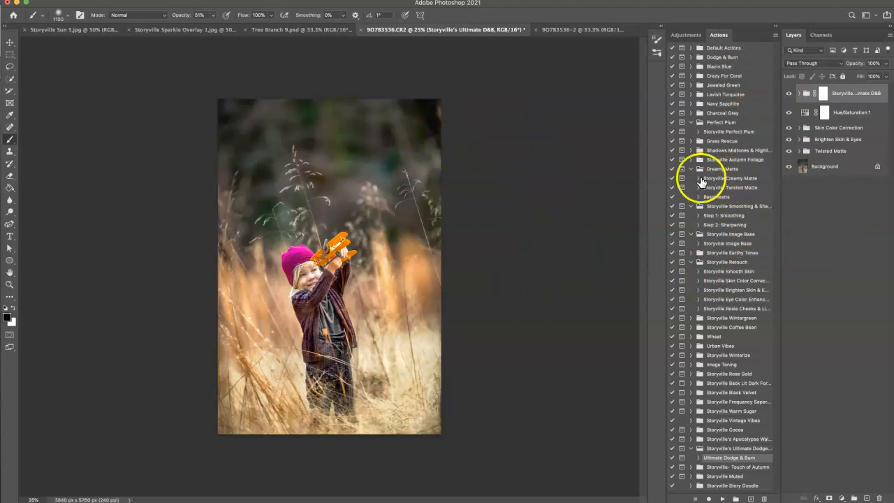
Step: Run the Storyville Perfect Plum action on the portrait
{"action": "left_click", "coordinate": [714, 130]}
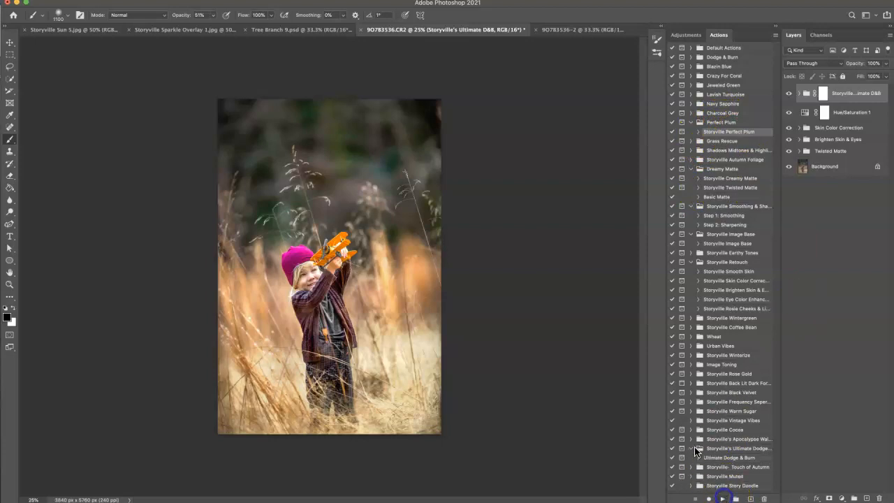
{"action": "left_click", "coordinate": [610, 215]}
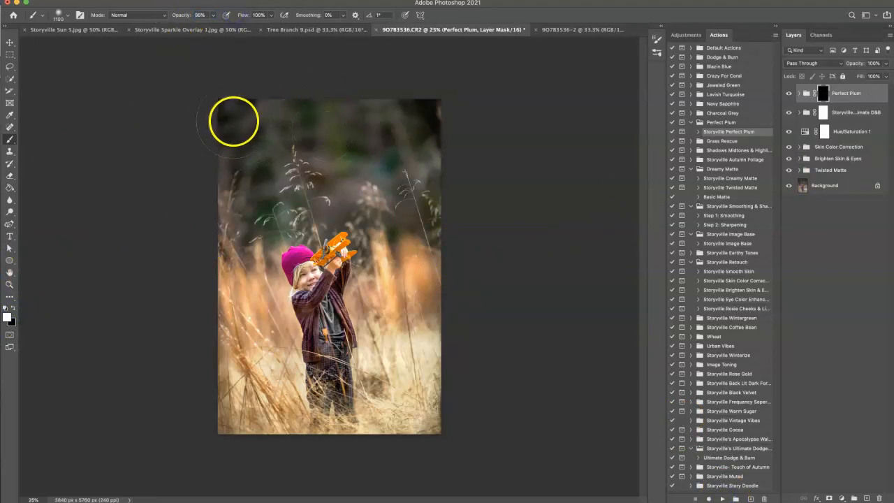
Step: Paint white across the dark upper background on the Perfect Plum mask with a brush of about 1400 pixels and lower the group's opacity to 56%
{"action": "mouse_move", "coordinate": [238, 114]}
{"action": "left_mouse_down"}
{"action": "mouse_move", "coordinate": [235, 148]}
{"action": "mouse_move", "coordinate": [266, 117]}
{"action": "mouse_move", "coordinate": [308, 146]}
{"action": "mouse_move", "coordinate": [372, 110]}
{"action": "mouse_move", "coordinate": [443, 138]}
{"action": "left_mouse_up"}
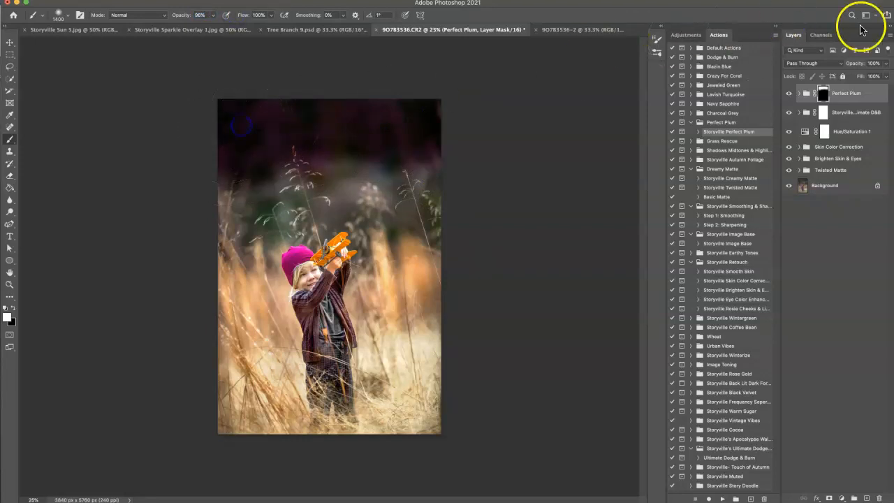
{"action": "left_click", "coordinate": [355, 157]}
{"action": "left_click", "coordinate": [269, 160]}
{"action": "left_click_drag", "start_coordinate": [855, 64], "coordinate": [781, 115]}
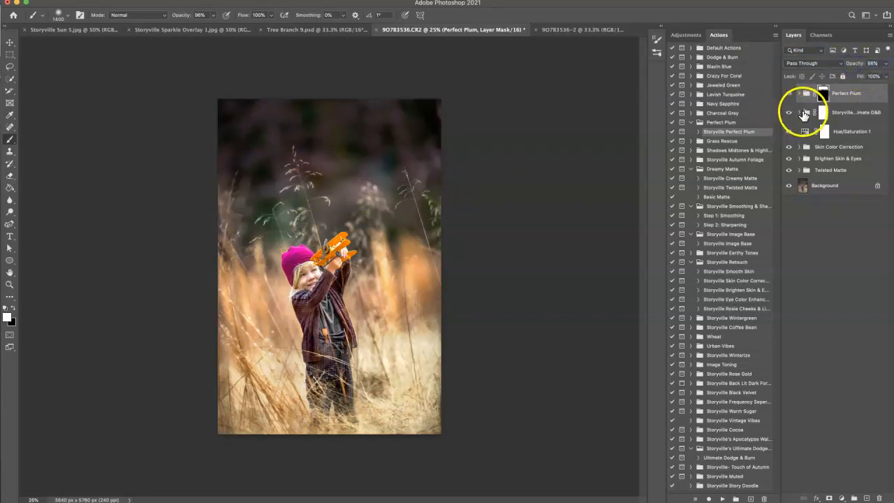
Step: Lower the opacity of the Environment group's D&B Combo layer to below 20% and collapse the Environment group
{"action": "left_click", "coordinate": [800, 112]}
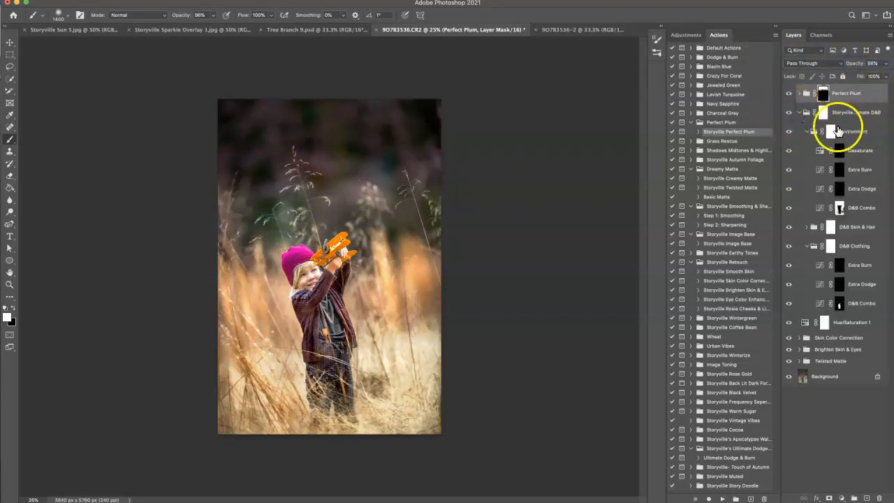
{"action": "left_click", "coordinate": [839, 209]}
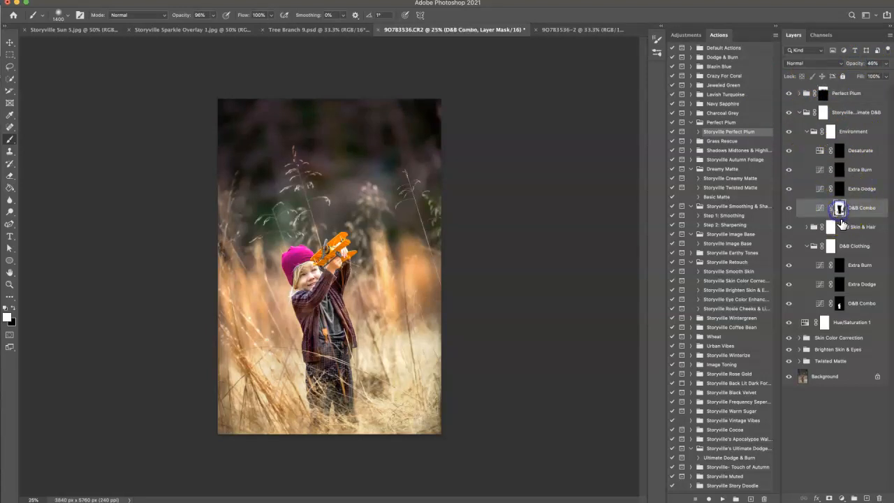
{"action": "left_click", "coordinate": [855, 64]}
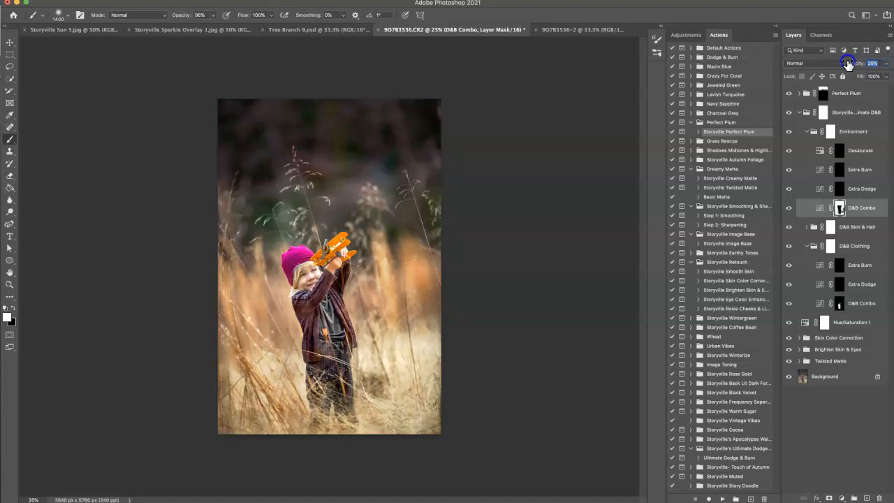
{"action": "left_click_drag", "start_coordinate": [822, 60], "coordinate": [829, 60]}
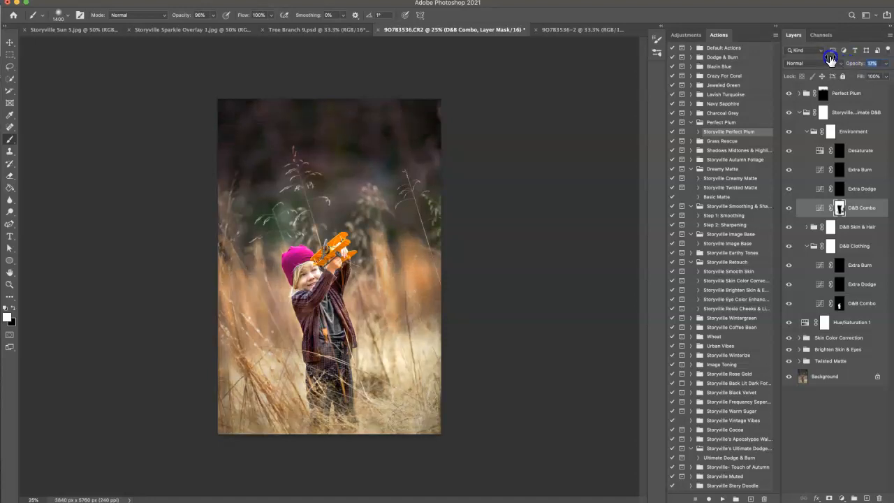
{"action": "left_click", "coordinate": [806, 132]}
Step: Compare the image with and without Perfect Plum, and extend its mask in white farther down the background with a 1200-pixel brush
{"action": "left_click", "coordinate": [789, 94]}
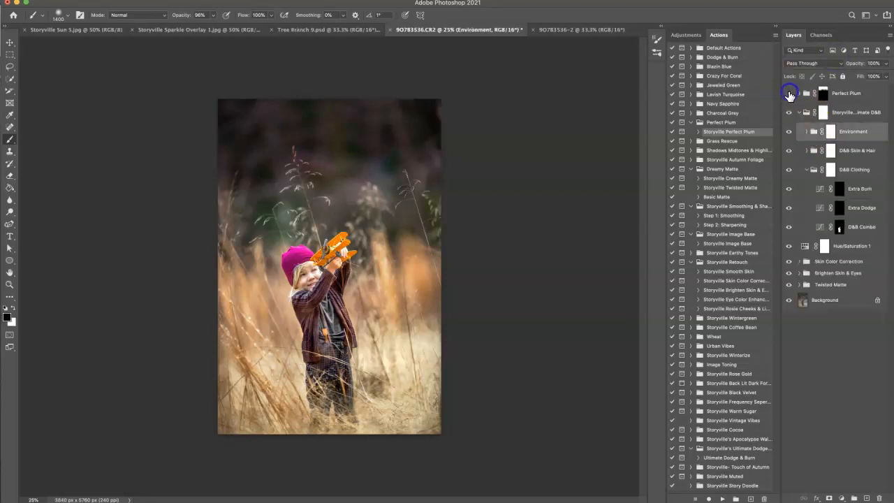
{"action": "left_click", "coordinate": [789, 94]}
{"action": "left_click", "coordinate": [824, 93]}
{"action": "key", "text": "bracketleft"}
{"action": "key", "text": "bracketleft"}
{"action": "left_click_drag", "start_coordinate": [339, 178], "coordinate": [352, 175]}
{"action": "left_click_drag", "start_coordinate": [414, 190], "coordinate": [412, 184]}
{"action": "left_click_drag", "start_coordinate": [236, 181], "coordinate": [226, 188]}
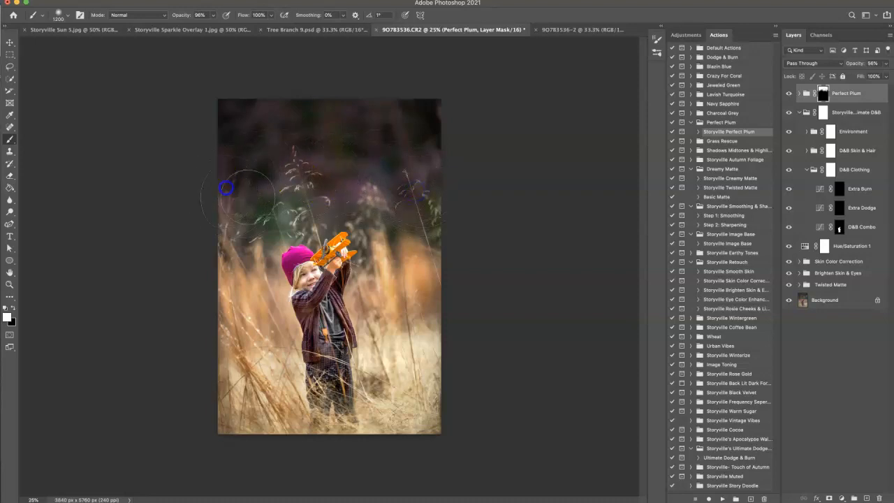
Step: Lower the Perfect Plum group's opacity to 32%, checking the image with the group hidden and shown
{"action": "left_click_drag", "start_coordinate": [861, 69], "coordinate": [856, 63]}
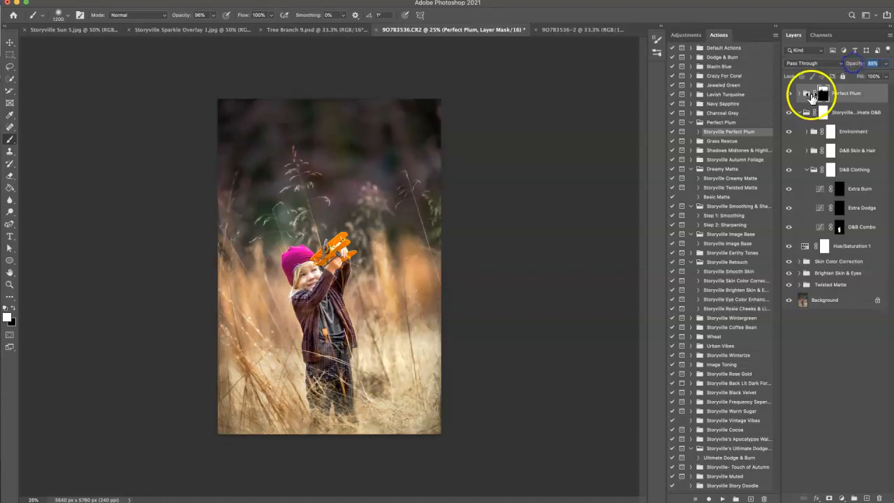
{"action": "left_click", "coordinate": [790, 93]}
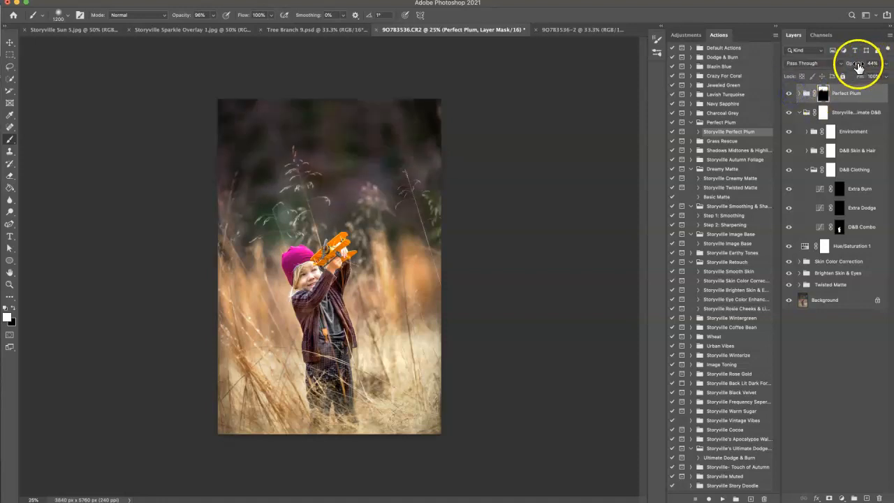
{"action": "left_click_drag", "start_coordinate": [861, 75], "coordinate": [861, 74]}
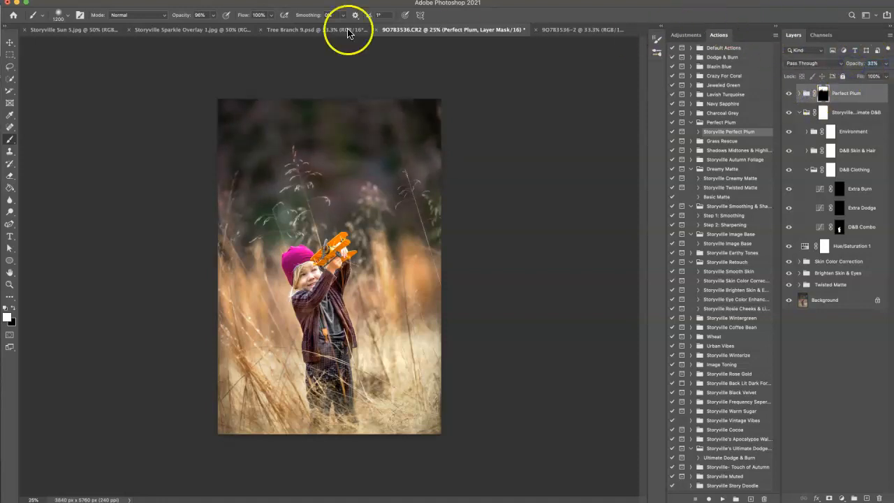
Step: Paste the Storyville Sun 5 overlay into the portrait as a new layer and set its blend mode to Screen
{"action": "left_click", "coordinate": [75, 31]}
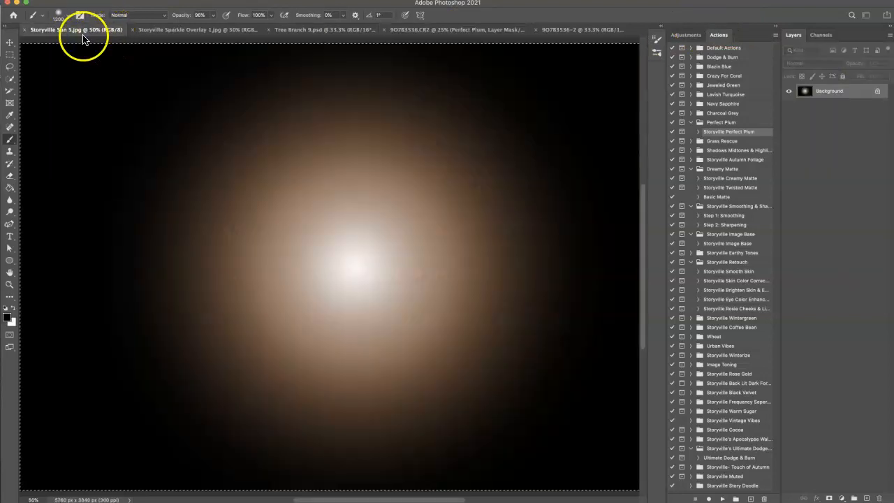
{"action": "key", "text": "super+minus"}
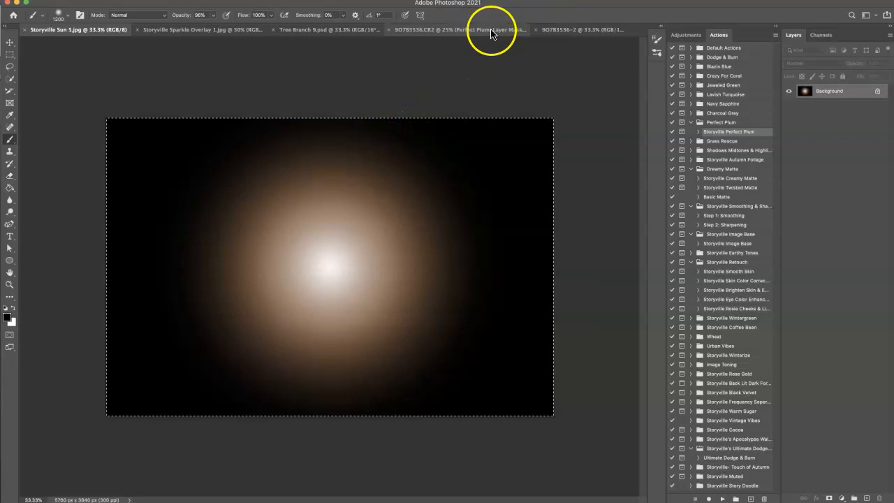
{"action": "left_click", "coordinate": [557, 30]}
{"action": "left_click", "coordinate": [493, 30]}
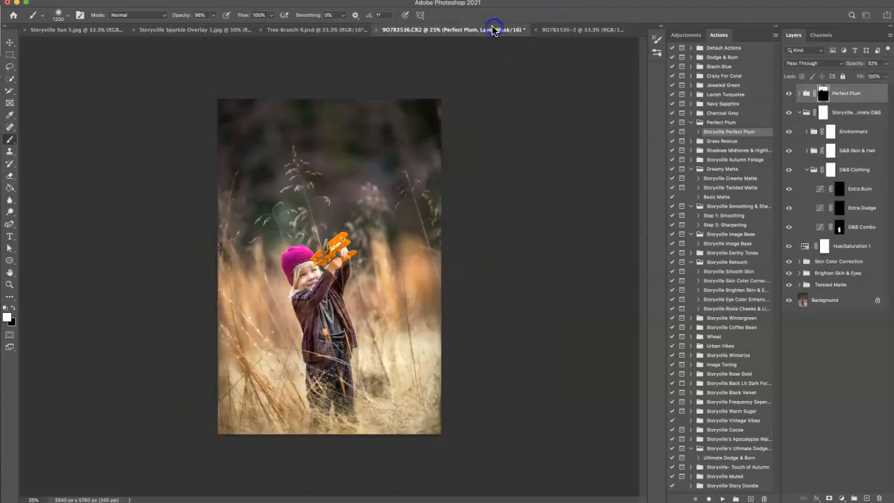
{"action": "key", "text": "ctrl+v"}
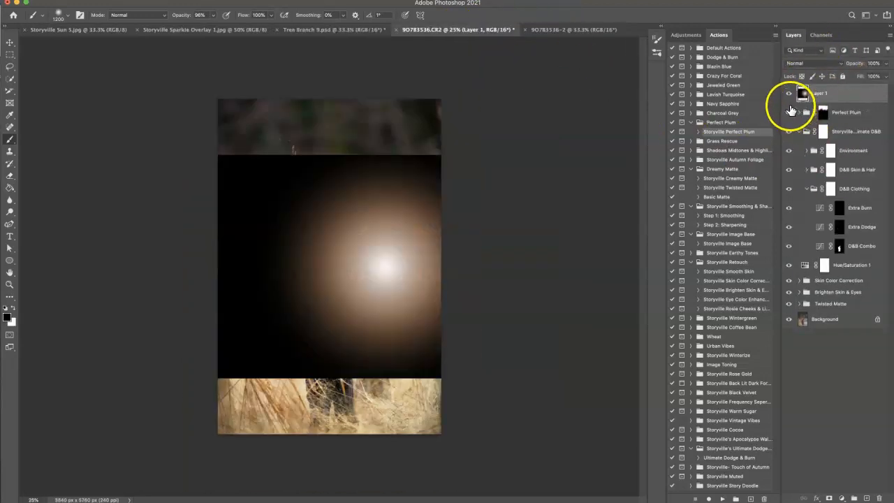
{"action": "left_click", "coordinate": [813, 62]}
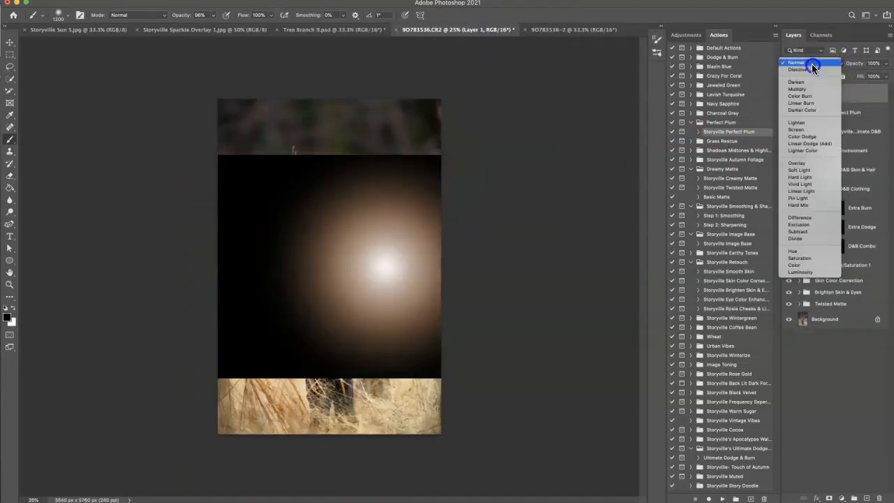
{"action": "left_click", "coordinate": [800, 130]}
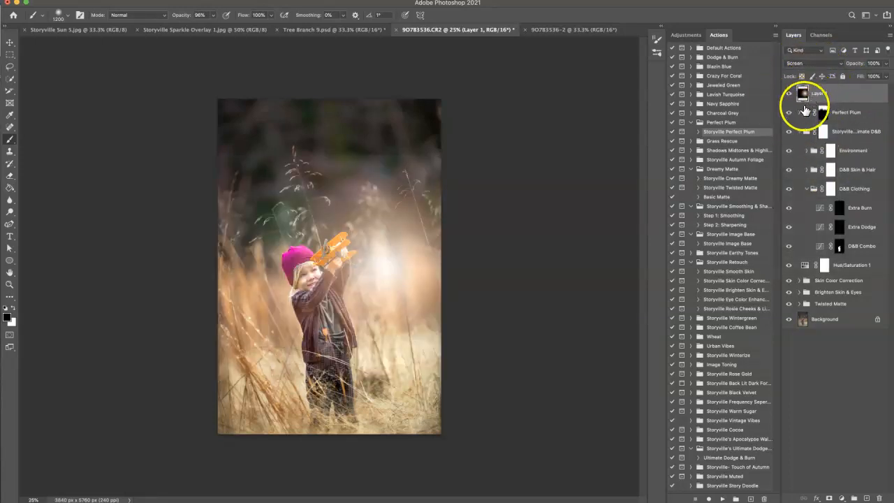
Step: Move the sun overlay up so its bright center sits at the top edge of the photo, slightly right of the middle
{"action": "key", "text": "super+t"}
{"action": "left_click_drag", "start_coordinate": [484, 299], "coordinate": [451, 122]}
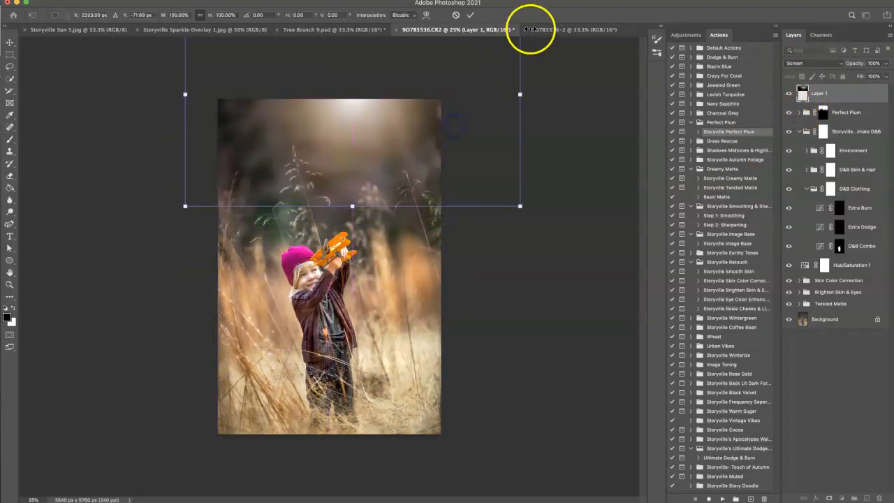
{"action": "left_click", "coordinate": [471, 15]}
{"action": "key", "text": "b"}
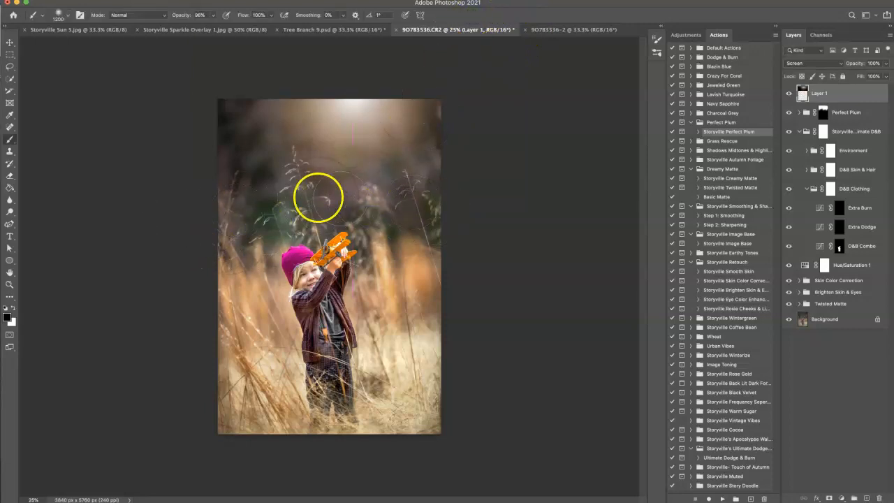
Step: Apply a Gaussian Blur with a 36-pixel radius to the sun overlay layer
{"action": "left_click", "coordinate": [165, 0]}
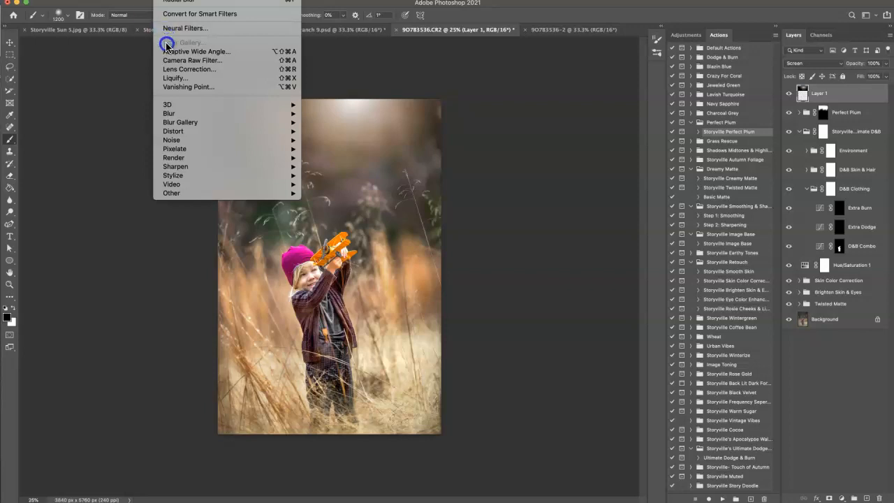
{"action": "mouse_move", "coordinate": [174, 113]}
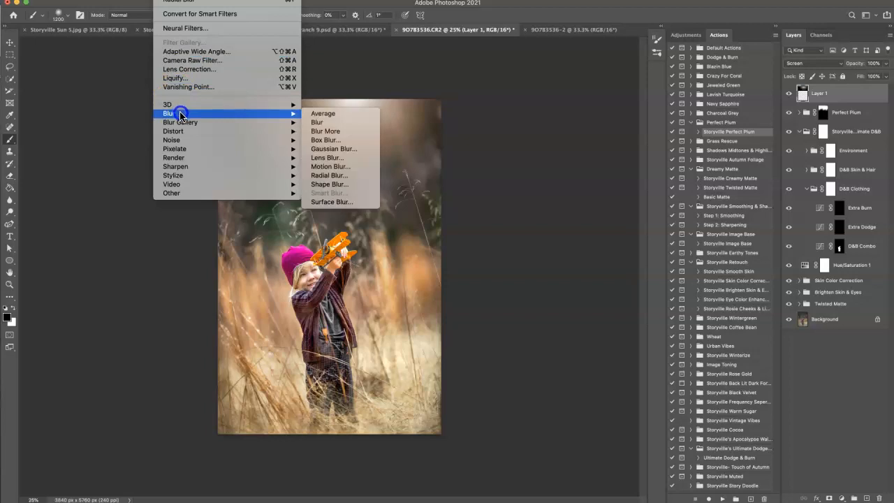
{"action": "left_click", "coordinate": [338, 149]}
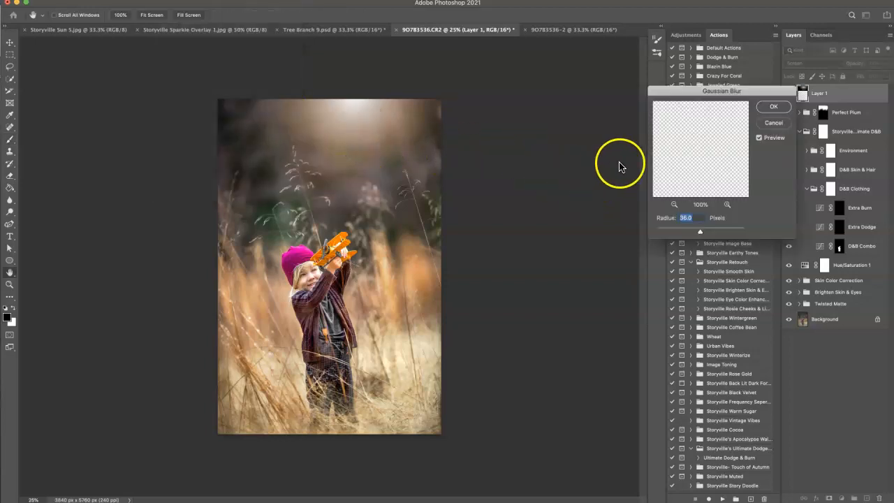
{"action": "left_click", "coordinate": [773, 106]}
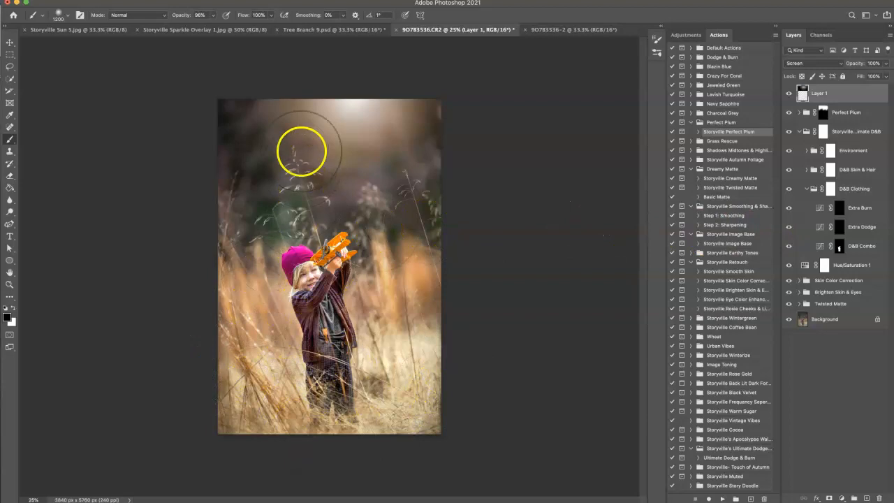
Step: Paste Storyville Sparkle Overlay 1 into the portrait as a new layer and set its blend mode to Soft Light
{"action": "left_click", "coordinate": [195, 31]}
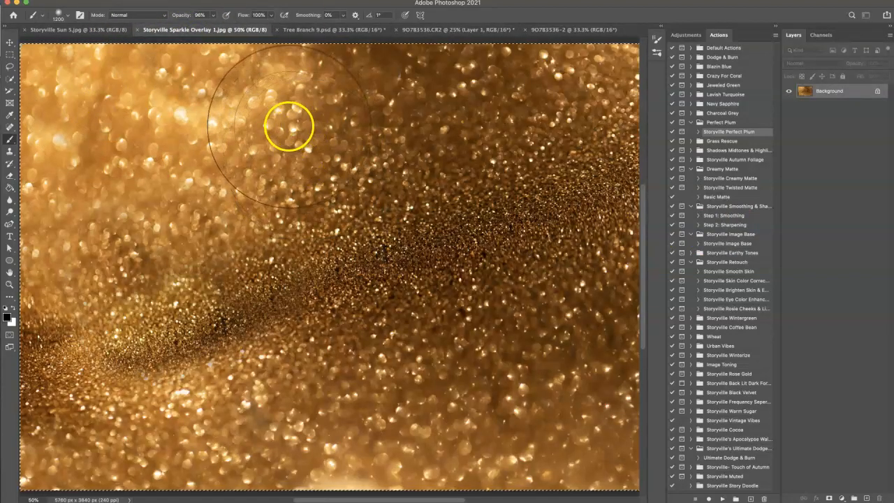
{"action": "left_click", "coordinate": [560, 31]}
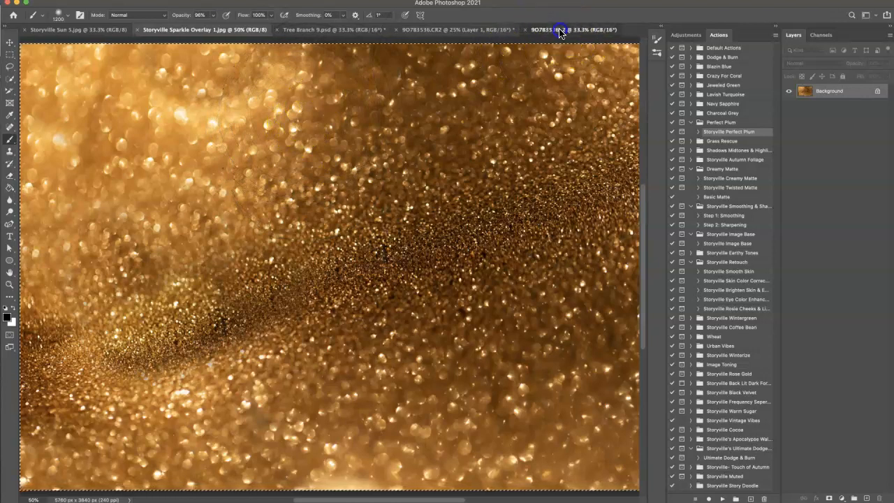
{"action": "left_click", "coordinate": [479, 30]}
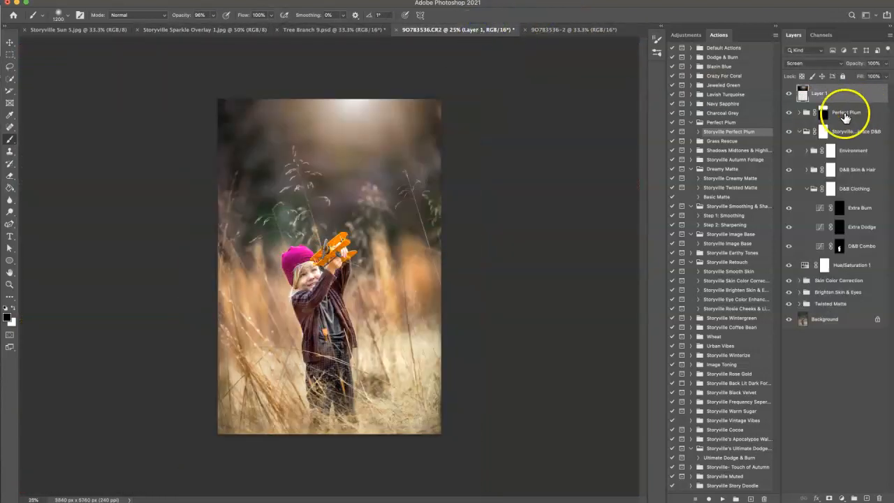
{"action": "key", "text": "super+v"}
{"action": "left_click", "coordinate": [800, 63]}
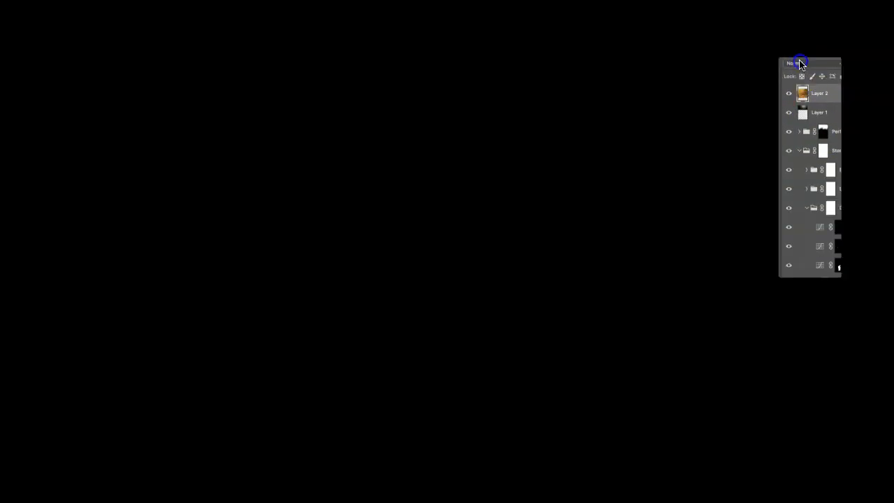
{"action": "left_click", "coordinate": [799, 169]}
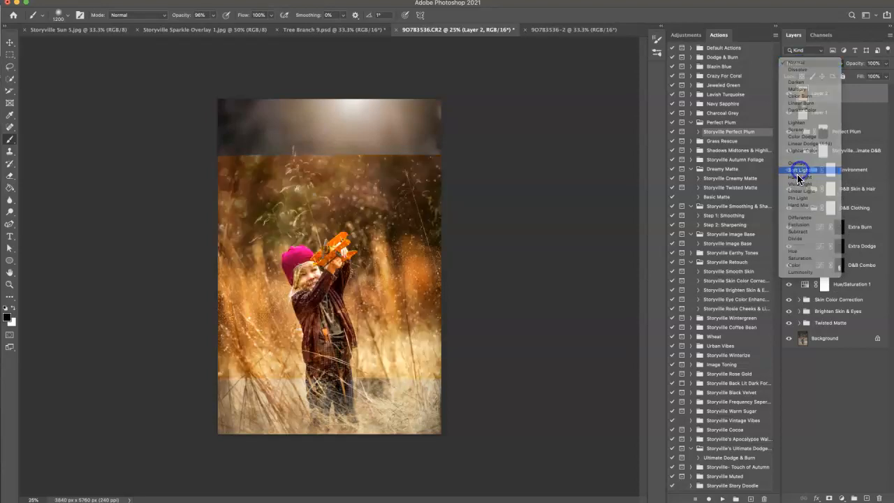
Step: Move the sparkle overlay down so it covers the child and the grass to the photo's bottom edge
{"action": "key", "text": "super+t"}
{"action": "left_click_drag", "start_coordinate": [473, 239], "coordinate": [442, 304]}
{"action": "left_click", "coordinate": [820, 95]}
{"action": "key", "text": "b"}
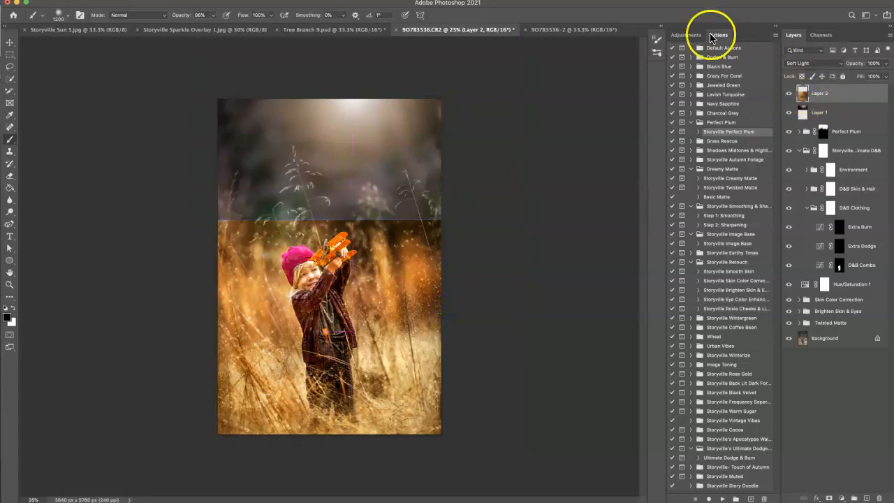
Step: Add a Hue/Saturation adjustment clipped to the sparkle overlay layer and set its saturation to -100
{"action": "left_click", "coordinate": [686, 35]}
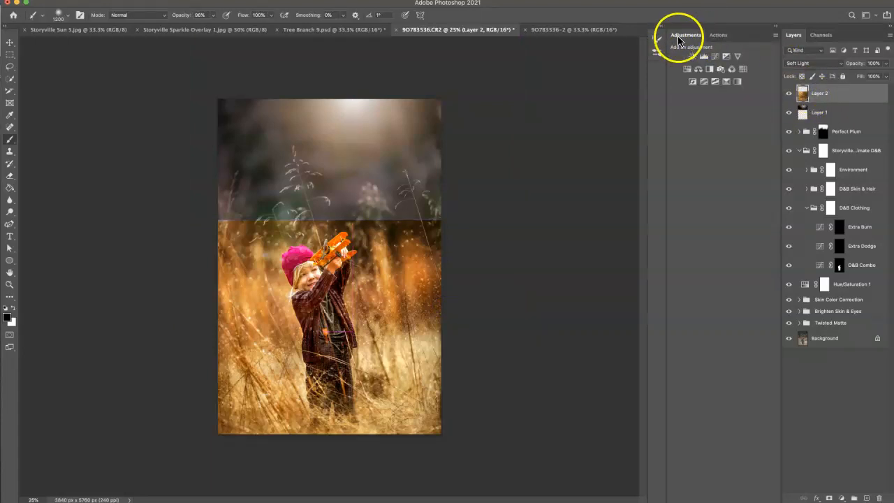
{"action": "left_click", "coordinate": [687, 69]}
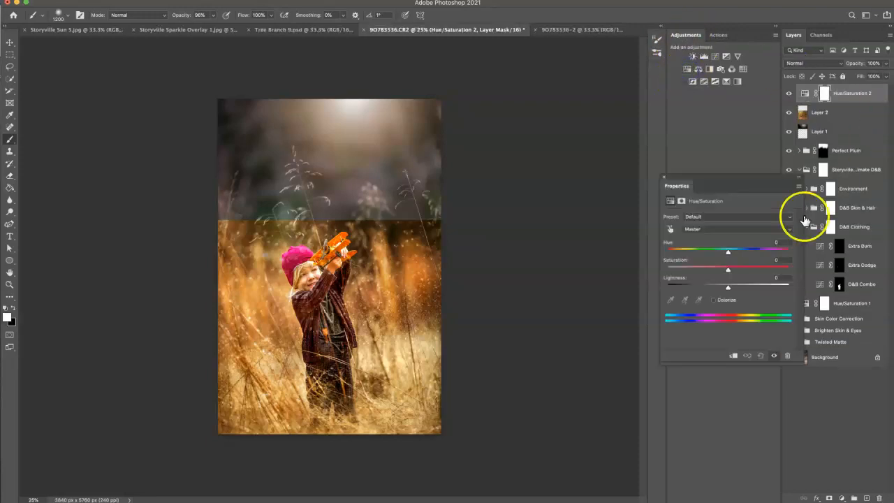
{"action": "left_click", "coordinate": [733, 357]}
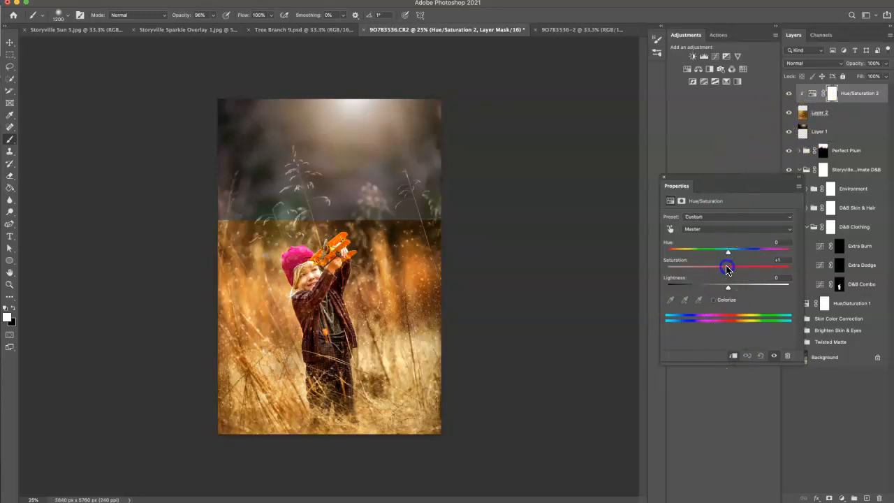
{"action": "left_click_drag", "start_coordinate": [727, 267], "coordinate": [644, 253]}
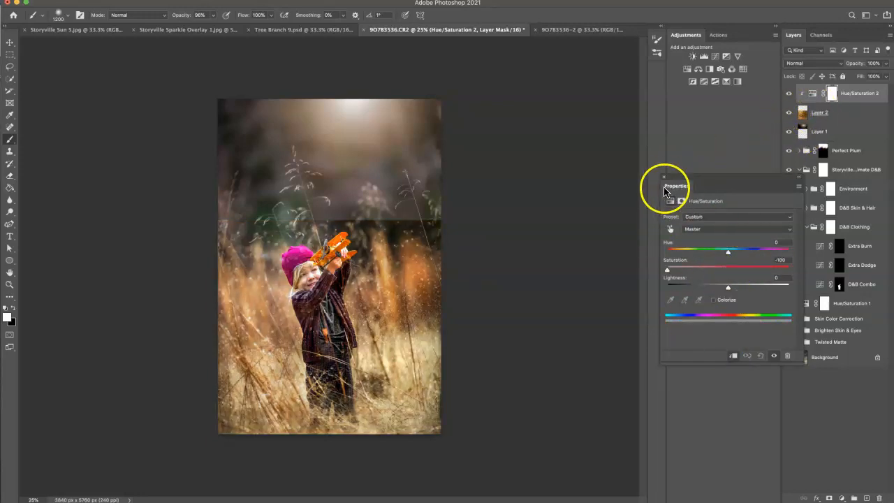
Step: Add an inverted mask to the sparkle overlay, paint it back over the lower grass at 100% brush opacity, and compare both overlays on and off
{"action": "left_click", "coordinate": [800, 114]}
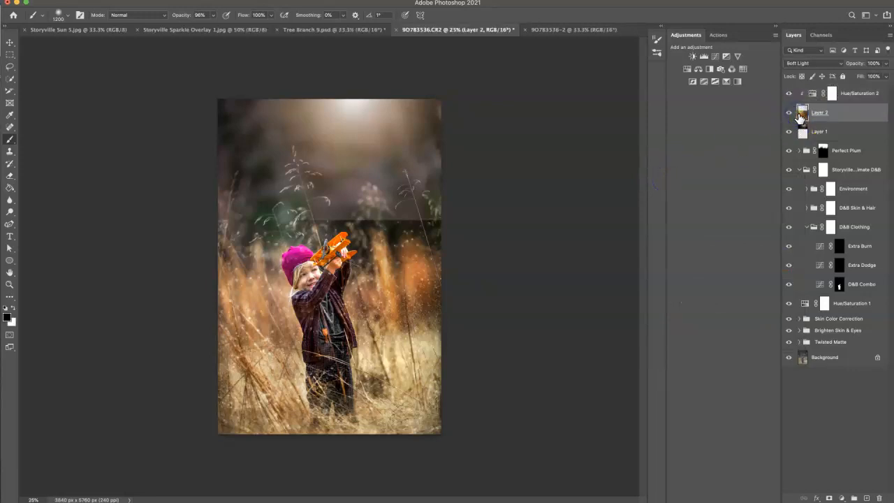
{"action": "left_click", "coordinate": [830, 497]}
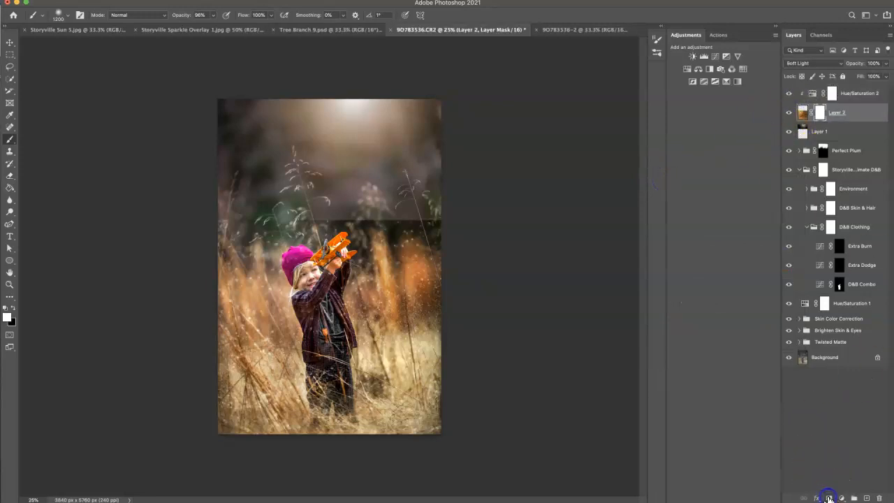
{"action": "key", "text": "super+i"}
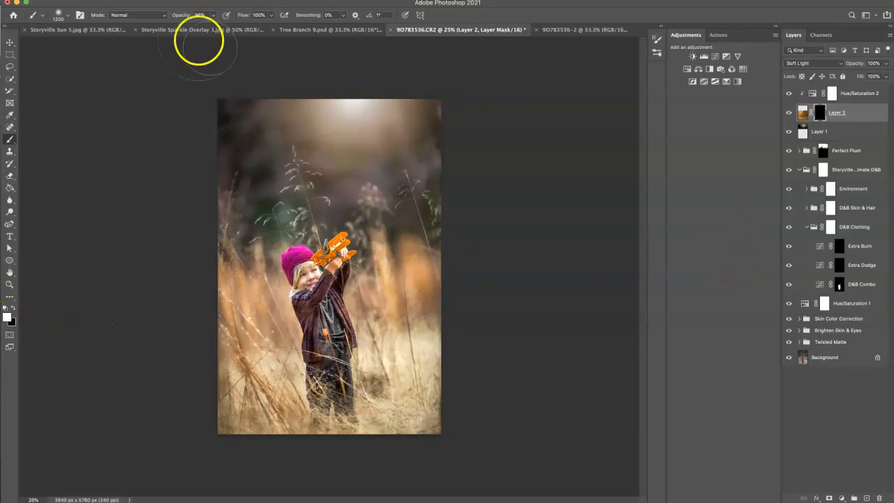
{"action": "mouse_move", "coordinate": [249, 410]}
{"action": "left_mouse_down"}
{"action": "mouse_move", "coordinate": [235, 372]}
{"action": "mouse_move", "coordinate": [271, 414]}
{"action": "mouse_move", "coordinate": [343, 420]}
{"action": "mouse_move", "coordinate": [439, 392]}
{"action": "mouse_move", "coordinate": [382, 410]}
{"action": "mouse_move", "coordinate": [290, 415]}
{"action": "mouse_move", "coordinate": [237, 368]}
{"action": "mouse_move", "coordinate": [310, 409]}
{"action": "mouse_move", "coordinate": [399, 398]}
{"action": "mouse_move", "coordinate": [443, 381]}
{"action": "mouse_move", "coordinate": [265, 393]}
{"action": "left_mouse_up"}
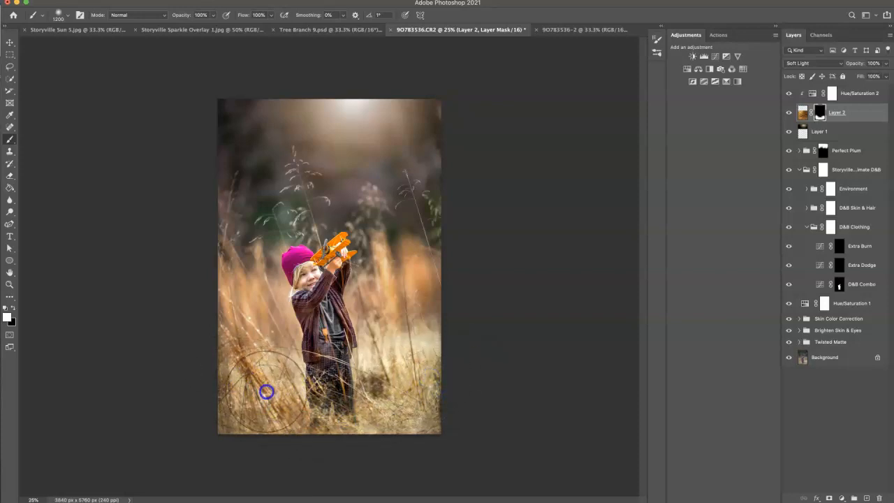
{"action": "left_click", "coordinate": [788, 114]}
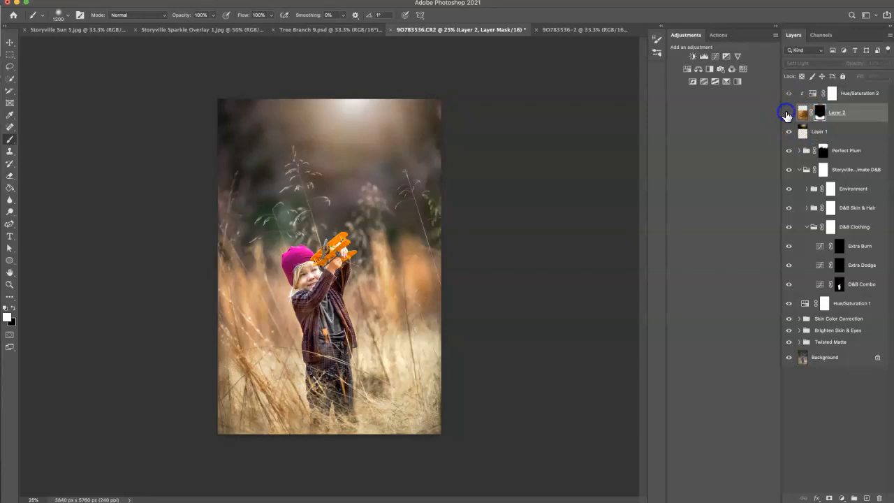
{"action": "left_click", "coordinate": [785, 114]}
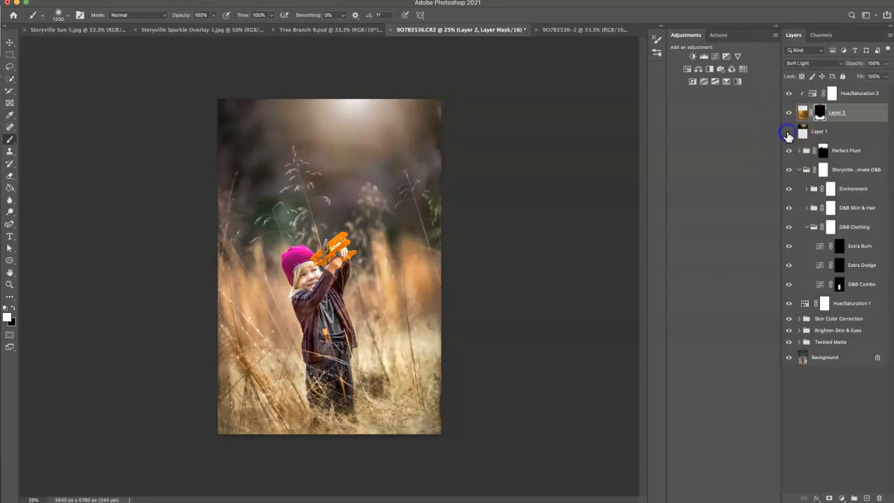
{"action": "left_click", "coordinate": [787, 133]}
{"action": "left_click", "coordinate": [788, 132]}
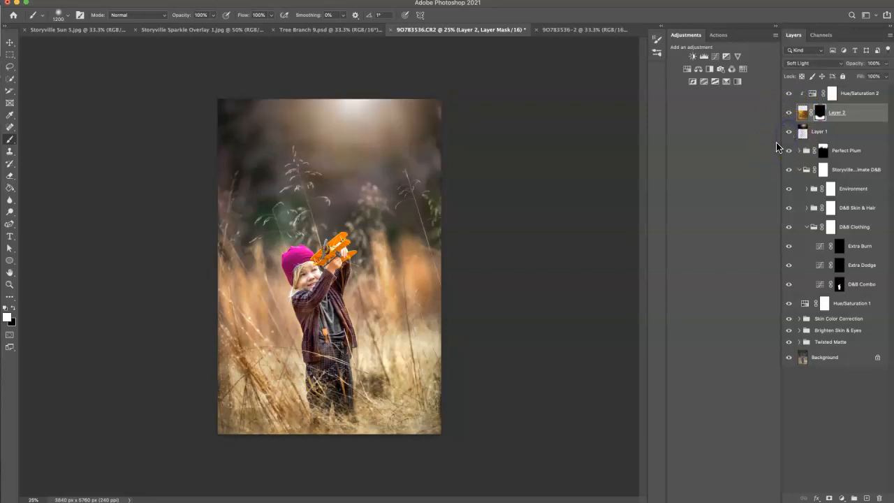
Step: Add a Hue/Saturation adjustment above the overlay layers and set the Yellows saturation to -21
{"action": "left_click", "coordinate": [812, 97]}
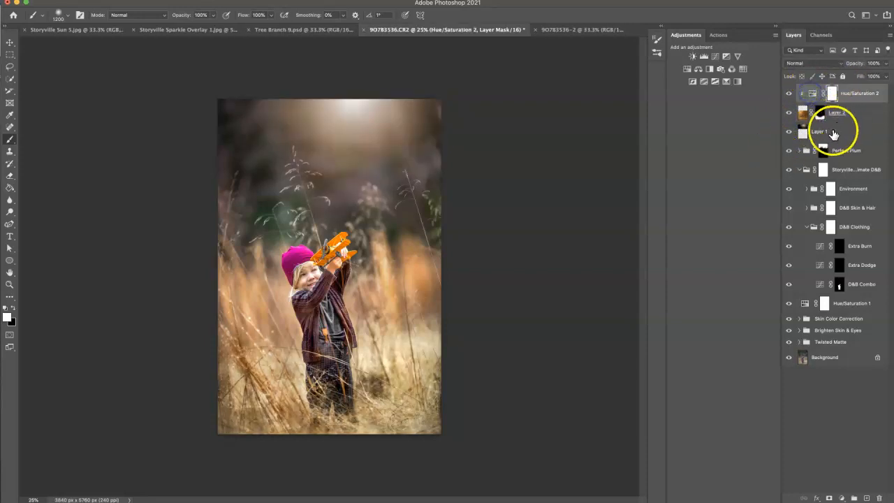
{"action": "left_click", "coordinate": [689, 70]}
{"action": "left_click", "coordinate": [670, 229]}
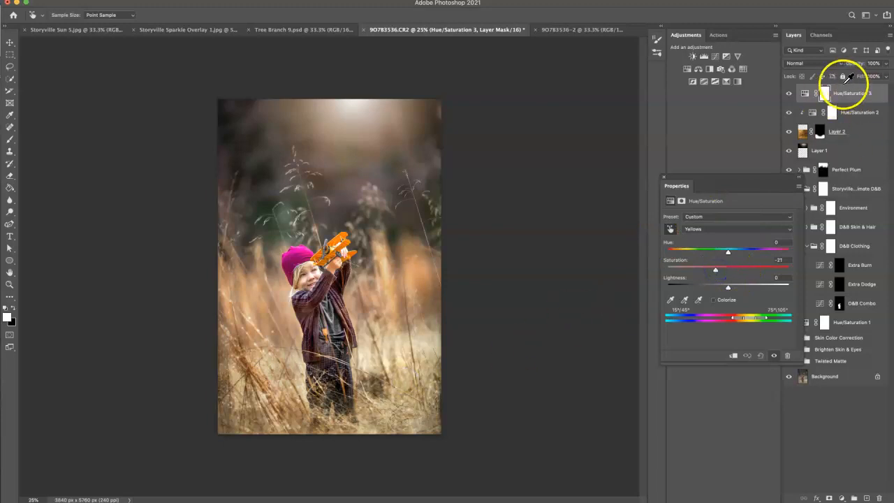
Step: Invert the mask of the yellow desaturation, paint the effect in over the lower grass, and check it with the layer hidden and shown
{"action": "left_click", "coordinate": [824, 92]}
{"action": "key", "text": "super+i"}
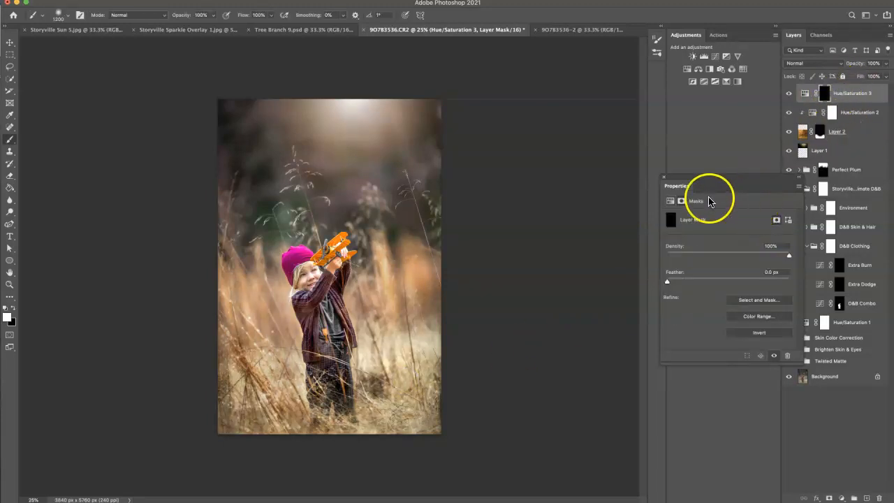
{"action": "mouse_move", "coordinate": [266, 393]}
{"action": "left_mouse_down"}
{"action": "mouse_move", "coordinate": [246, 378]}
{"action": "mouse_move", "coordinate": [243, 391]}
{"action": "mouse_move", "coordinate": [286, 418]}
{"action": "mouse_move", "coordinate": [363, 418]}
{"action": "mouse_move", "coordinate": [415, 374]}
{"action": "left_mouse_up"}
{"action": "left_click_drag", "start_coordinate": [242, 413], "coordinate": [241, 383]}
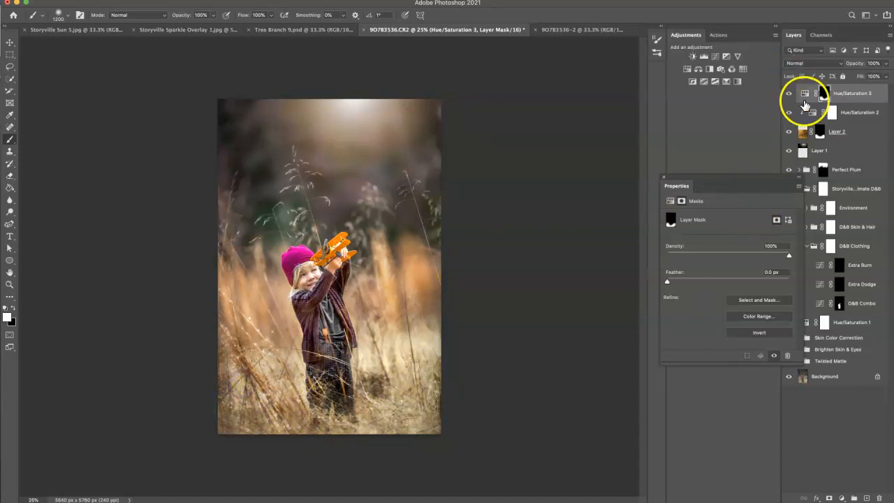
{"action": "left_click", "coordinate": [791, 93]}
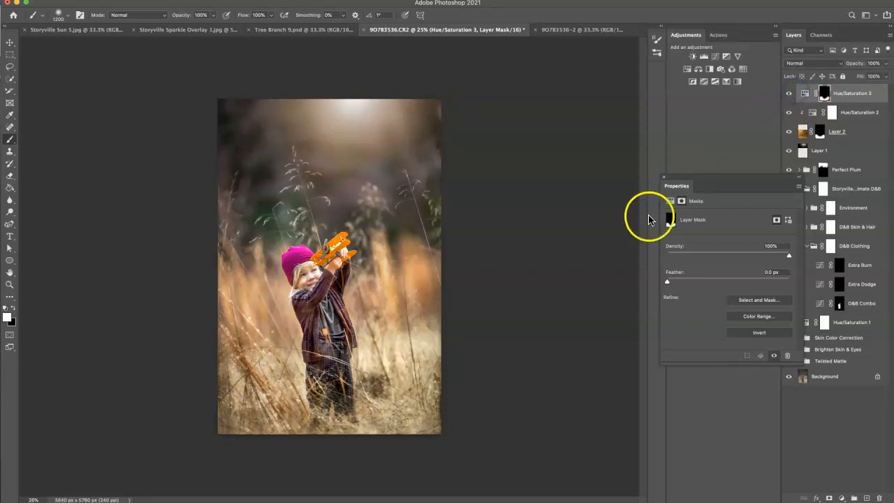
{"action": "left_click", "coordinate": [664, 179]}
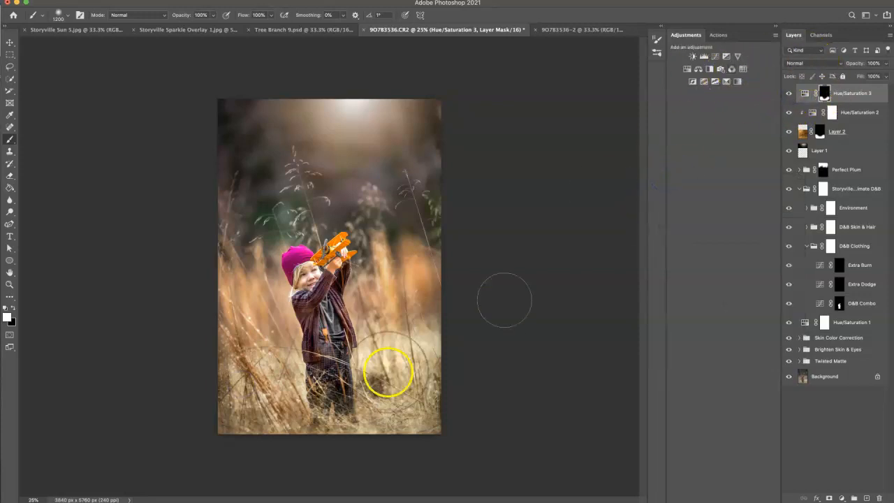
Step: Add a Curves adjustment and move its white point slightly inward to brighten the photo's highlights
{"action": "left_click", "coordinate": [714, 55]}
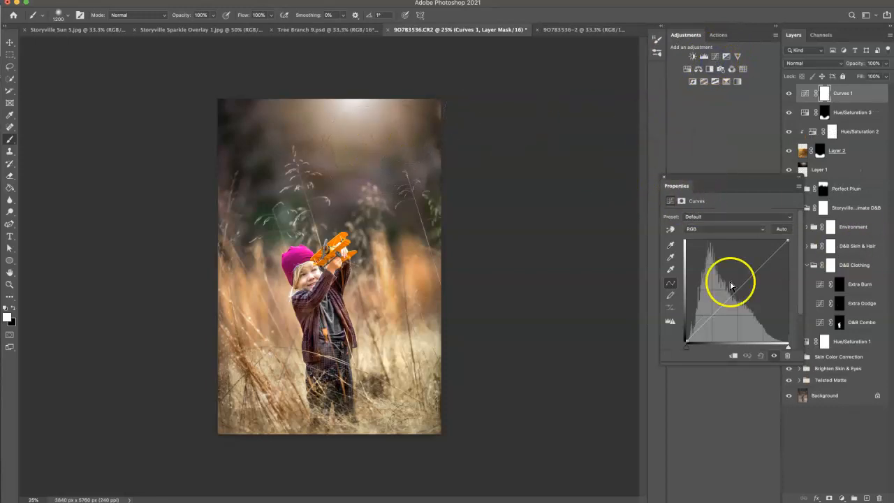
{"action": "left_click_drag", "start_coordinate": [786, 348], "coordinate": [775, 347]}
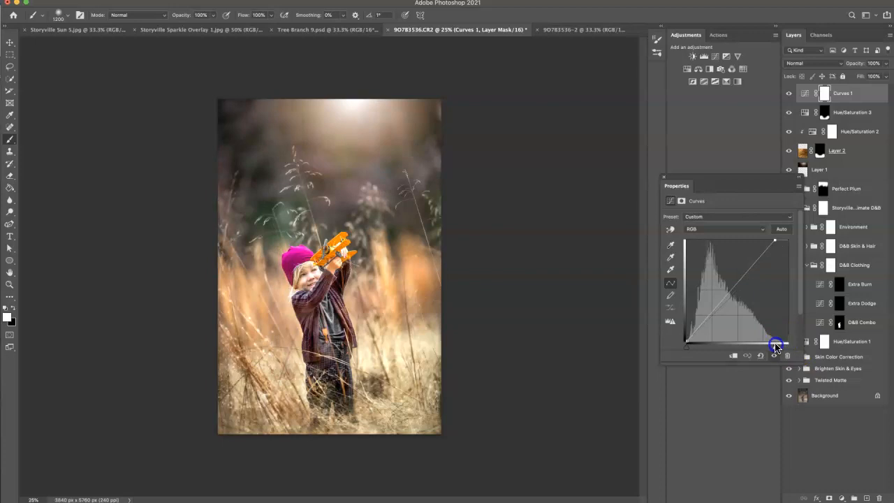
Step: Paint black at 61% brush opacity on the Curves mask over the child's face, then compare the photo with and without the curve
{"action": "left_click", "coordinate": [824, 93]}
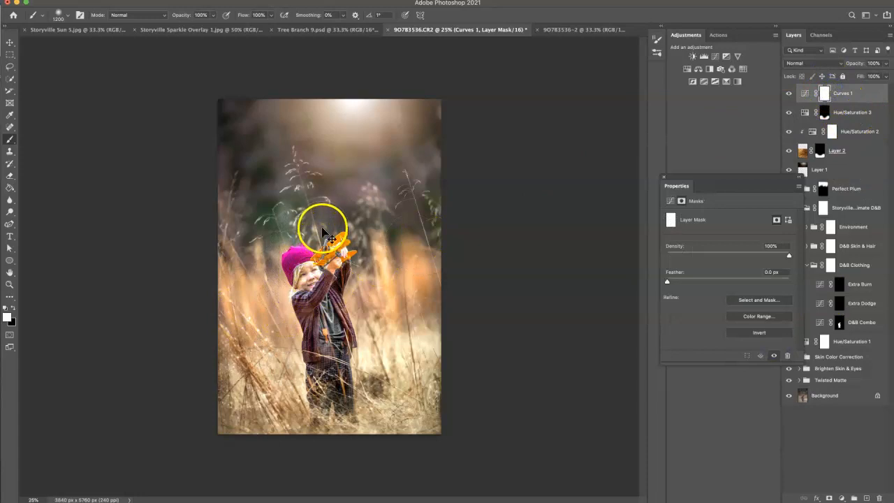
{"action": "key", "text": "ctrl+plus"}
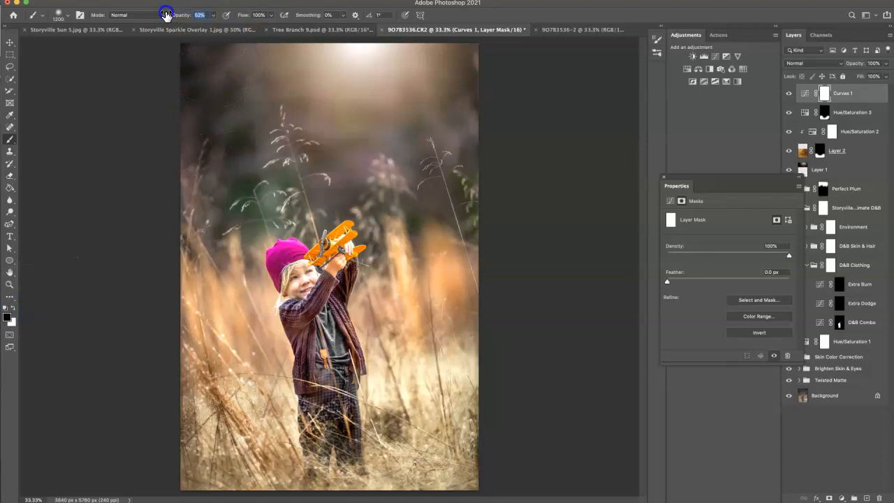
{"action": "key", "text": "bracketleft"}
{"action": "key", "text": "bracketleft"}
{"action": "key", "text": "bracketleft"}
{"action": "key", "text": "bracketleft"}
{"action": "key", "text": "bracketleft"}
{"action": "key", "text": "bracketleft"}
{"action": "left_click", "coordinate": [303, 278]}
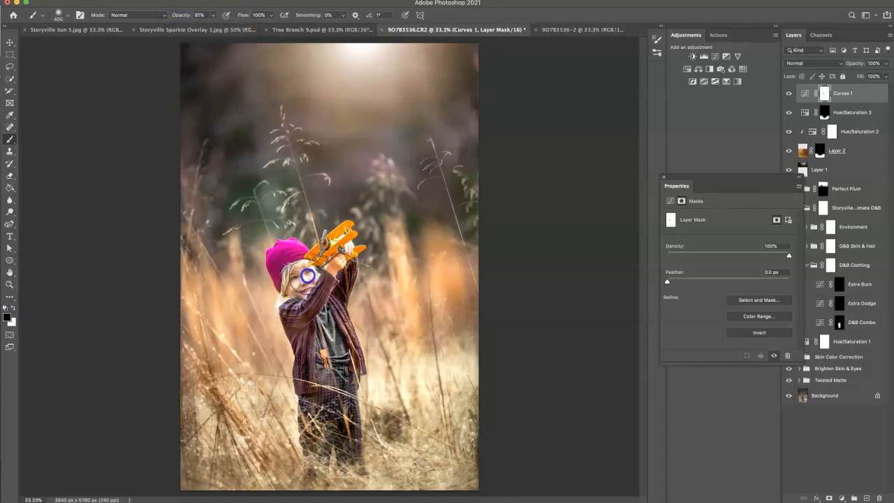
{"action": "key", "text": "bracketright"}
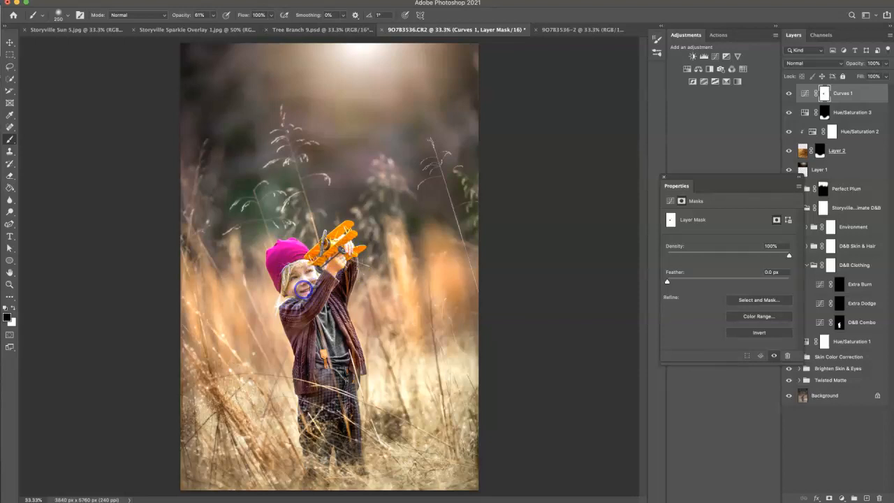
{"action": "key", "text": "ctrl+minus"}
{"action": "left_click", "coordinate": [788, 93]}
{"action": "left_click", "coordinate": [789, 94]}
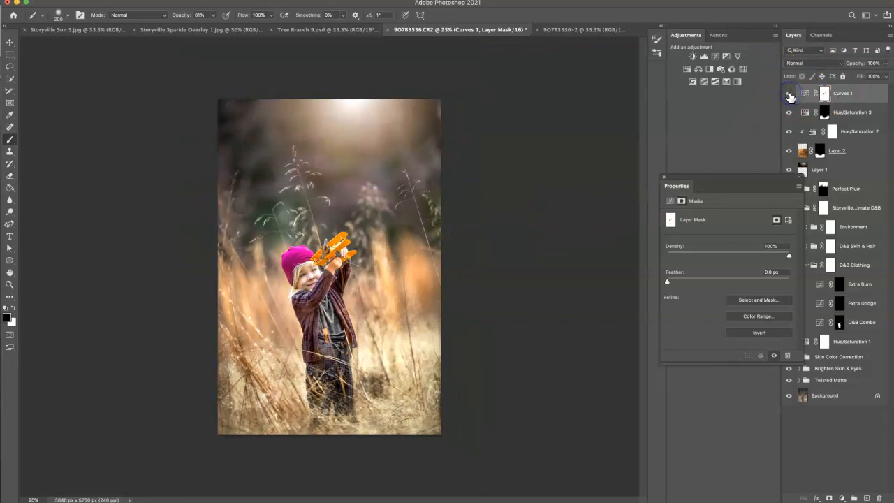
{"action": "left_click", "coordinate": [664, 180]}
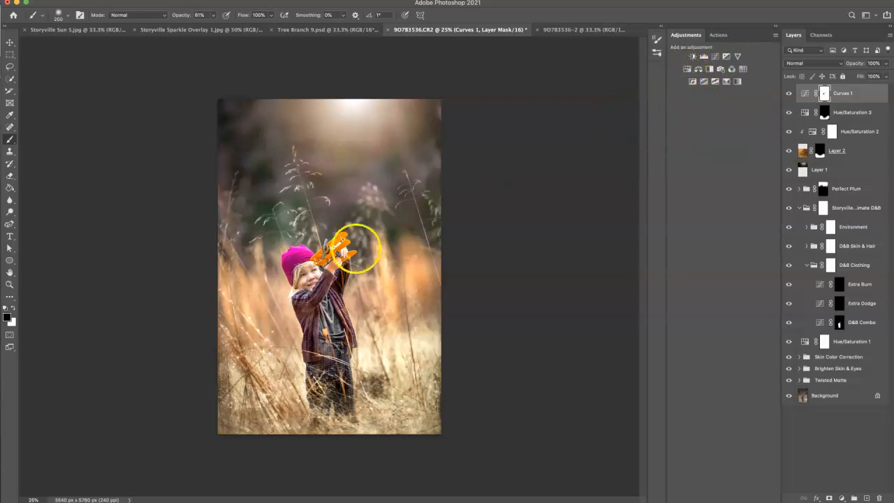
Step: Add a Hue/Saturation adjustment targeting the hat's Magentas, set their saturation to -21, and compare before and after
{"action": "left_click", "coordinate": [687, 70]}
{"action": "left_click", "coordinate": [670, 229]}
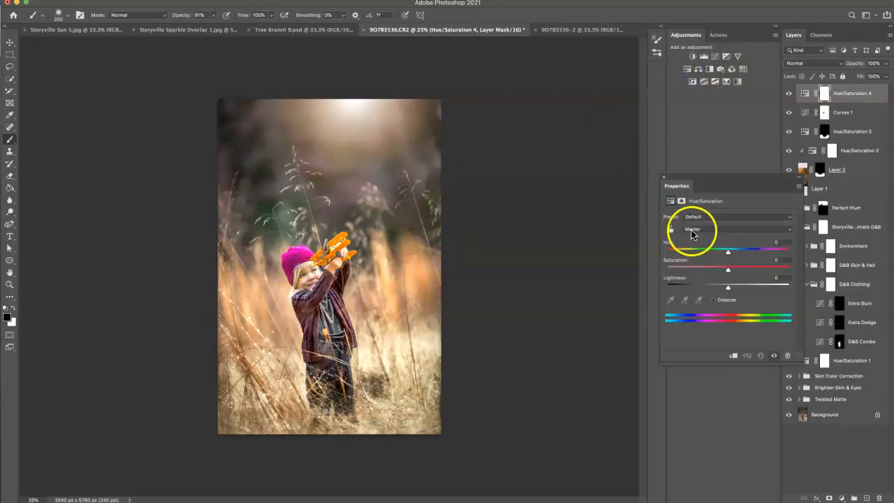
{"action": "left_click", "coordinate": [301, 248]}
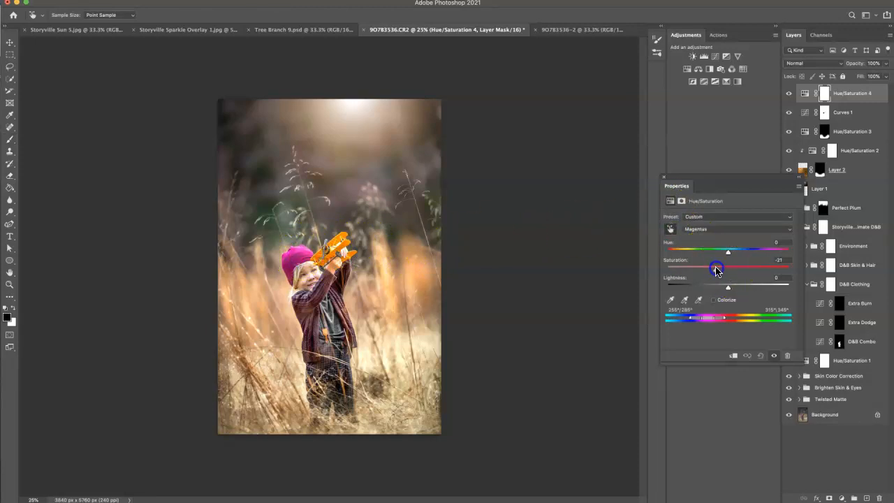
{"action": "left_click", "coordinate": [773, 356]}
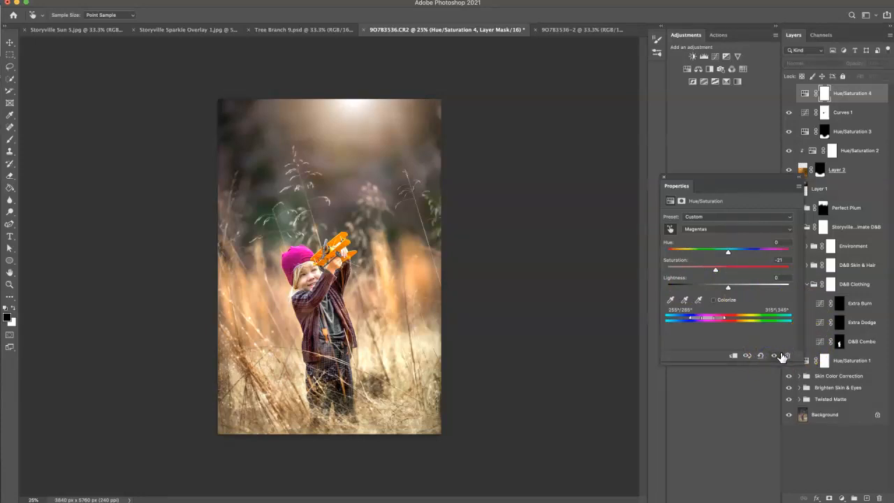
{"action": "left_click", "coordinate": [776, 357]}
{"action": "left_click", "coordinate": [777, 356]}
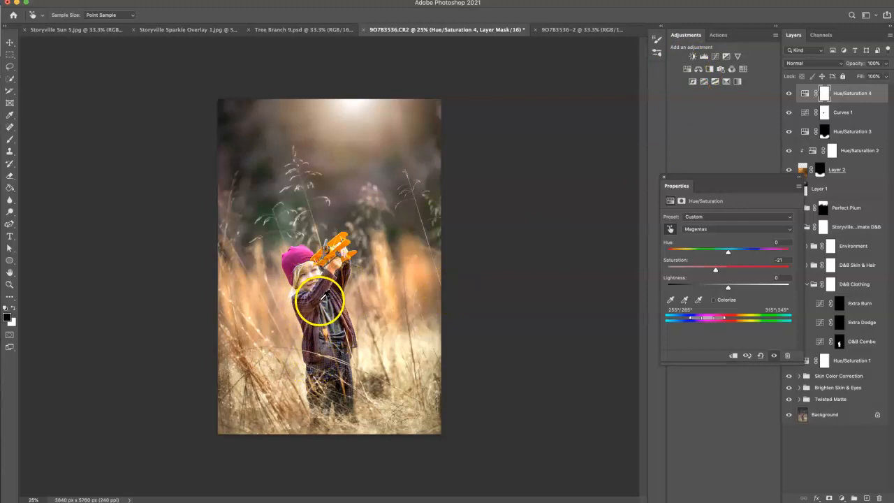
Step: Create a new empty layer on top and sample the dark plum color of the cardigan's shoulder for the brush
{"action": "key", "text": "ctrl+plus"}
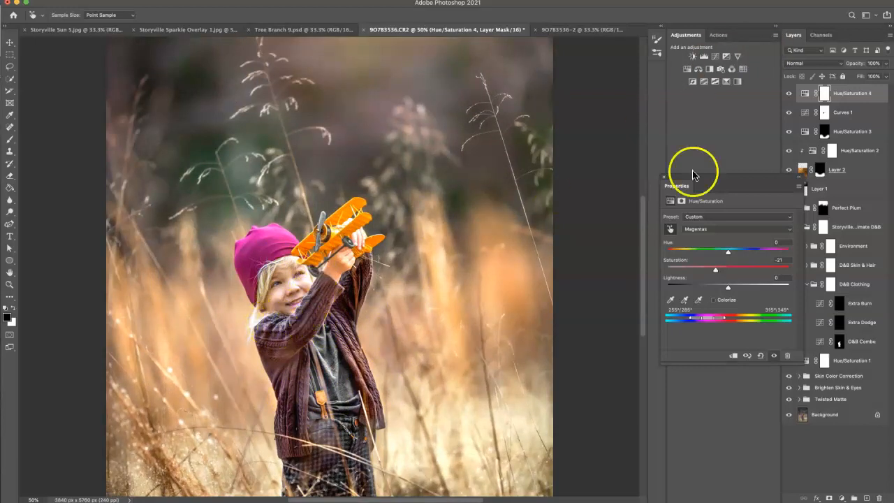
{"action": "left_click", "coordinate": [666, 179]}
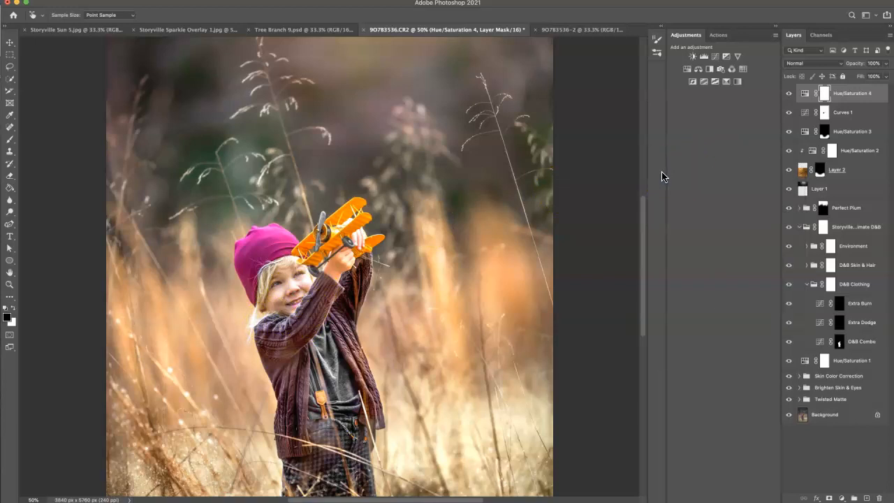
{"action": "left_click", "coordinate": [867, 496]}
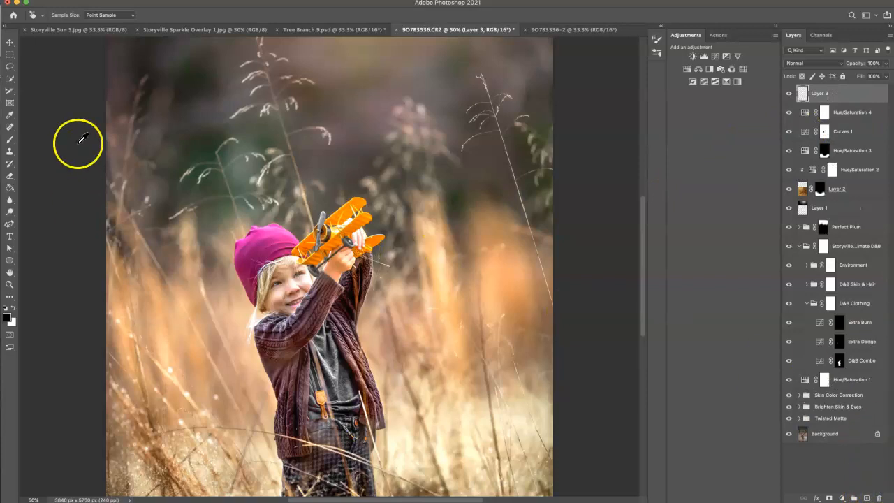
{"action": "left_click", "coordinate": [10, 139]}
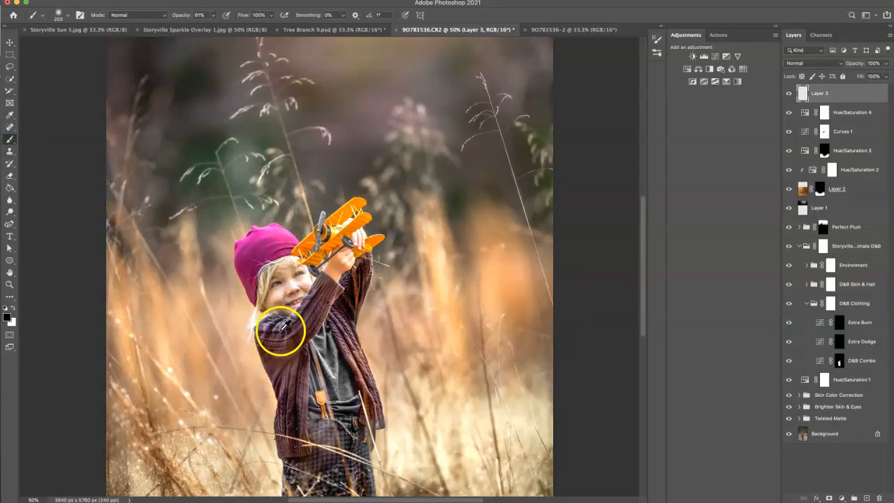
{"action": "left_click", "coordinate": [276, 330], "text": "alt"}
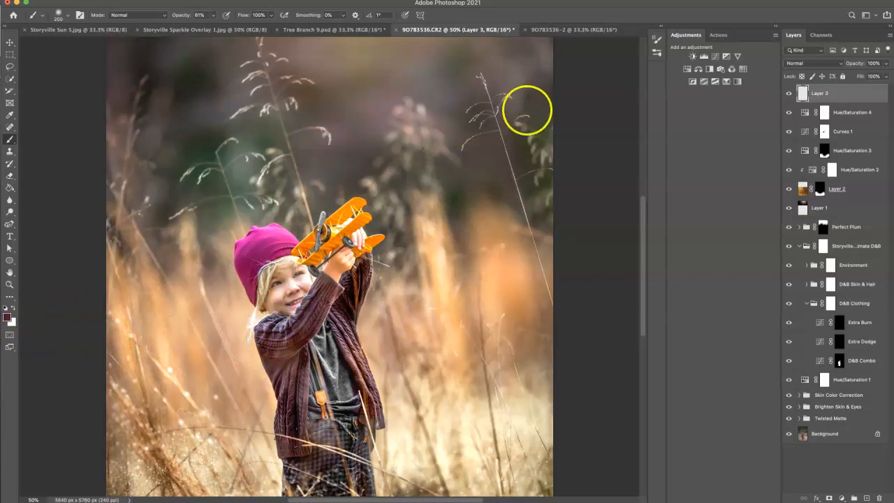
Step: Set the new plum paint layer's opacity to 36% and paint over the cardigan's shoulder and collar with a smaller brush
{"action": "left_click", "coordinate": [853, 64]}
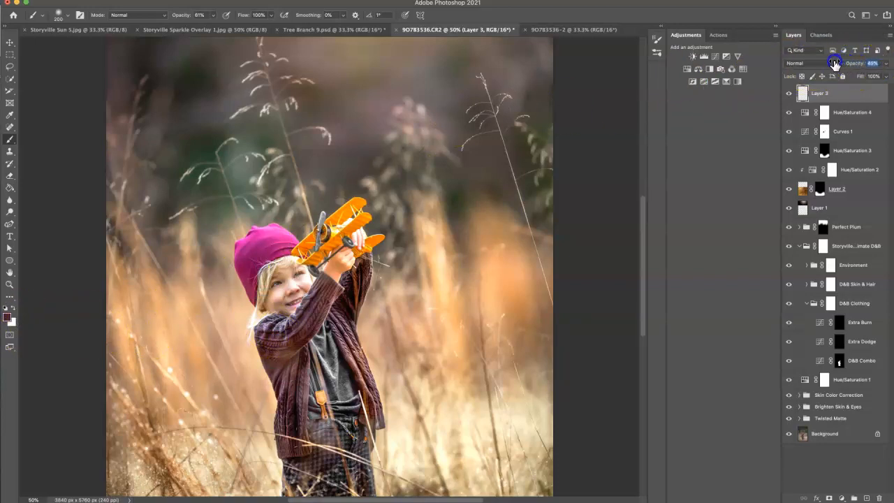
{"action": "key", "text": "bracketleft"}
{"action": "key", "text": "bracketleft"}
{"action": "key", "text": "bracketleft"}
{"action": "key", "text": "bracketleft"}
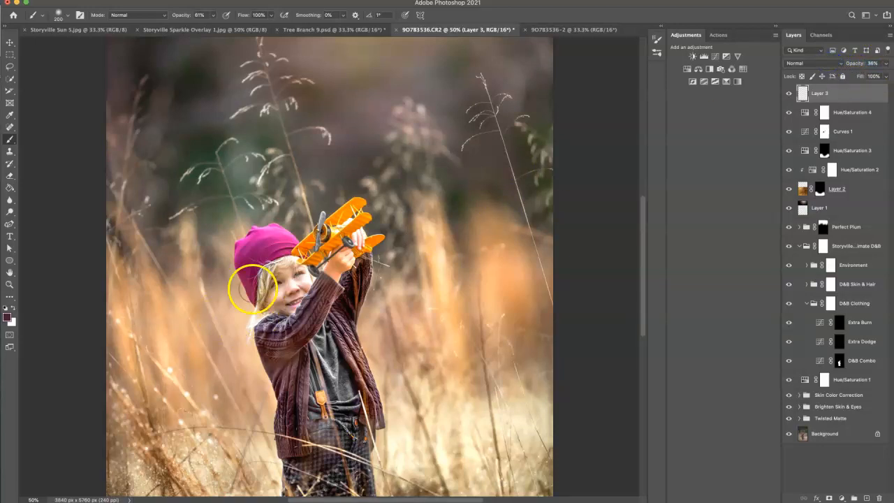
{"action": "key", "text": "bracketleft"}
{"action": "left_click_drag", "start_coordinate": [270, 324], "coordinate": [268, 321]}
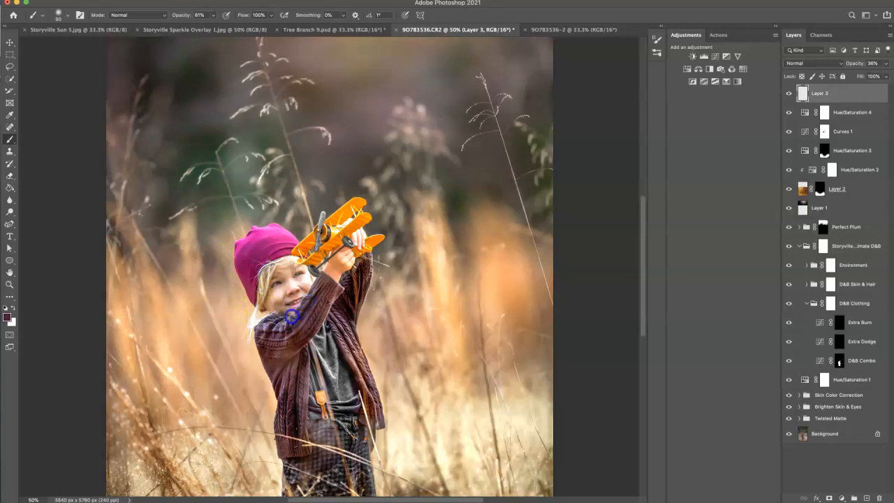
{"action": "left_click_drag", "start_coordinate": [272, 321], "coordinate": [272, 322]}
Step: Paint plum over the cardigan's raised sleeve, front and hem, then compare the photo with and without the painted layer
{"action": "left_click_drag", "start_coordinate": [363, 265], "coordinate": [345, 278]}
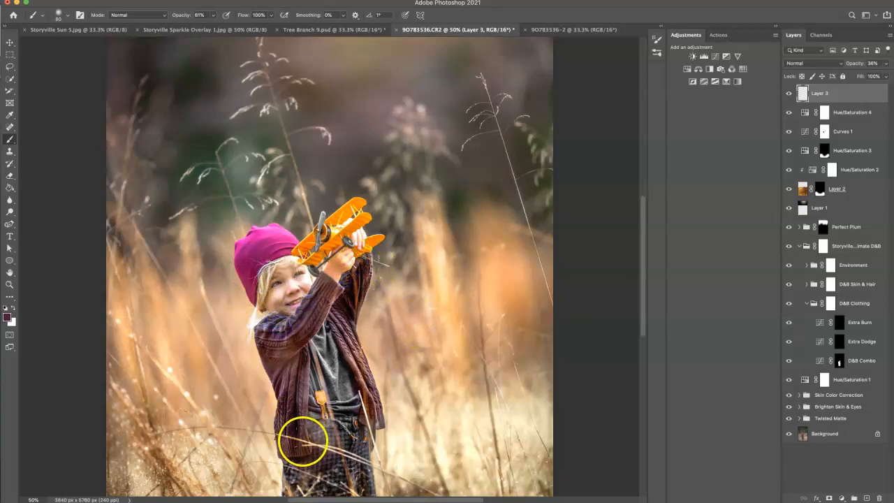
{"action": "left_click_drag", "start_coordinate": [303, 369], "coordinate": [356, 368]}
{"action": "left_click_drag", "start_coordinate": [377, 422], "coordinate": [377, 422]}
{"action": "left_click_drag", "start_coordinate": [349, 345], "coordinate": [342, 327]}
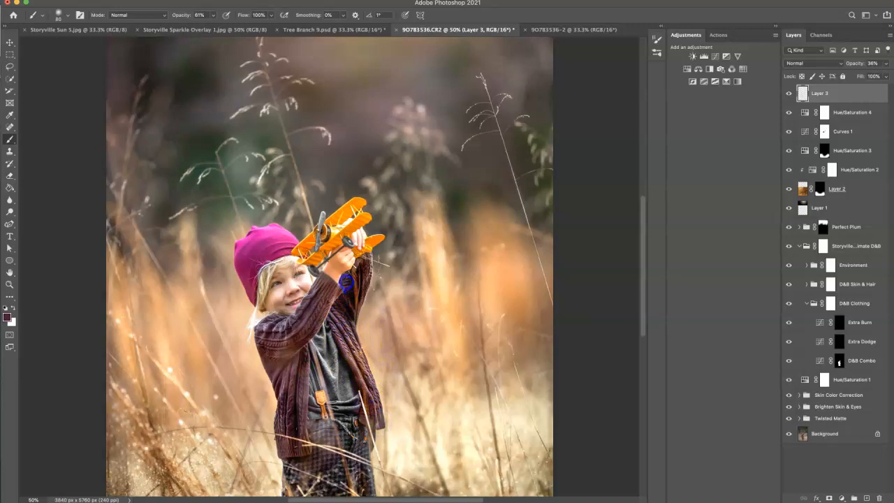
{"action": "key", "text": "super+minus"}
{"action": "key", "text": "super+minus"}
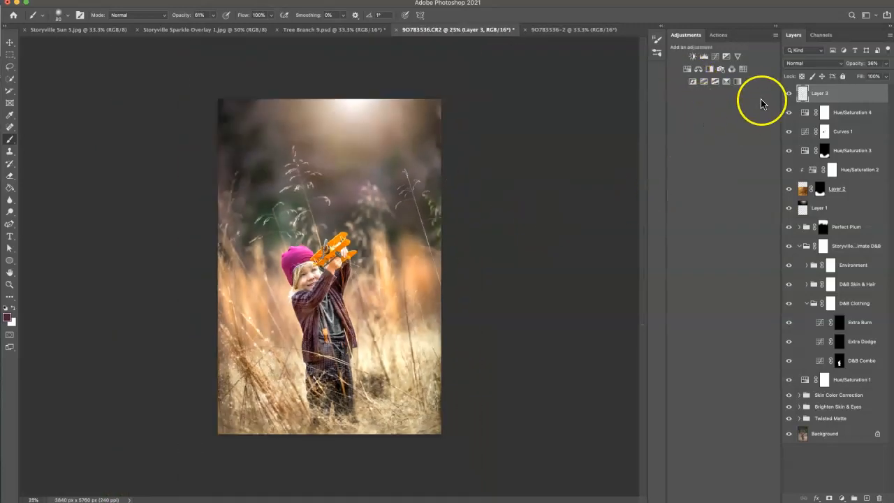
{"action": "key", "text": "super+plus"}
{"action": "left_click", "coordinate": [788, 97]}
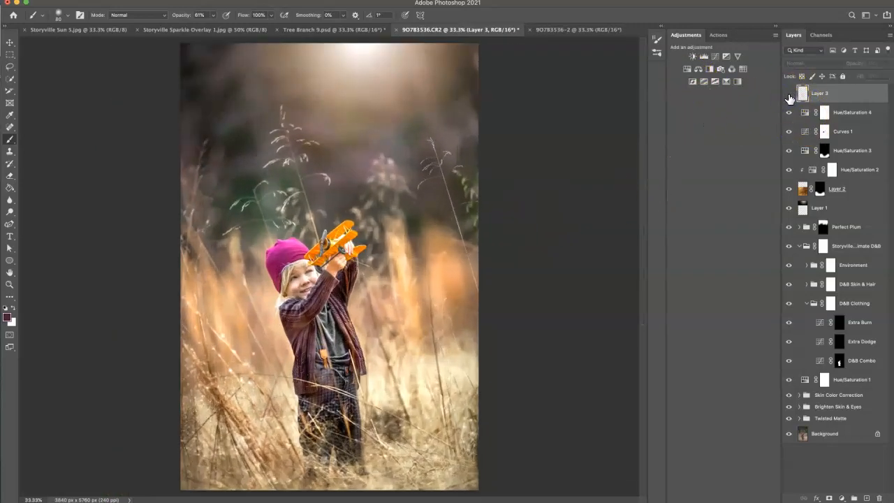
{"action": "key", "text": "super+minus"}
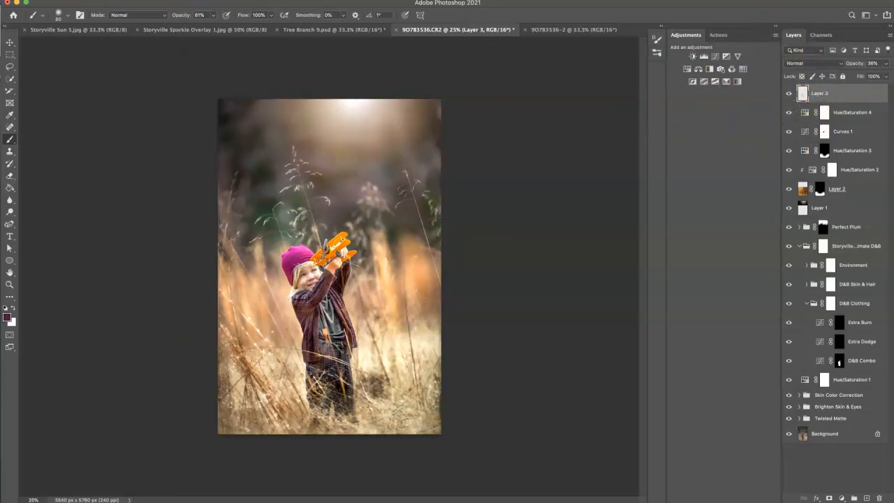
Step: Flatten the image into a single background layer
{"action": "left_click", "coordinate": [89, 0]}
{"action": "left_click", "coordinate": [108, 350]}
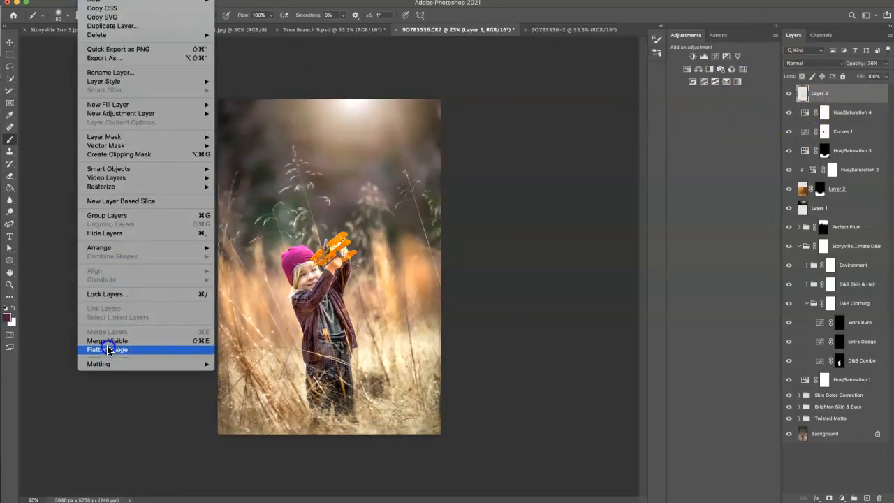
{"action": "left_click", "coordinate": [612, 188]}
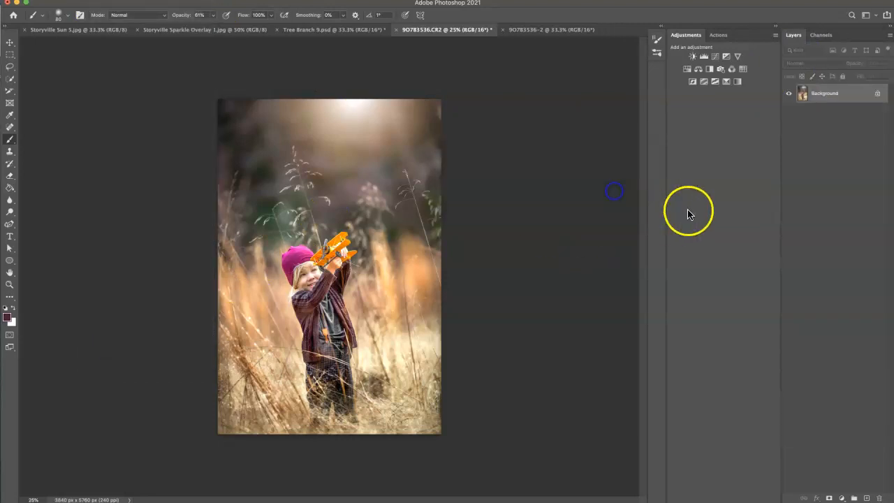
Step: Run the Step 1: Smoothing action from the Storyville smoothing and sharpening set on the flattened photo
{"action": "left_click", "coordinate": [720, 35]}
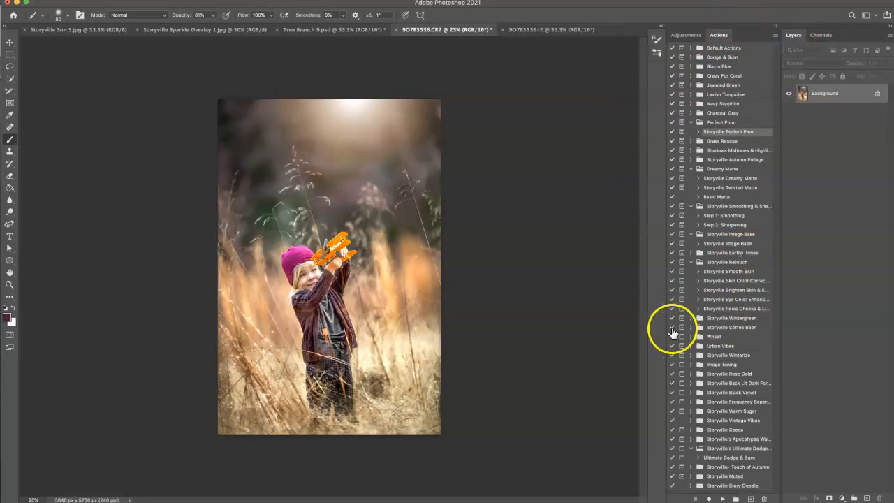
{"action": "left_click", "coordinate": [726, 217]}
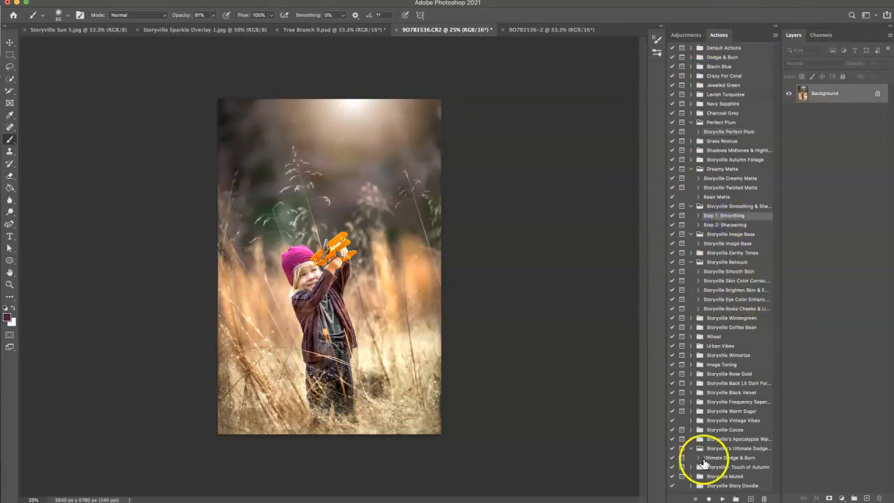
{"action": "left_click", "coordinate": [722, 498]}
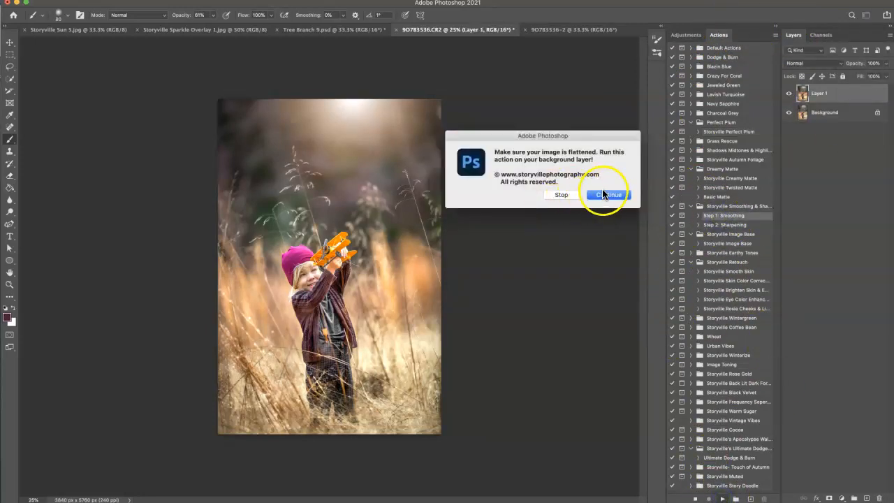
{"action": "left_click", "coordinate": [602, 194]}
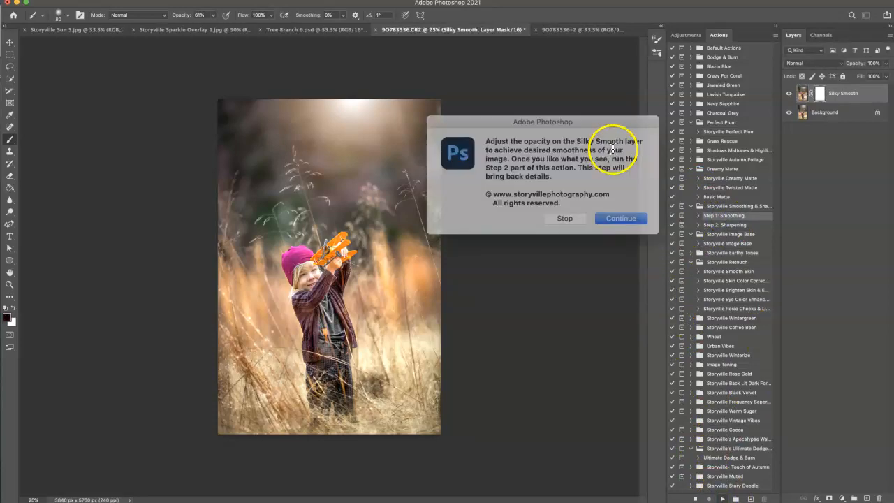
{"action": "left_click", "coordinate": [617, 214]}
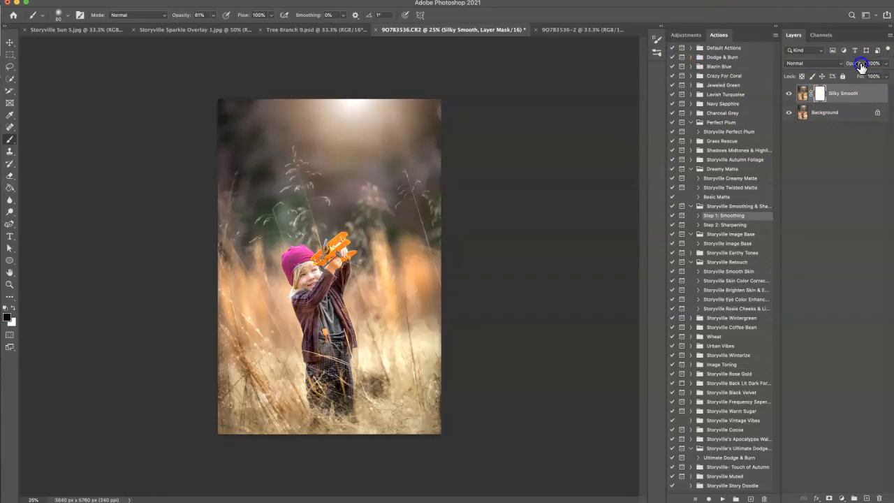
Step: Set the Silky Smooth layer's opacity to 61% and compare the photo with and without the smoothing
{"action": "left_click_drag", "start_coordinate": [821, 57], "coordinate": [819, 58]}
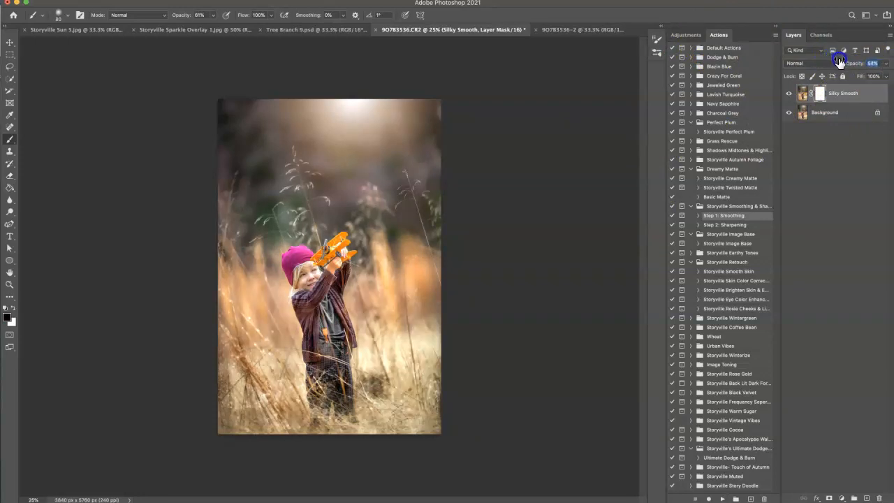
{"action": "left_click", "coordinate": [788, 95]}
{"action": "left_click", "coordinate": [800, 93]}
{"action": "left_click", "coordinate": [803, 96]}
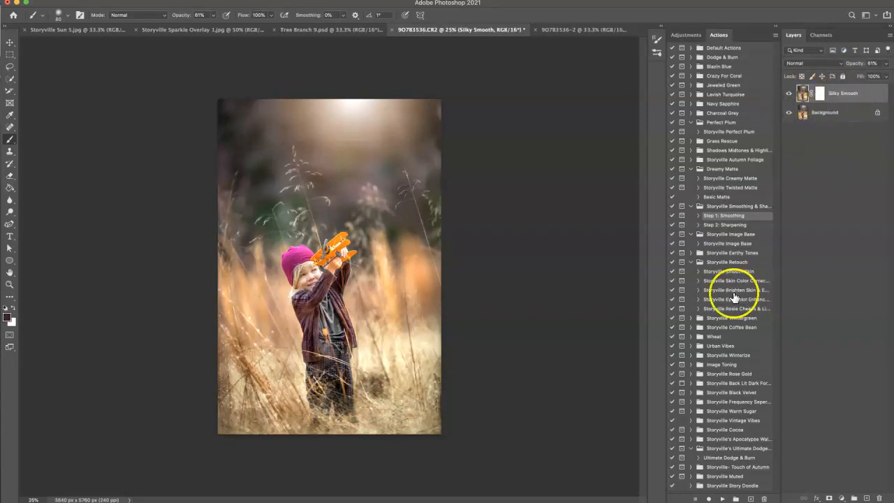
Step: Run the Step 2: Sharpening action, then set the Bring Back Details group's opacity to 41% and target its mask
{"action": "left_click", "coordinate": [727, 226]}
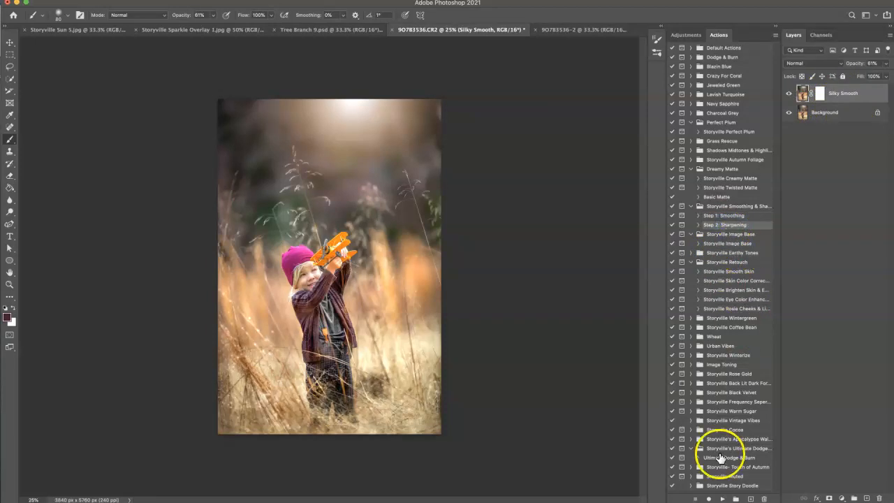
{"action": "left_click", "coordinate": [722, 498]}
{"action": "left_click", "coordinate": [613, 201]}
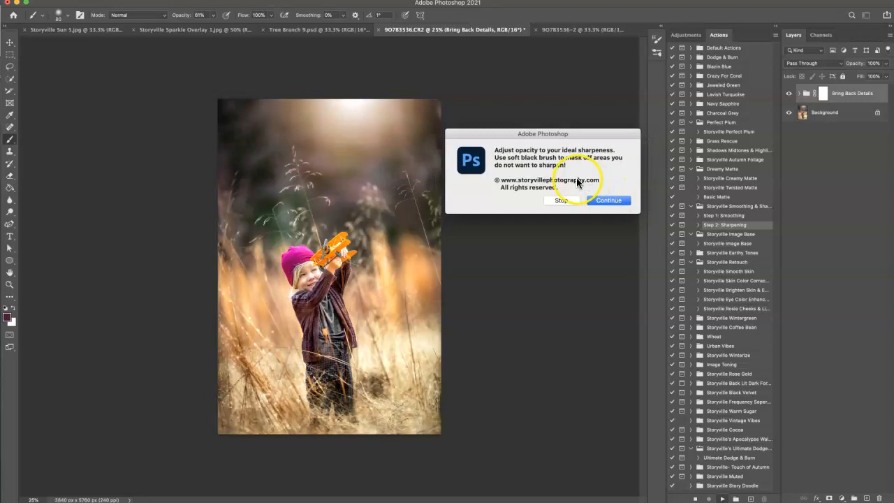
{"action": "left_click", "coordinate": [606, 200]}
{"action": "left_click_drag", "start_coordinate": [853, 63], "coordinate": [793, 57]}
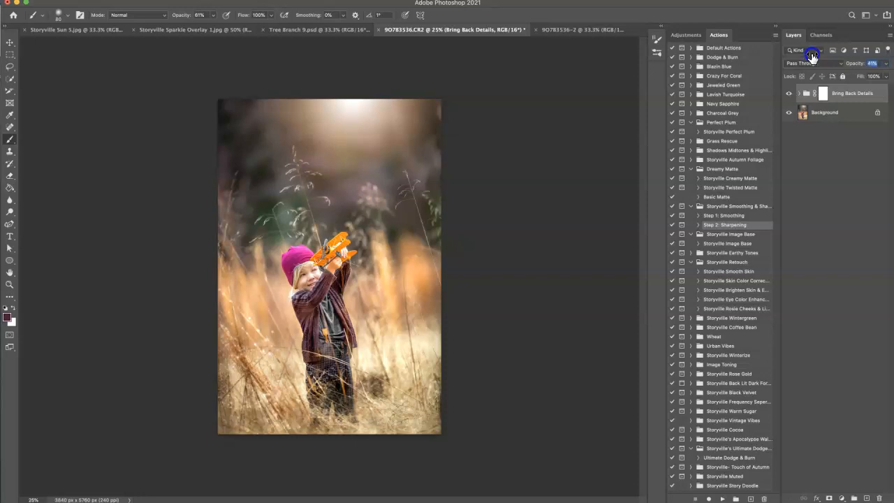
{"action": "left_click", "coordinate": [822, 93]}
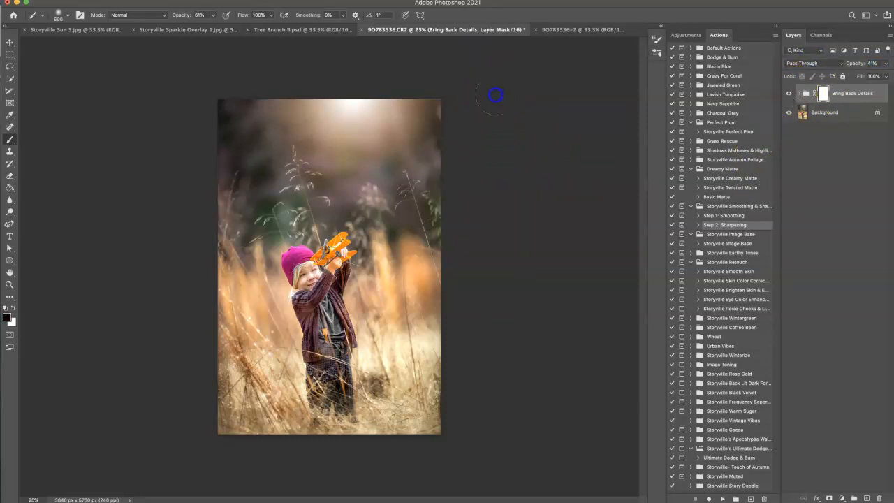
Step: Compare the finished edit with the unedited original in the 9O7B3536-2 document at matching zoom
{"action": "left_click", "coordinate": [572, 31]}
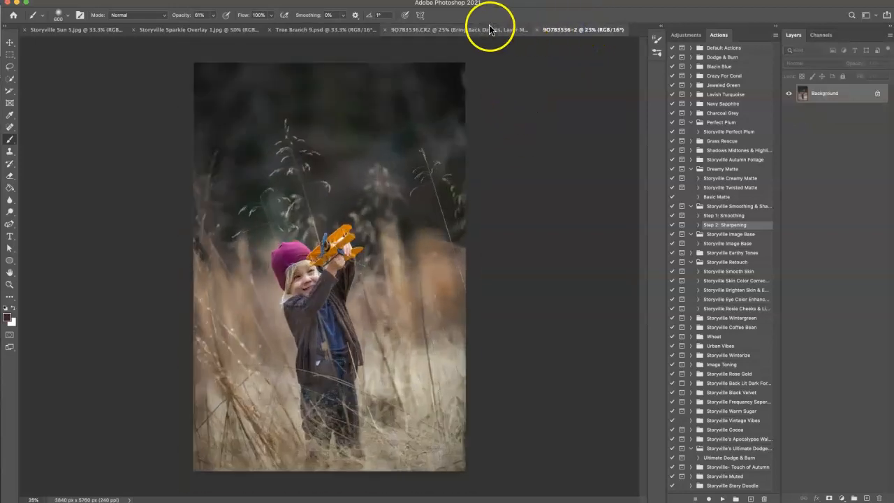
{"action": "left_click", "coordinate": [483, 31]}
{"action": "key", "text": "super+equal"}
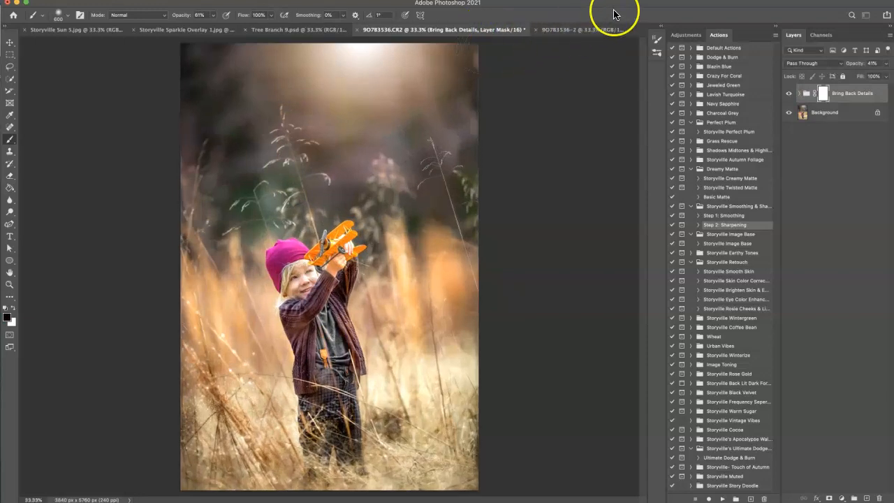
{"action": "left_click", "coordinate": [594, 30]}
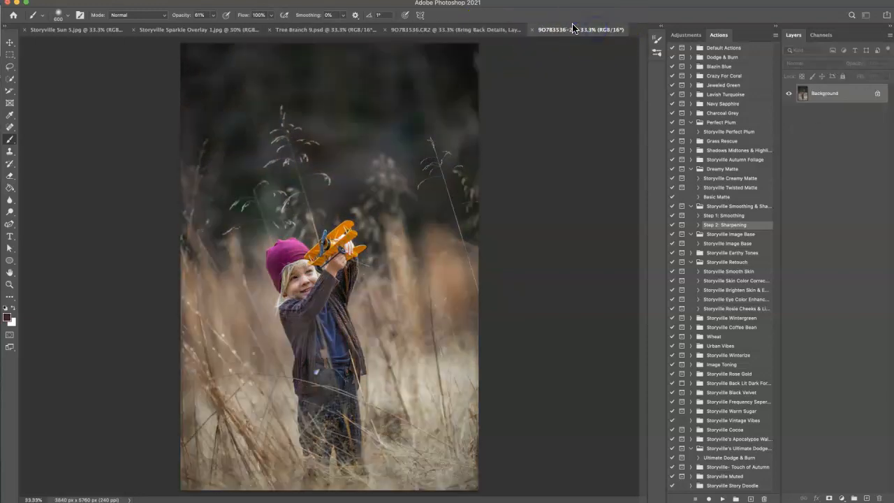
{"action": "left_click", "coordinate": [486, 31]}
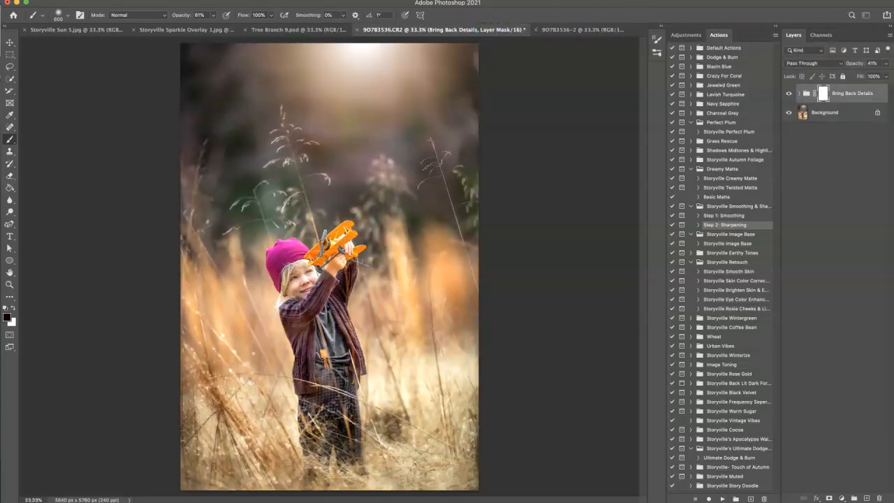